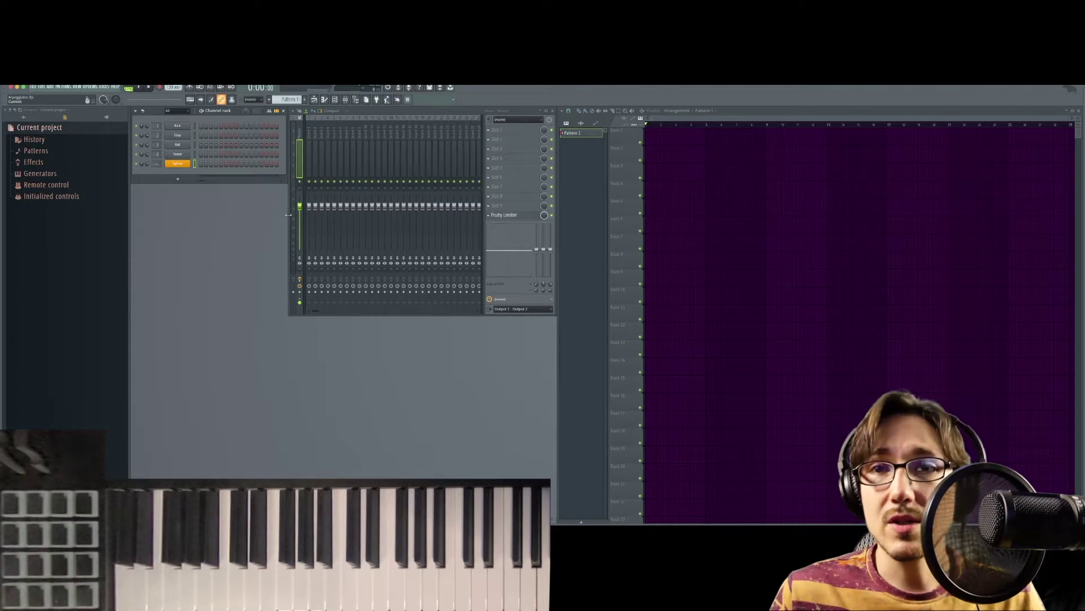
- Open the Sytrus channel's miscellaneous settings, enable the arpeggiator in the up direction, and set its range to 1
{"action": "left_click", "coordinate": [185, 165]}
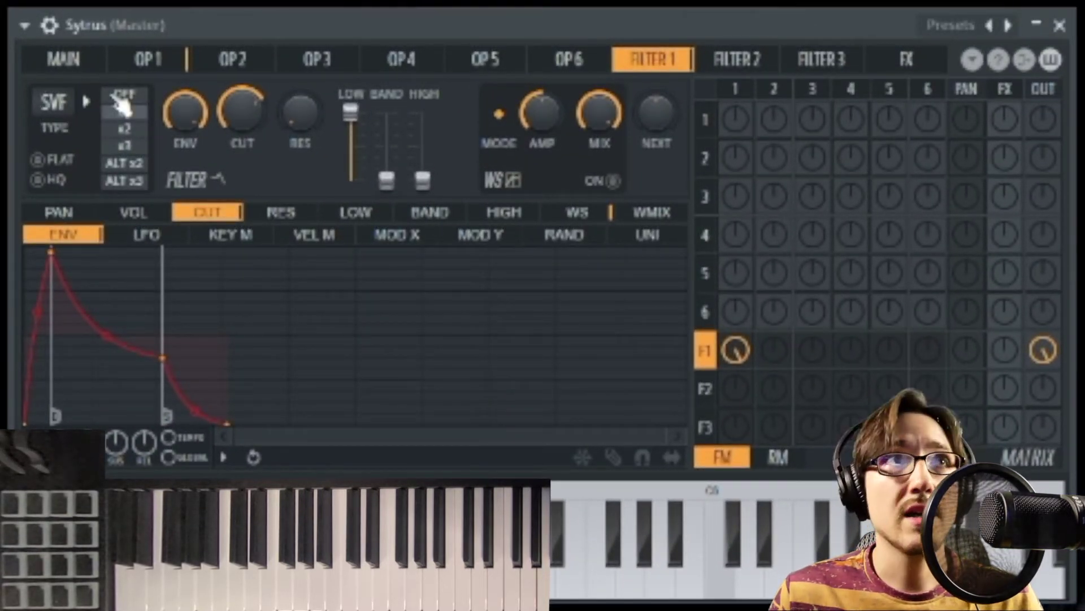
{"action": "left_click", "coordinate": [52, 27]}
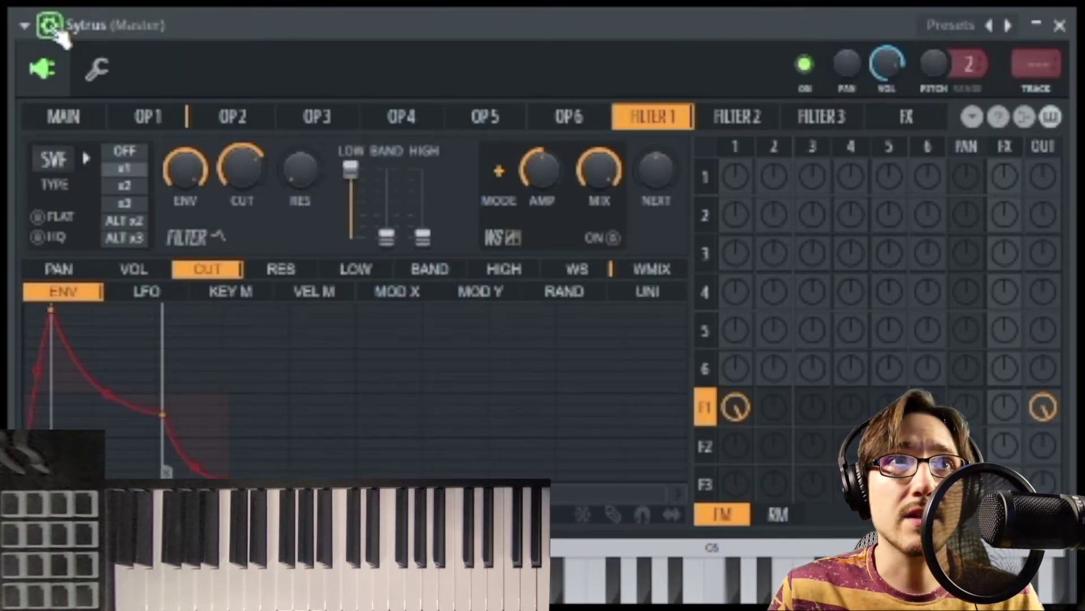
{"action": "left_click", "coordinate": [105, 76]}
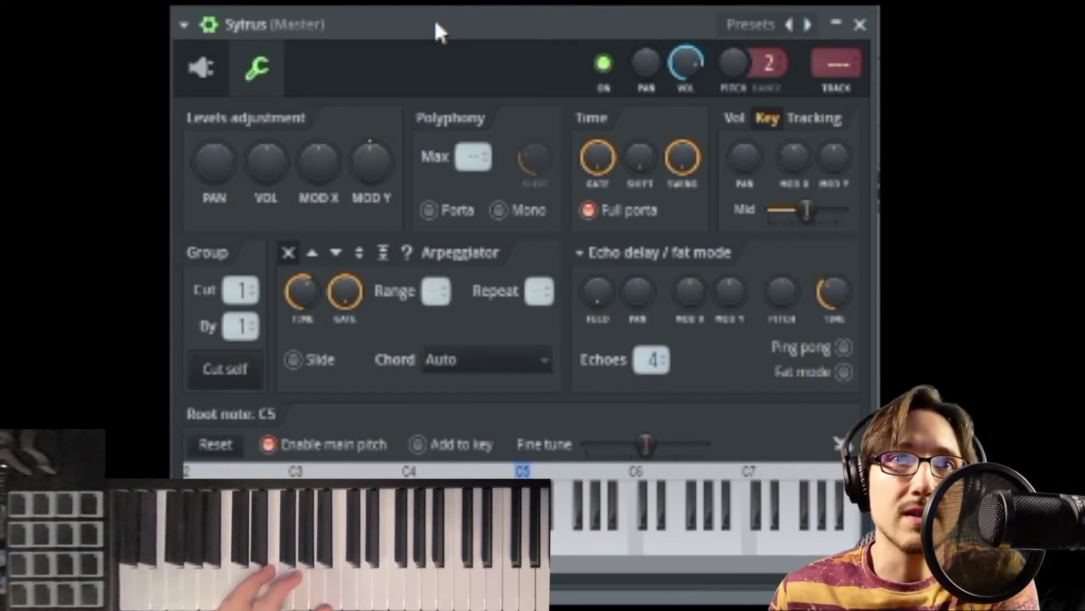
{"action": "left_click", "coordinate": [312, 253]}
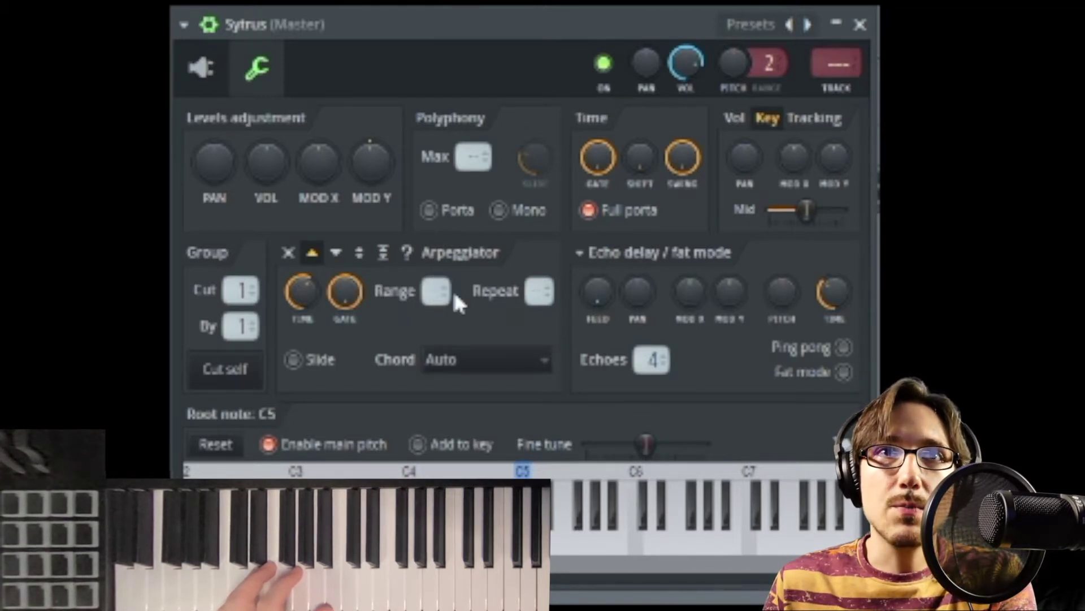
{"action": "scroll", "coordinate": [447, 293], "scroll_direction": "up", "scroll_amount": 1}
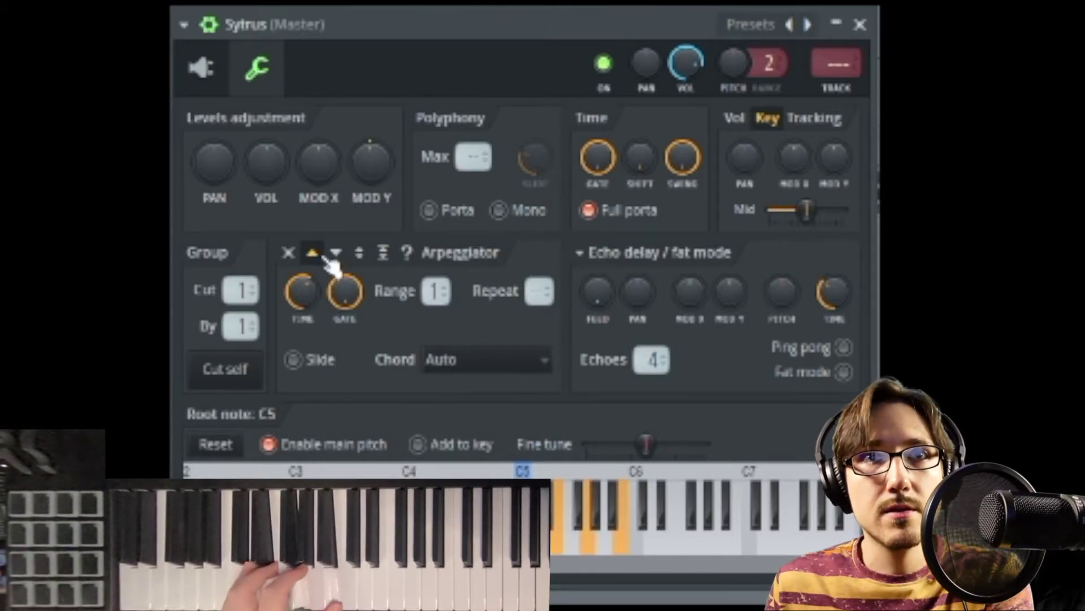
- Try the arpeggiator's down, up-down, sticky up-down and random directions
{"action": "left_click", "coordinate": [336, 253]}
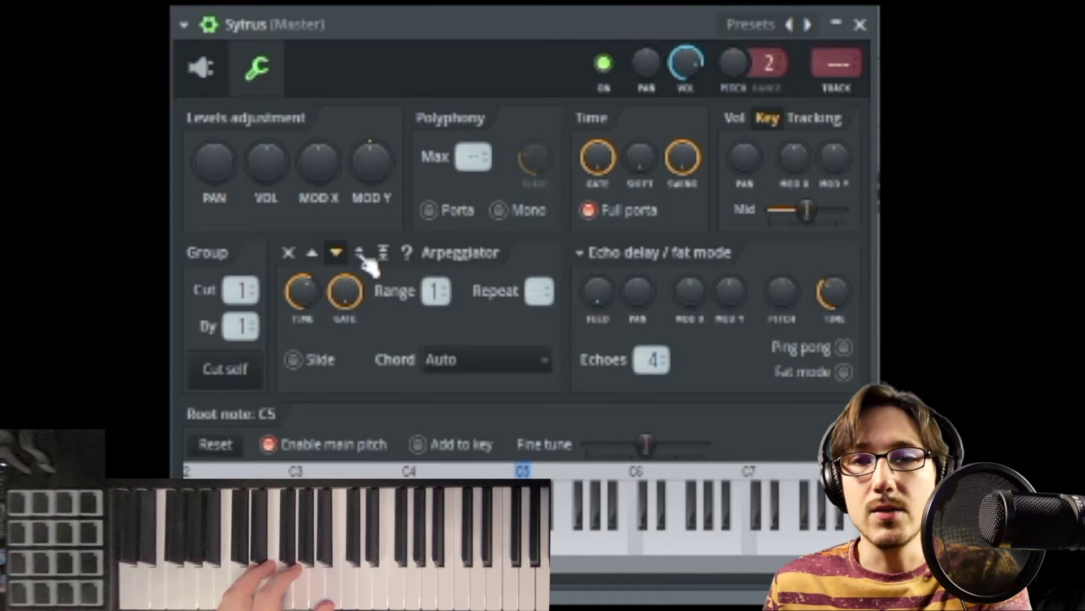
{"action": "left_click", "coordinate": [360, 253]}
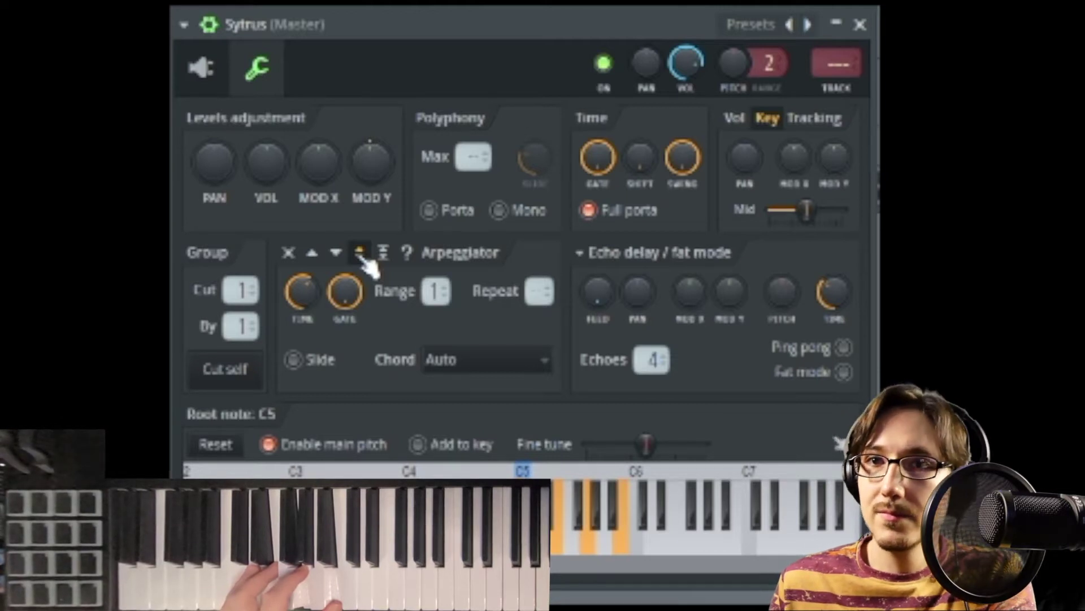
{"action": "left_click", "coordinate": [385, 253]}
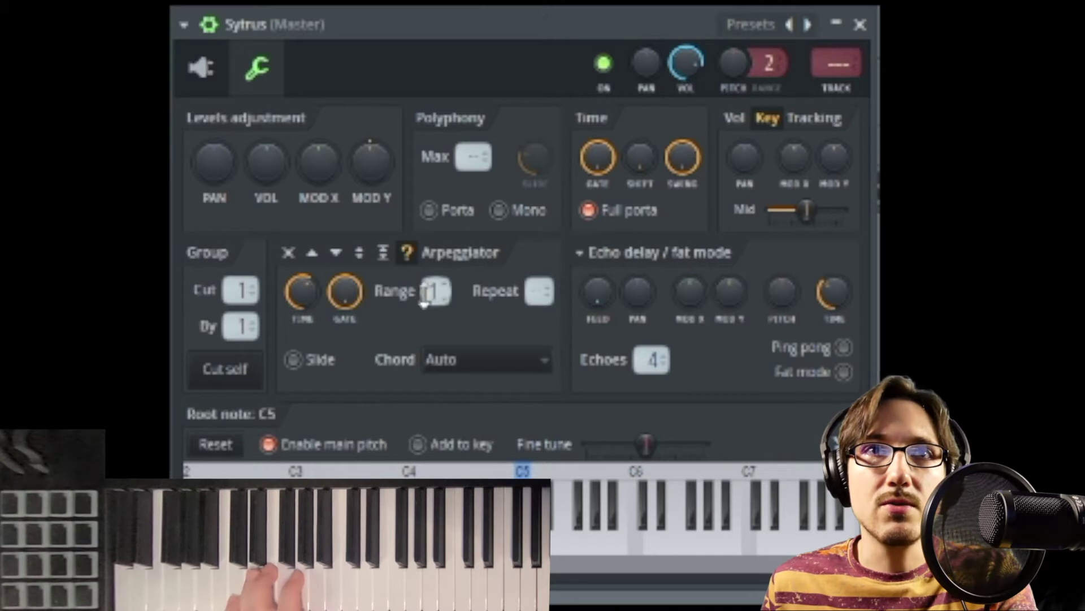
- Set the arpeggiator direction to up with a range of 2, and try out the repeat setting
{"action": "left_click", "coordinate": [311, 252]}
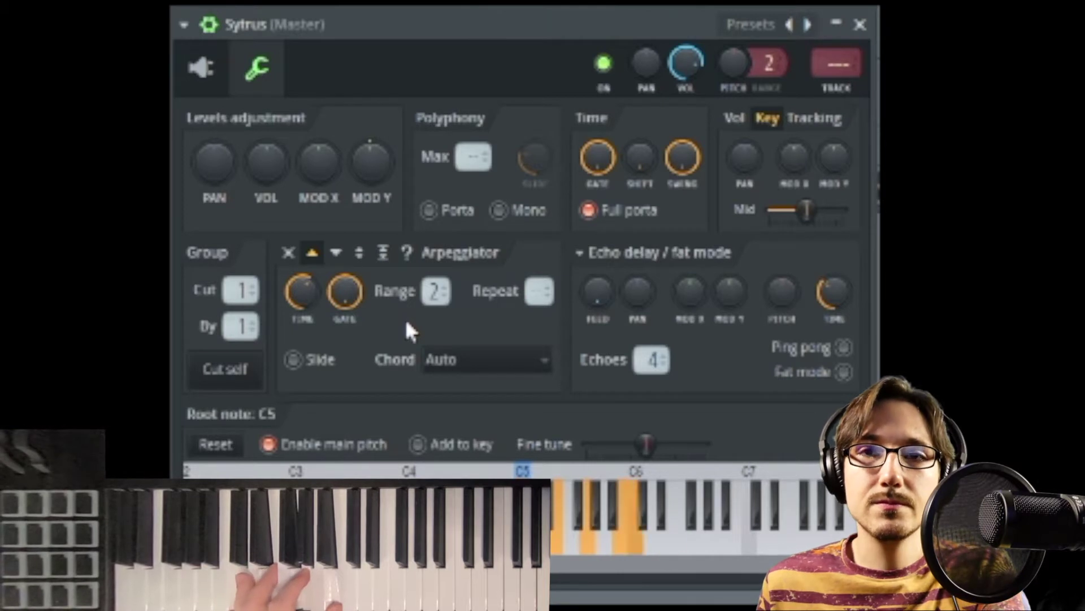
{"action": "scroll", "coordinate": [436, 297], "scroll_direction": "up", "scroll_amount": 1}
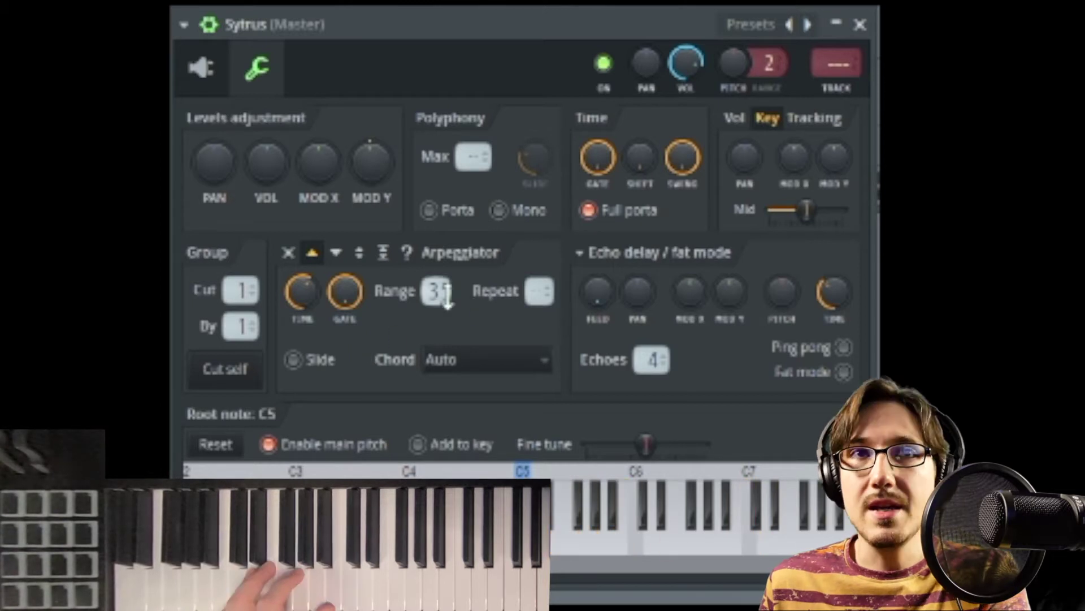
{"action": "scroll", "coordinate": [436, 292], "scroll_direction": "up", "scroll_amount": 3}
{"action": "scroll", "coordinate": [440, 300], "scroll_direction": "down", "scroll_amount": 5}
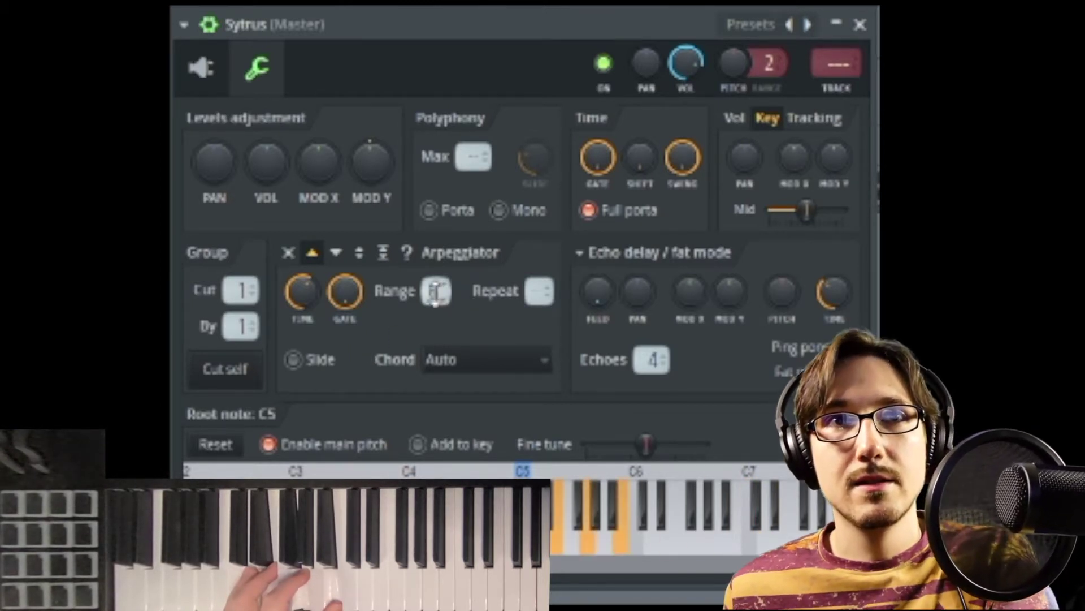
{"action": "scroll", "coordinate": [436, 291], "scroll_direction": "down", "scroll_amount": 1}
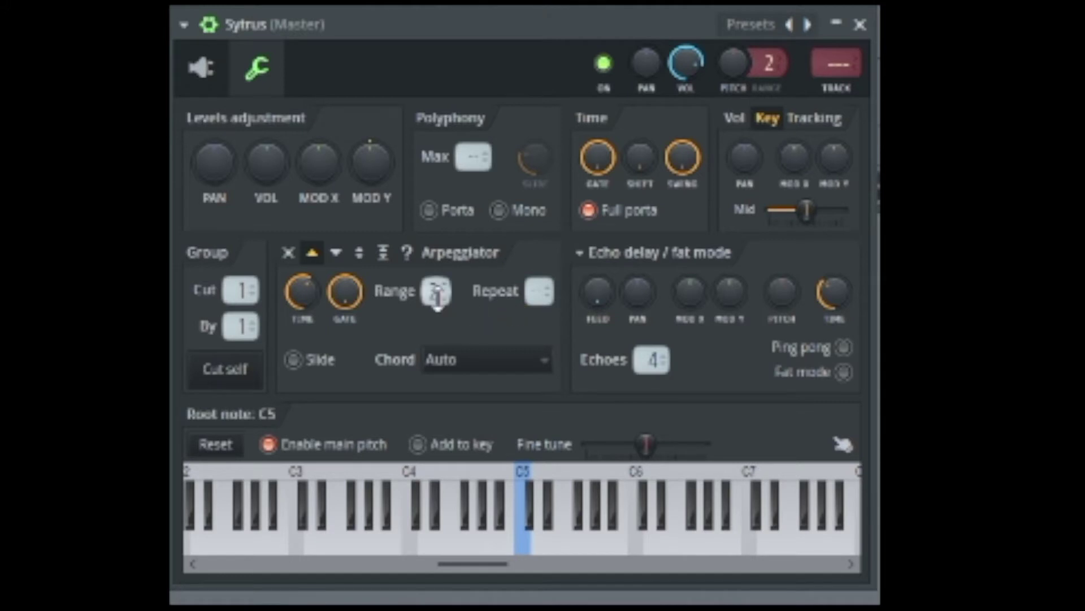
{"action": "scroll", "coordinate": [437, 299], "scroll_direction": "down", "scroll_amount": 2}
{"action": "left_click_drag", "start_coordinate": [555, 288], "coordinate": [553, 266]}
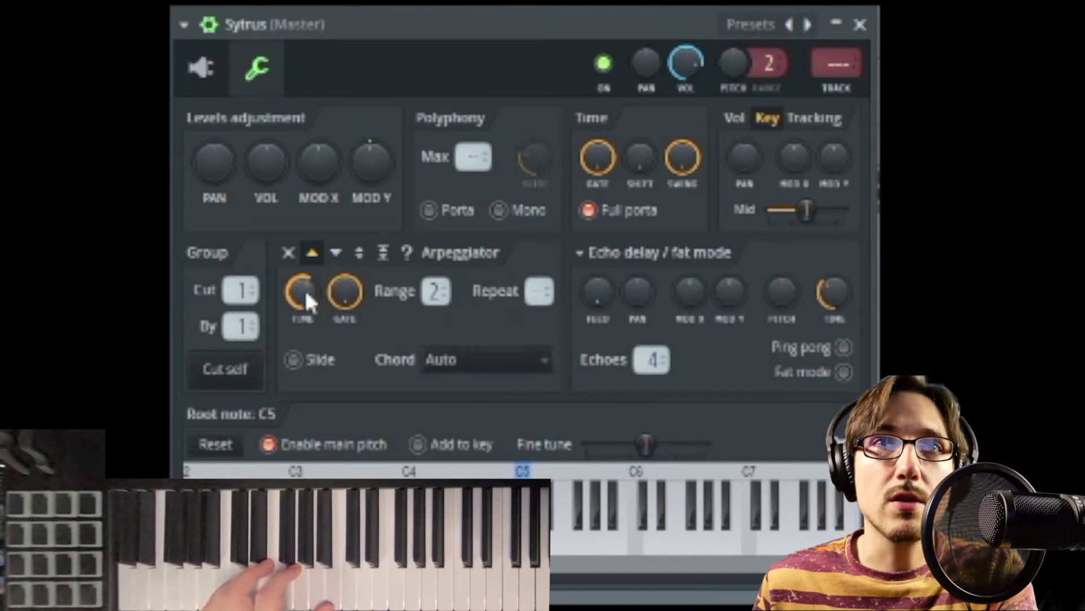
- Try slower and faster arpeggiator times, with the chord set to Auto (sustain)
{"action": "left_click_drag", "start_coordinate": [305, 294], "coordinate": [305, 294]}
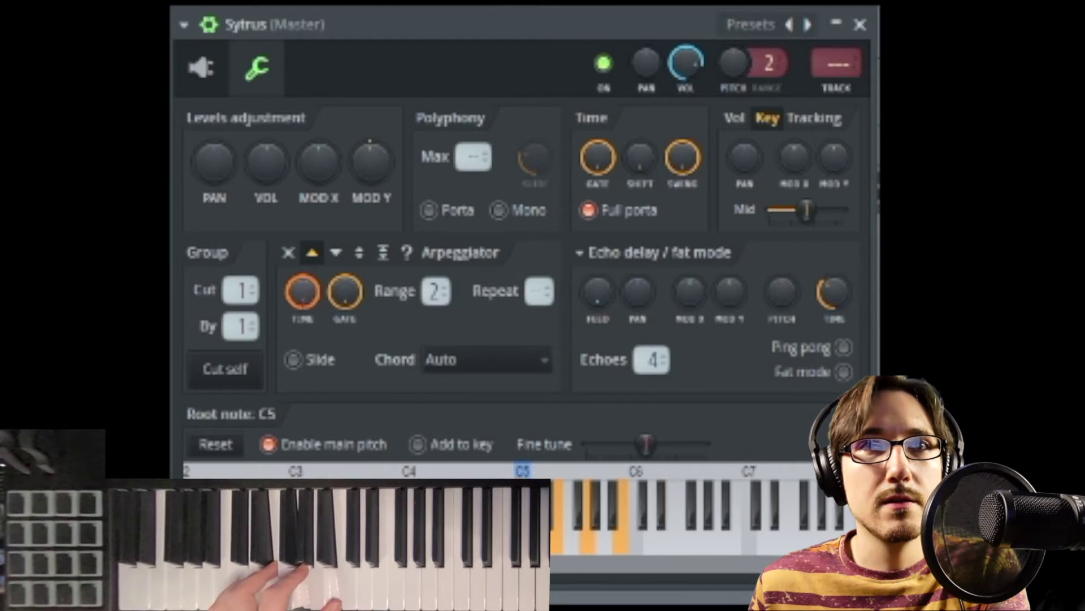
{"action": "mouse_move", "coordinate": [302, 292]}
{"action": "left_mouse_down"}
{"action": "mouse_move", "coordinate": [303, 323]}
{"action": "mouse_move", "coordinate": [303, 266]}
{"action": "mouse_move", "coordinate": [306, 294]}
{"action": "left_mouse_up"}
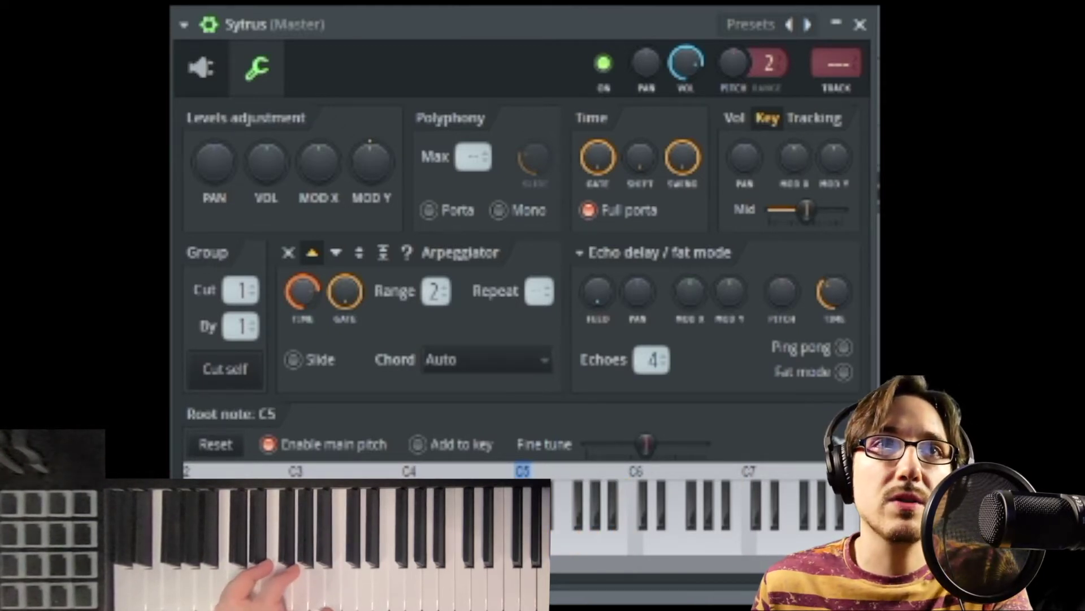
{"action": "mouse_move", "coordinate": [305, 294]}
{"action": "left_mouse_down"}
{"action": "mouse_move", "coordinate": [306, 312]}
{"action": "mouse_move", "coordinate": [306, 299]}
{"action": "left_mouse_up"}
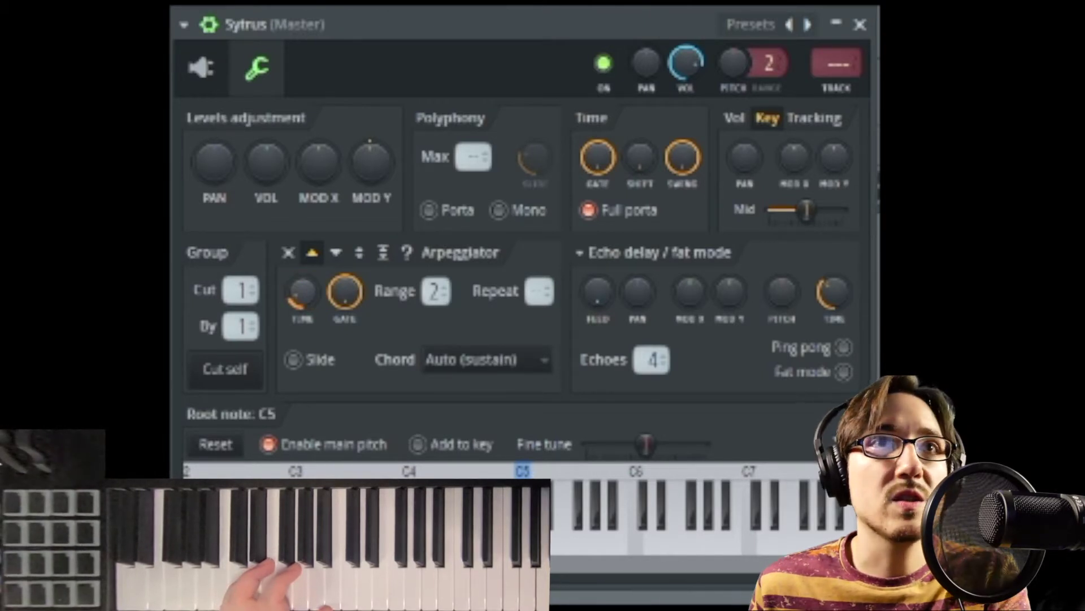
{"action": "mouse_move", "coordinate": [304, 293]}
{"action": "left_mouse_down"}
{"action": "mouse_move", "coordinate": [303, 267]}
{"action": "mouse_move", "coordinate": [303, 276]}
{"action": "left_mouse_up"}
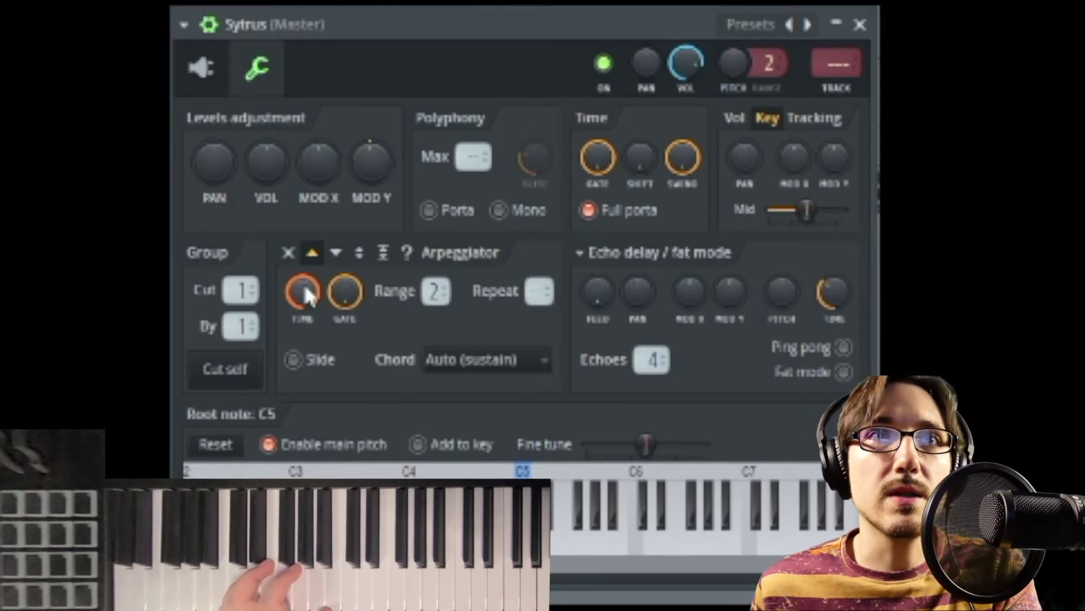
{"action": "mouse_move", "coordinate": [314, 297]}
{"action": "left_mouse_down"}
{"action": "mouse_move", "coordinate": [326, 299]}
{"action": "mouse_move", "coordinate": [309, 299]}
{"action": "left_mouse_up"}
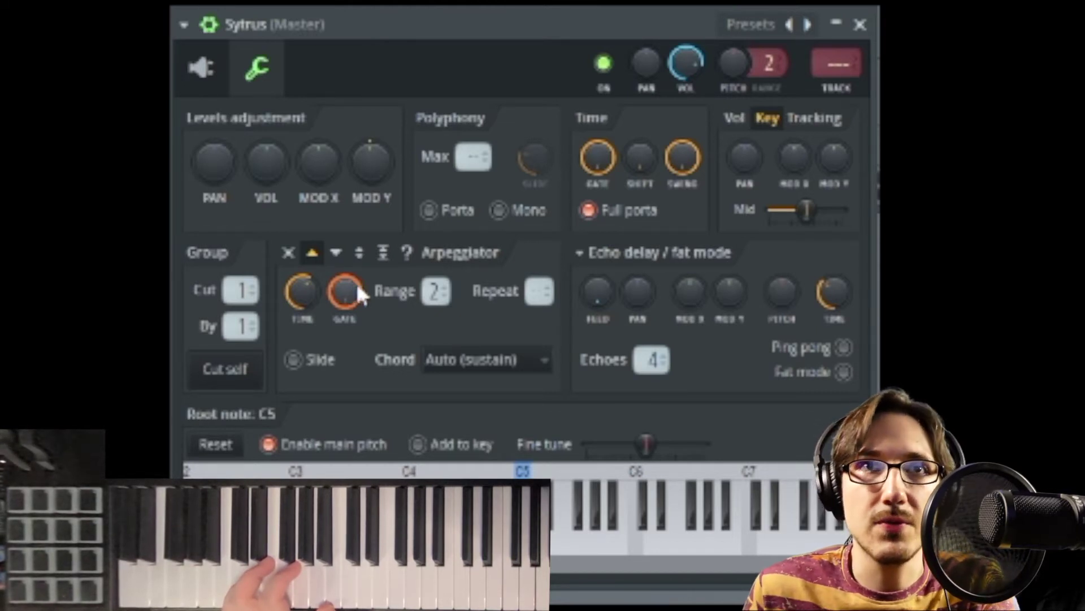
- Try shortening the arpeggiator gate to very short notes and lengthening it again
{"action": "mouse_move", "coordinate": [357, 285]}
{"action": "left_mouse_down"}
{"action": "mouse_move", "coordinate": [356, 311]}
{"action": "mouse_move", "coordinate": [355, 281]}
{"action": "left_mouse_up"}
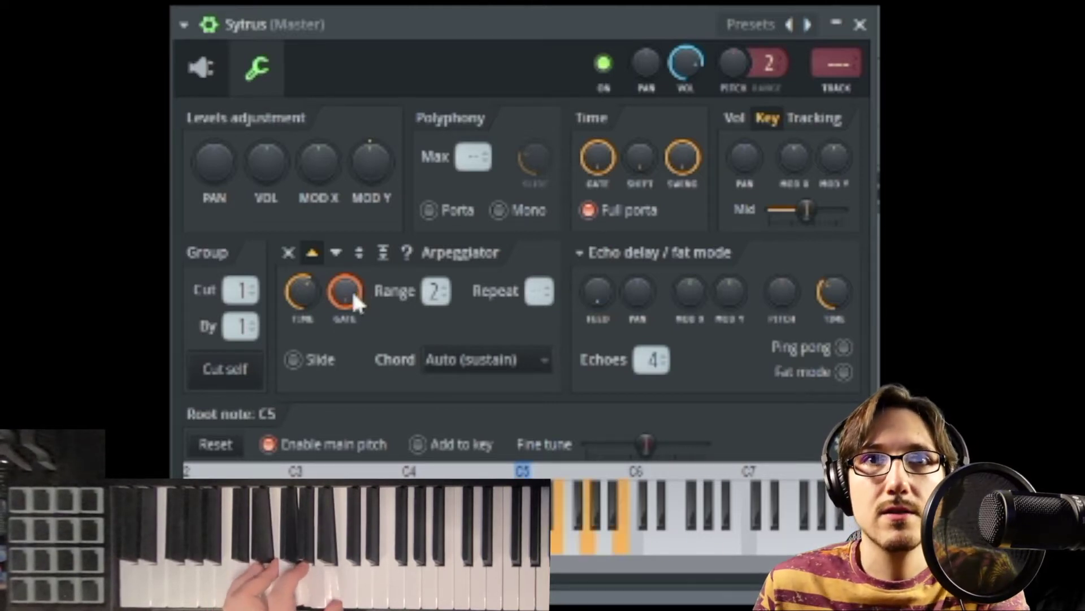
{"action": "mouse_move", "coordinate": [349, 286]}
{"action": "left_mouse_down"}
{"action": "mouse_move", "coordinate": [349, 299]}
{"action": "mouse_move", "coordinate": [348, 284]}
{"action": "left_mouse_up"}
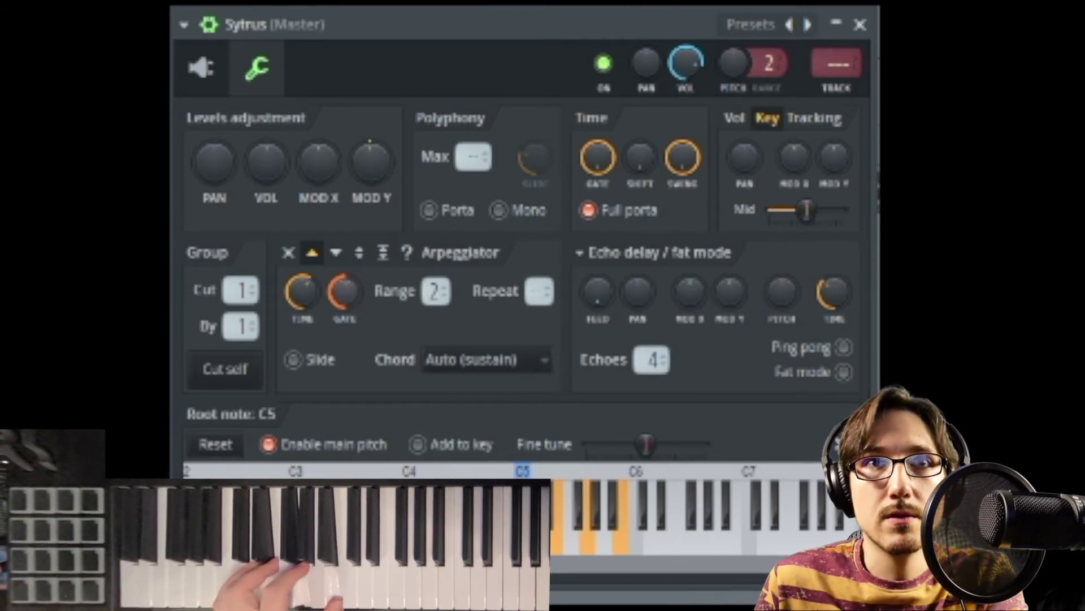
{"action": "left_click_drag", "start_coordinate": [343, 291], "coordinate": [343, 305]}
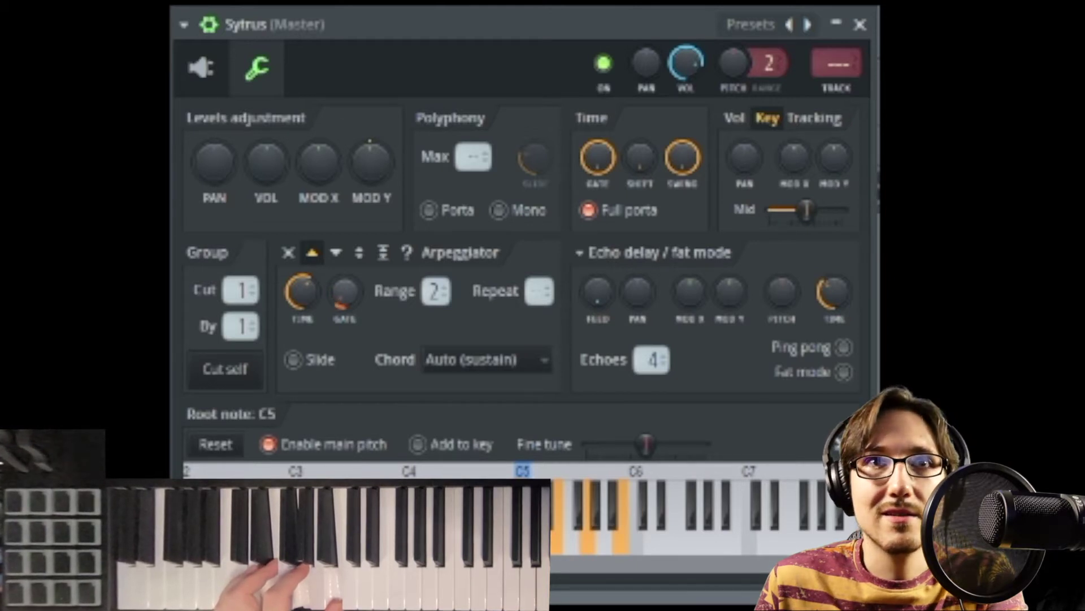
{"action": "left_click_drag", "start_coordinate": [343, 291], "coordinate": [344, 271]}
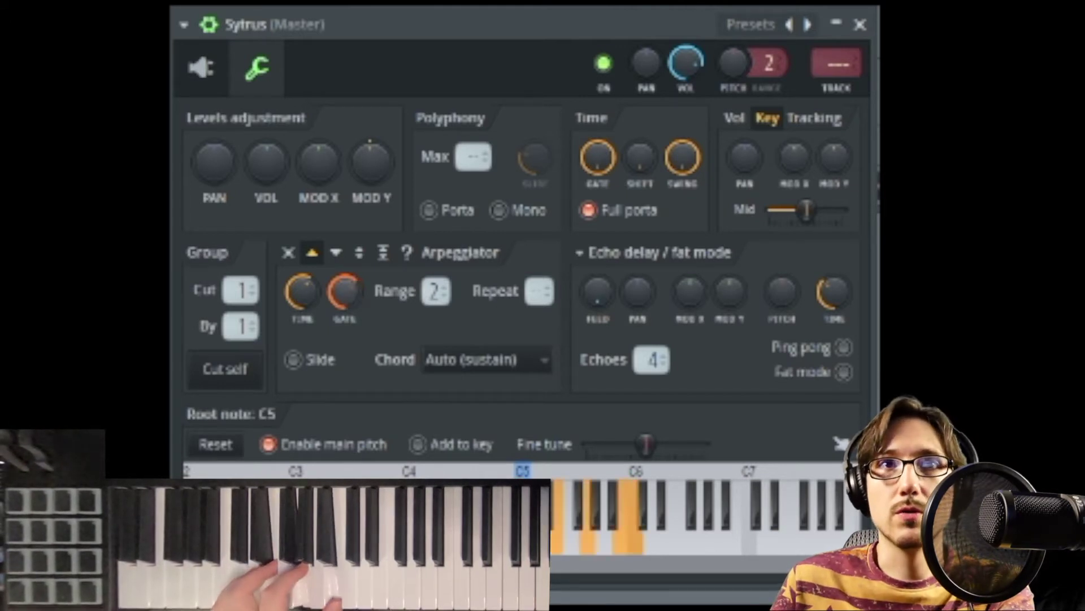
{"action": "mouse_move", "coordinate": [348, 290]}
{"action": "left_mouse_down"}
{"action": "mouse_move", "coordinate": [348, 315]}
{"action": "mouse_move", "coordinate": [351, 276]}
{"action": "left_mouse_up"}
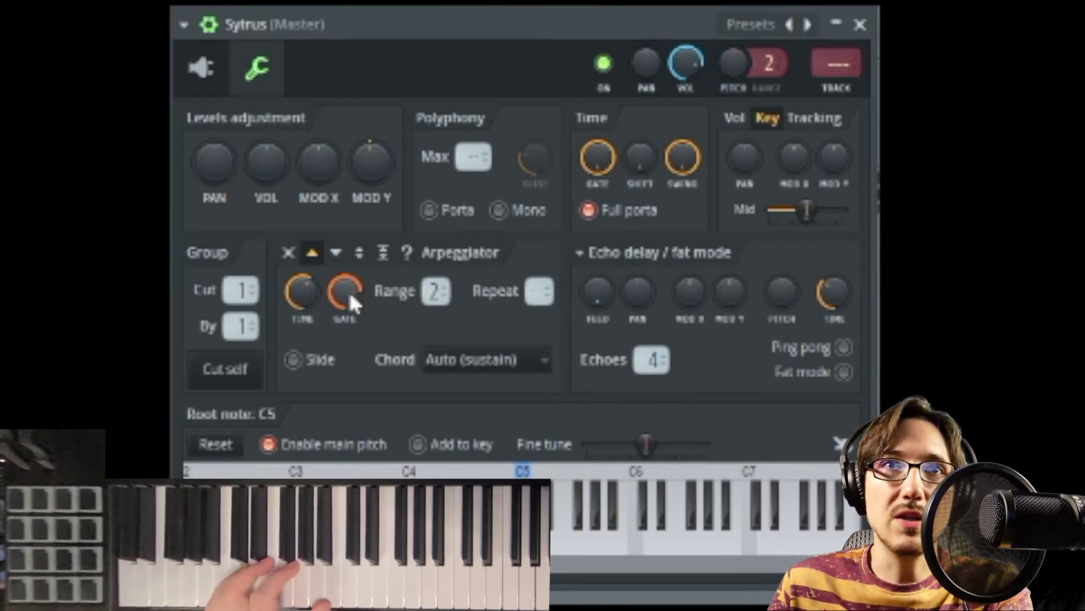
- Enable the arpeggiator's slide option, shorten the gate to hear its effect, and lengthen the gate again
{"action": "left_click", "coordinate": [295, 361]}
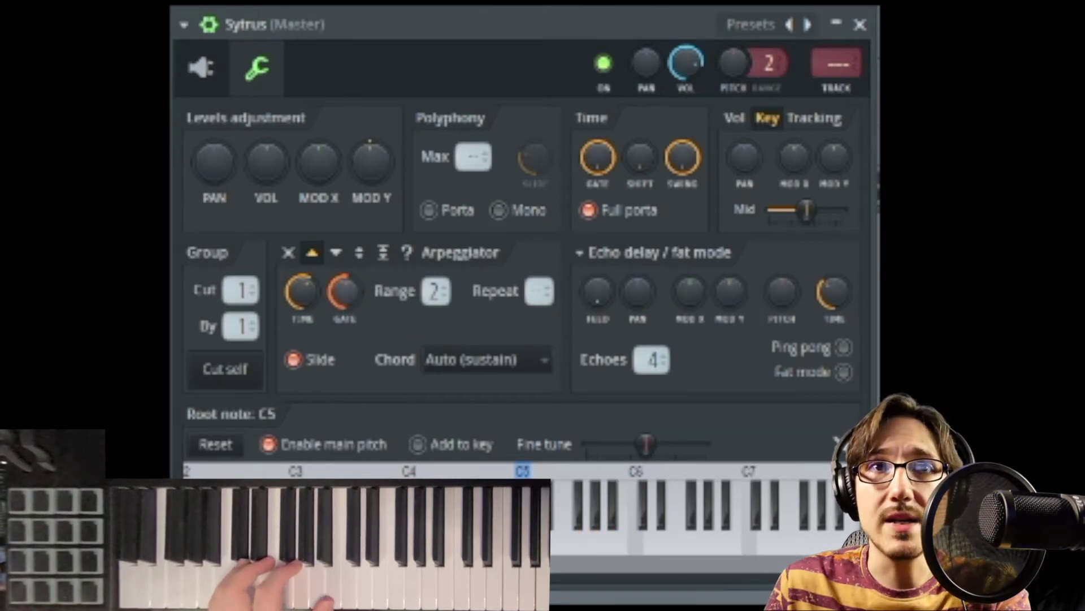
{"action": "left_click_drag", "start_coordinate": [344, 292], "coordinate": [344, 317]}
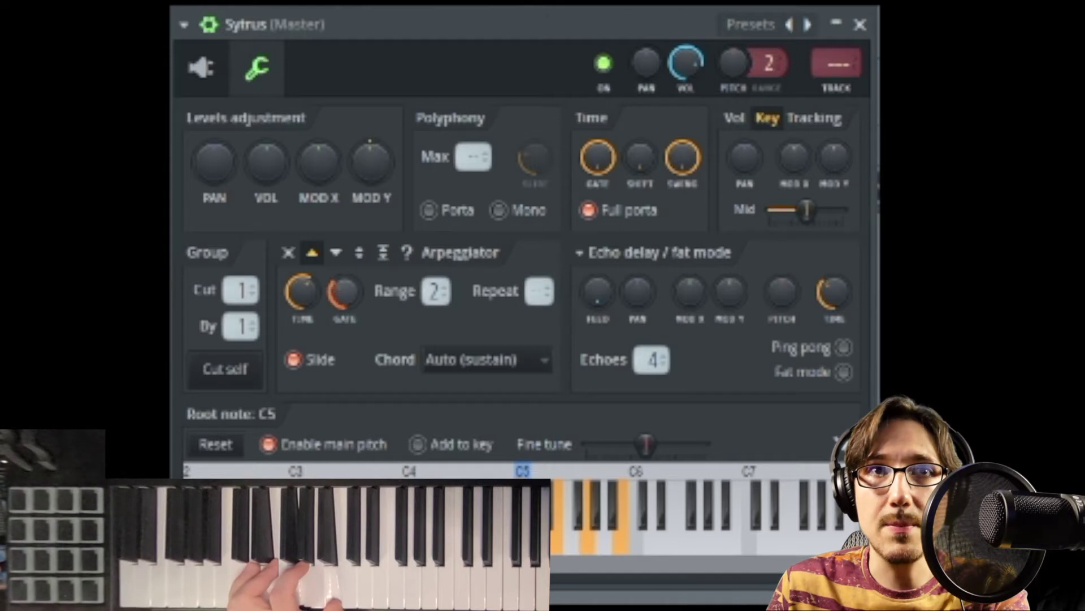
{"action": "left_click_drag", "start_coordinate": [343, 306], "coordinate": [344, 283]}
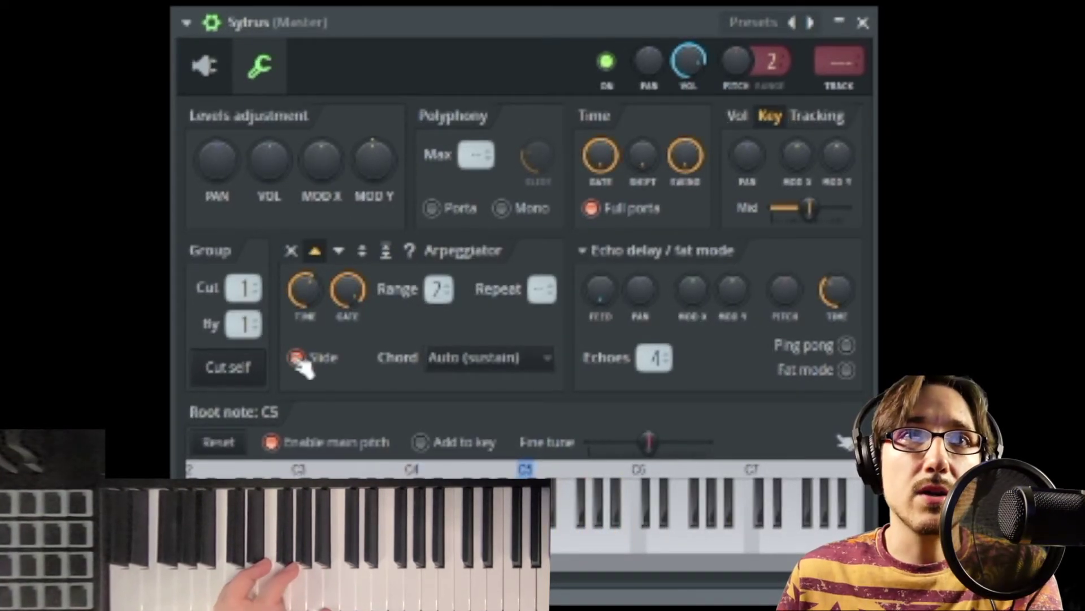
- Show the Sytrus synth controls and try a lower level and a longer decay for the Filter 1 cutoff envelope's sustain point
{"action": "left_click", "coordinate": [218, 70]}
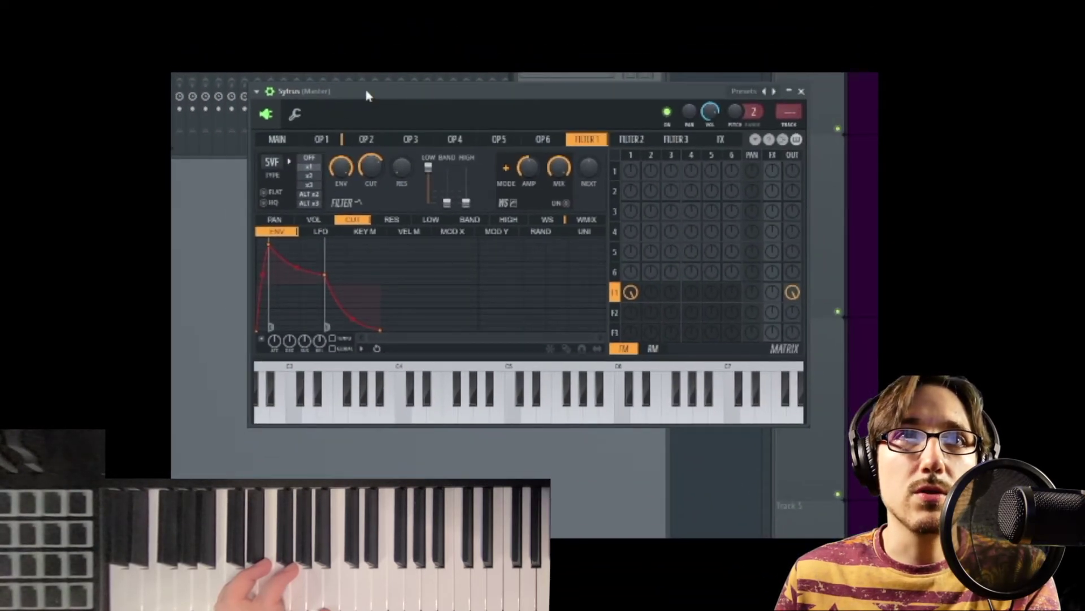
{"action": "left_click_drag", "start_coordinate": [367, 96], "coordinate": [306, 88]}
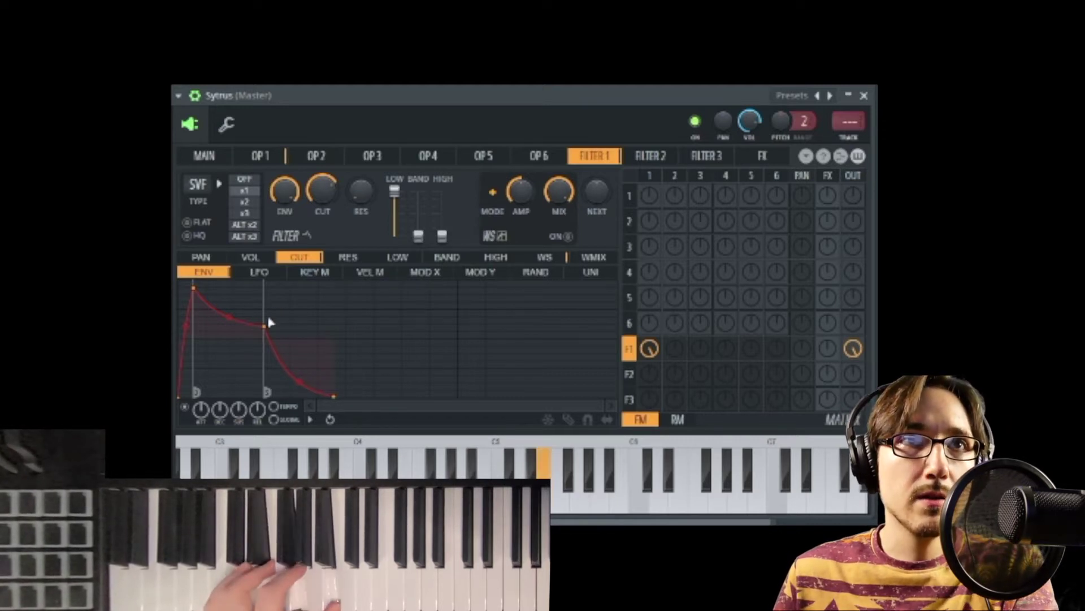
{"action": "left_click_drag", "start_coordinate": [265, 326], "coordinate": [268, 383]}
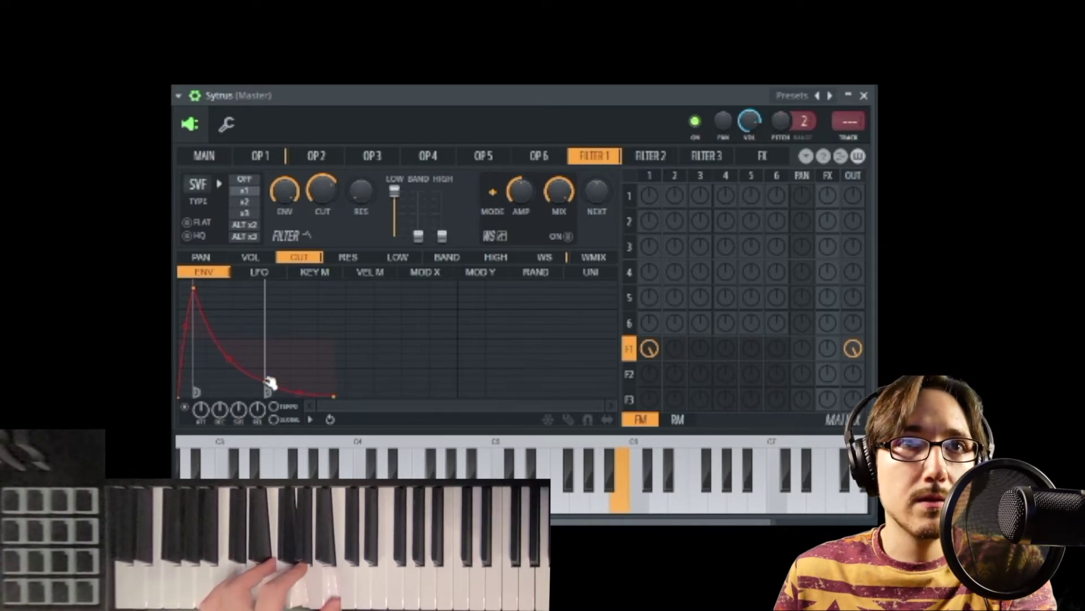
{"action": "left_click_drag", "start_coordinate": [268, 381], "coordinate": [319, 330]}
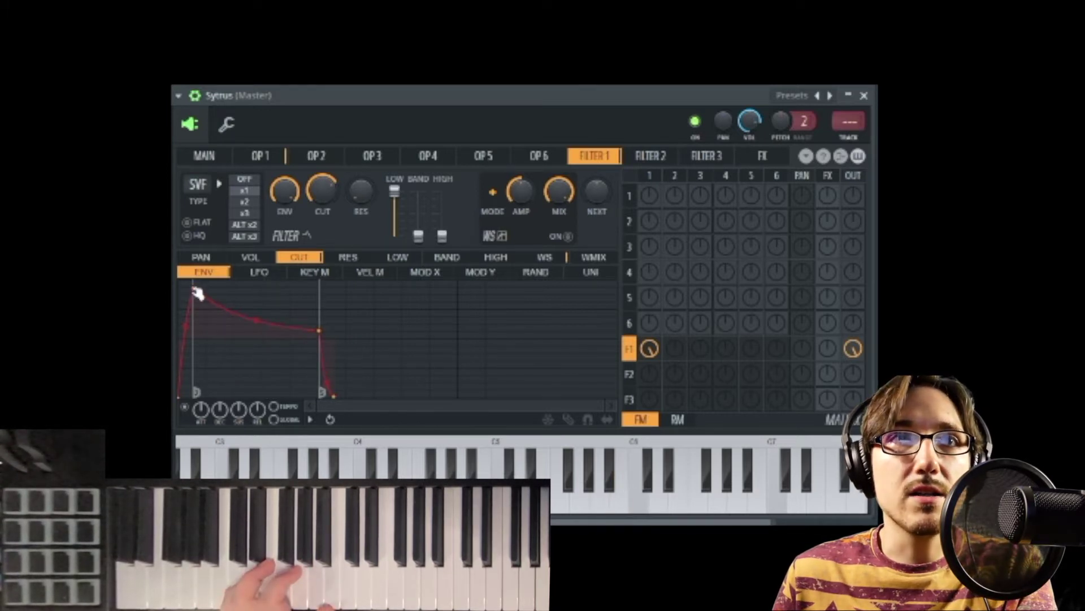
- Reshape the Filter 1 cutoff envelope into a slow rise by lowering the first peak, moving the sustain point higher and later, and extending the release
{"action": "left_click_drag", "start_coordinate": [197, 293], "coordinate": [216, 367]}
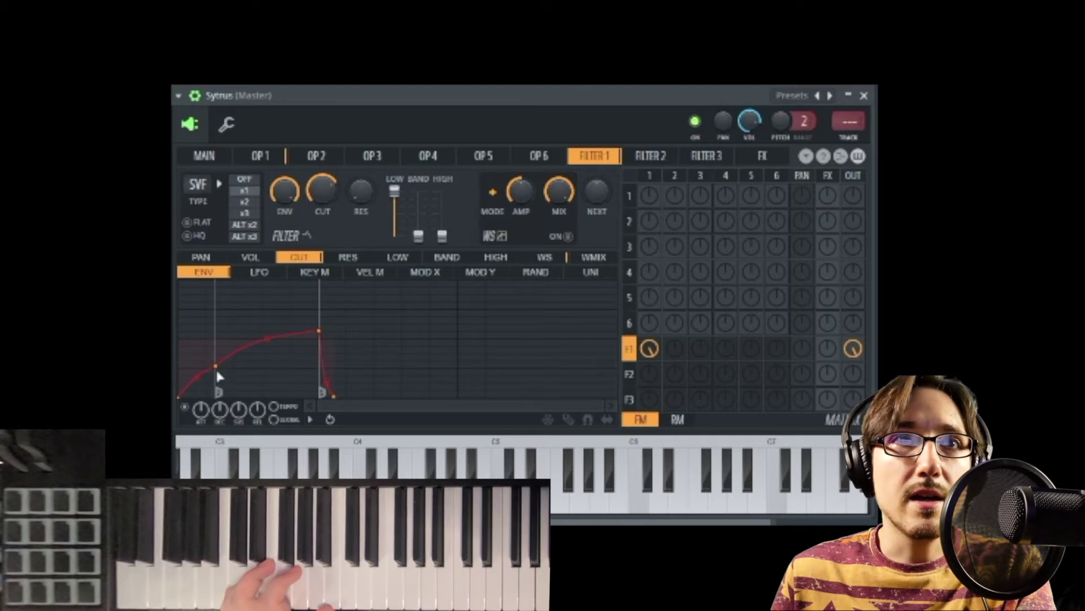
{"action": "left_click_drag", "start_coordinate": [326, 330], "coordinate": [317, 300]}
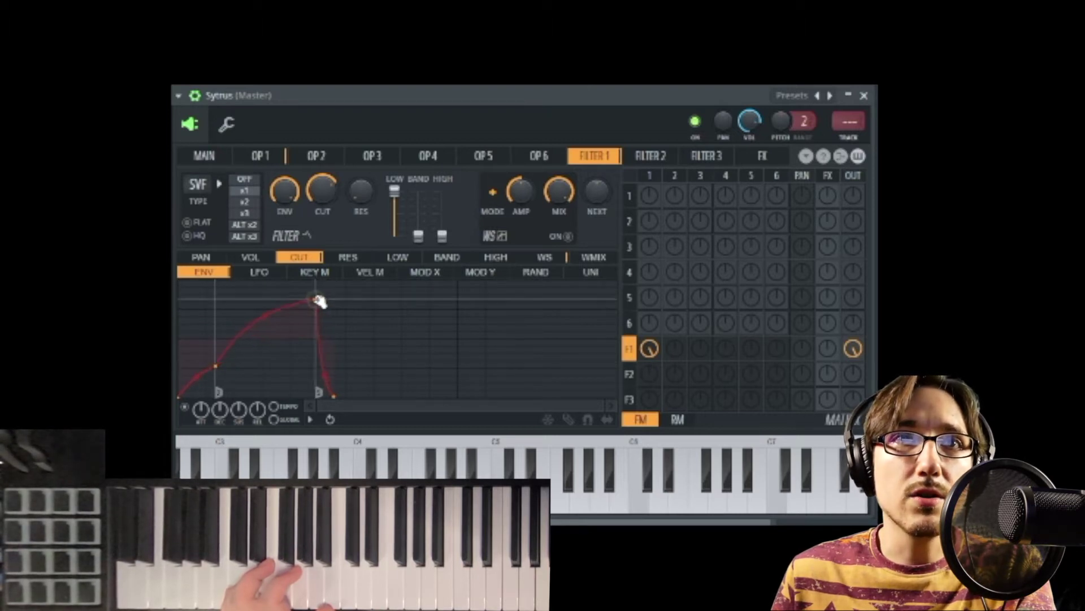
{"action": "left_click_drag", "start_coordinate": [334, 396], "coordinate": [506, 397]}
{"action": "left_click_drag", "start_coordinate": [317, 297], "coordinate": [393, 320]}
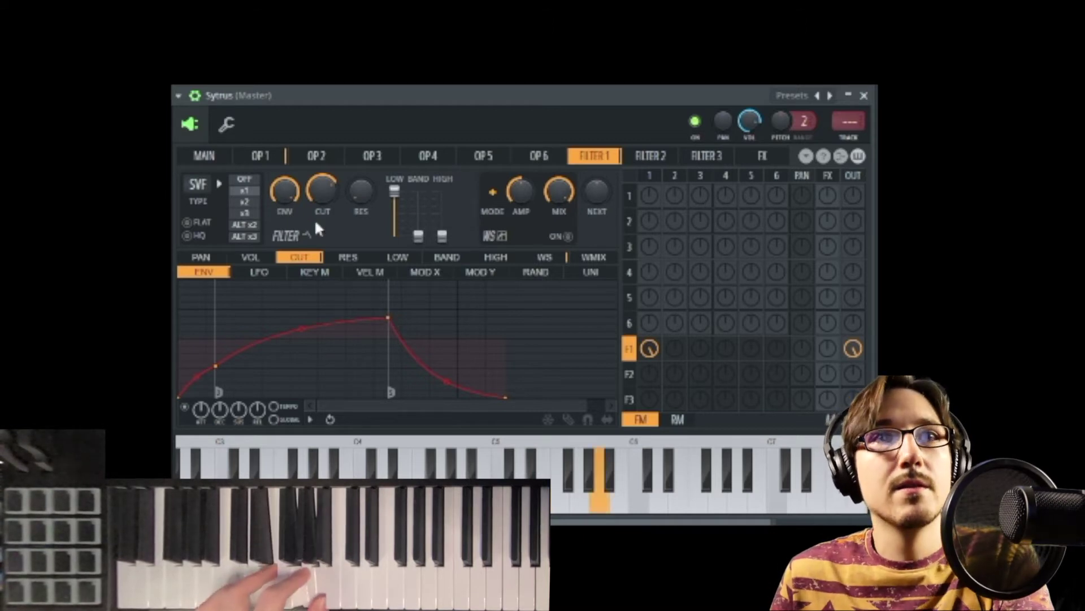
{"action": "left_click", "coordinate": [226, 128]}
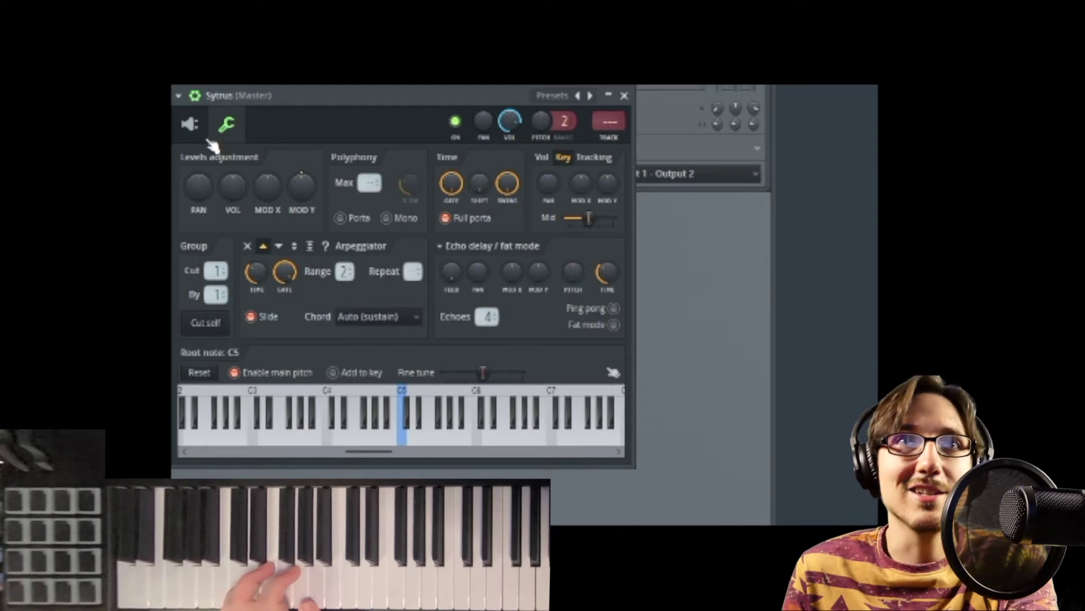
{"action": "left_click", "coordinate": [191, 129]}
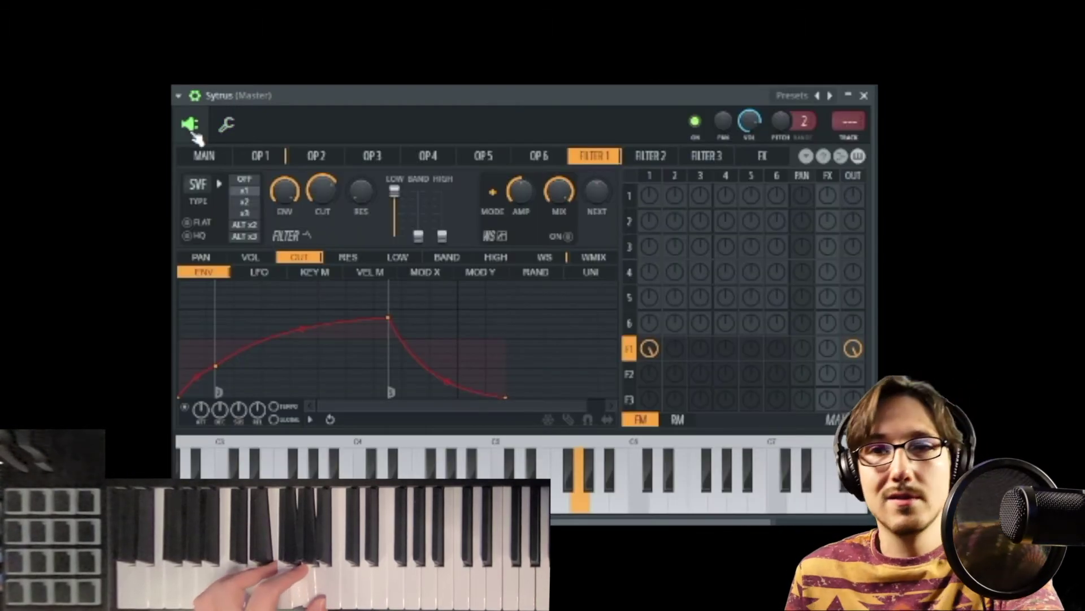
- Show the Sytrus channel settings, view the arpeggiator's chord choices, and set the chord to (none)
{"action": "left_click", "coordinate": [226, 124]}
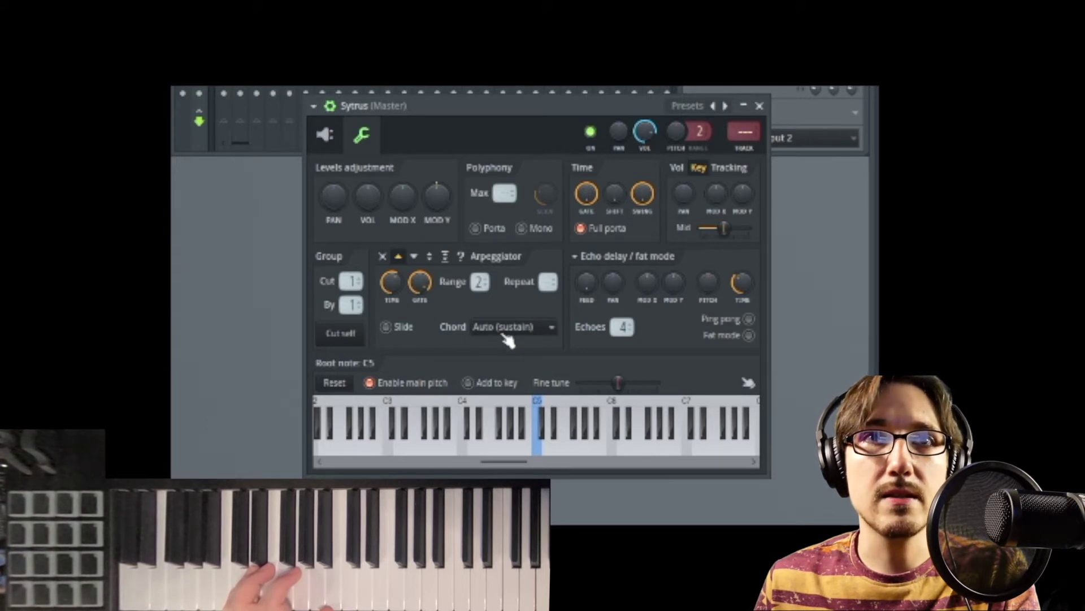
{"action": "left_click", "coordinate": [486, 331]}
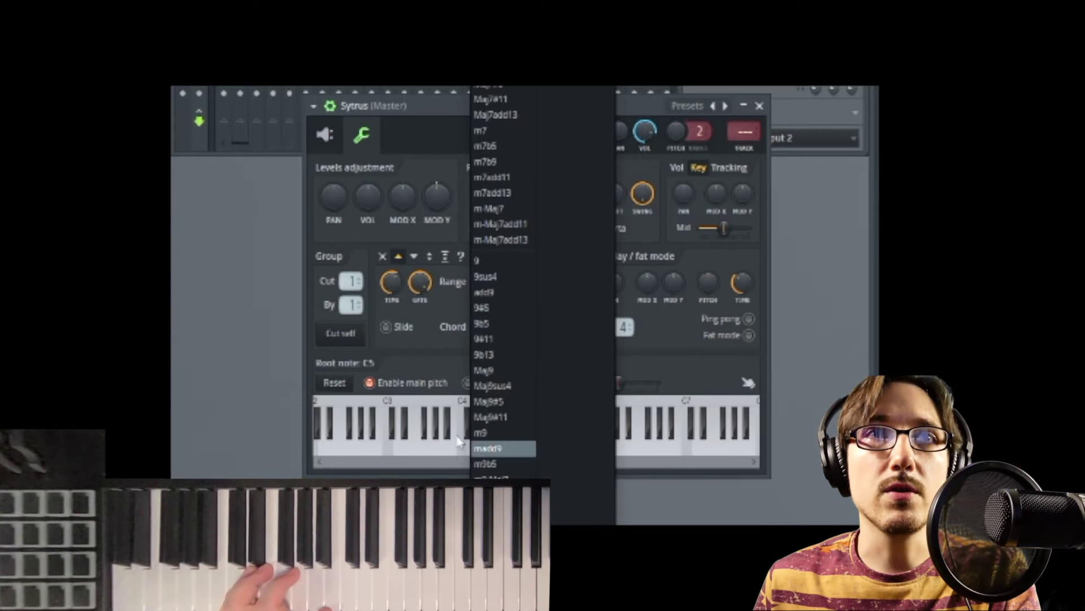
{"action": "left_click", "coordinate": [459, 331]}
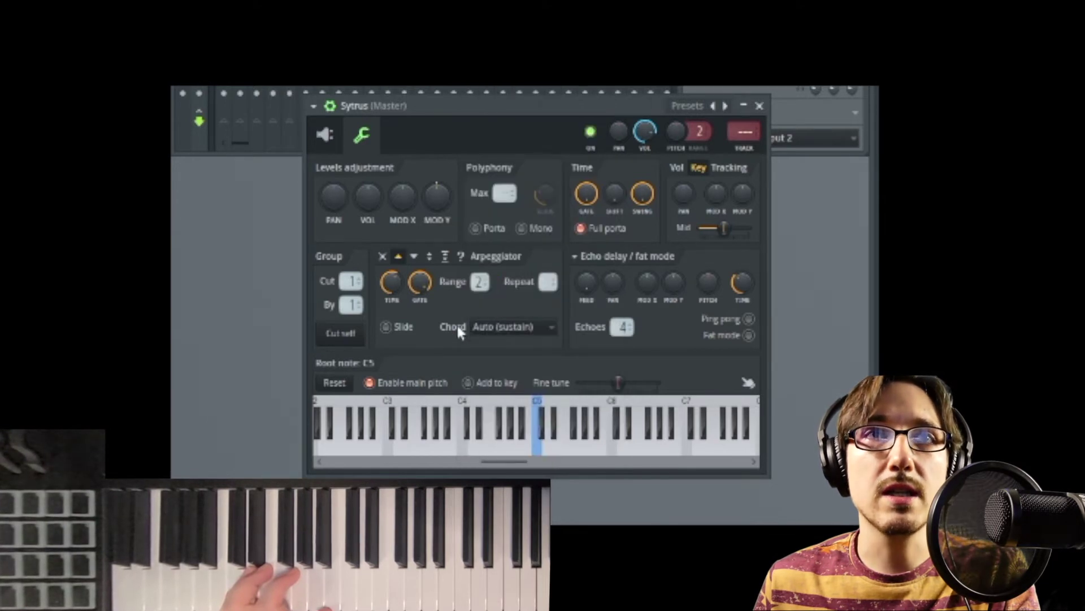
{"action": "left_click", "coordinate": [512, 331]}
{"action": "left_click", "coordinate": [443, 355]}
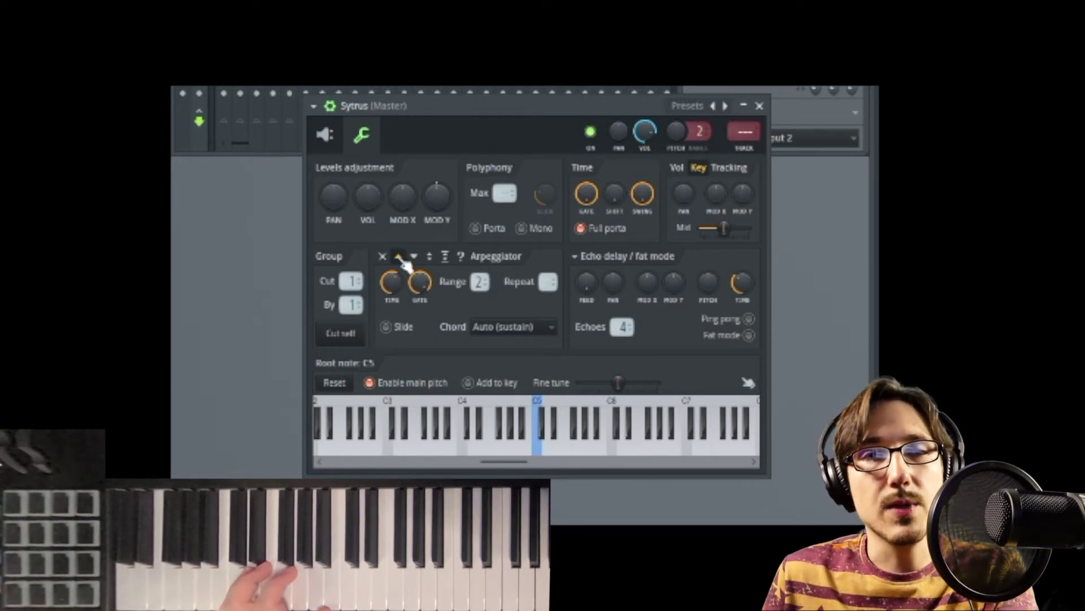
{"action": "left_click", "coordinate": [520, 333]}
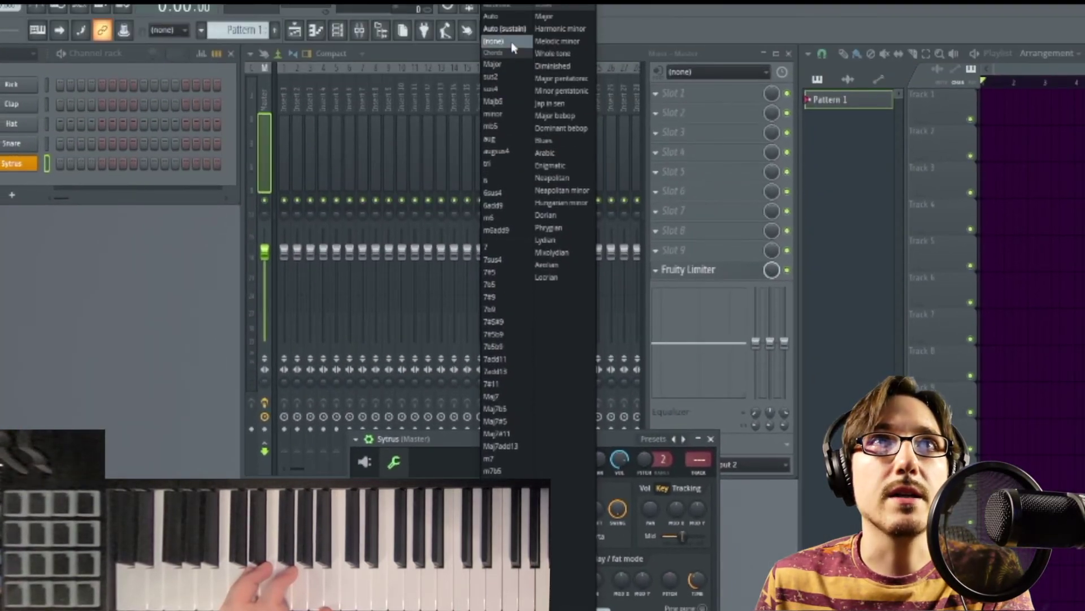
{"action": "left_click", "coordinate": [511, 42]}
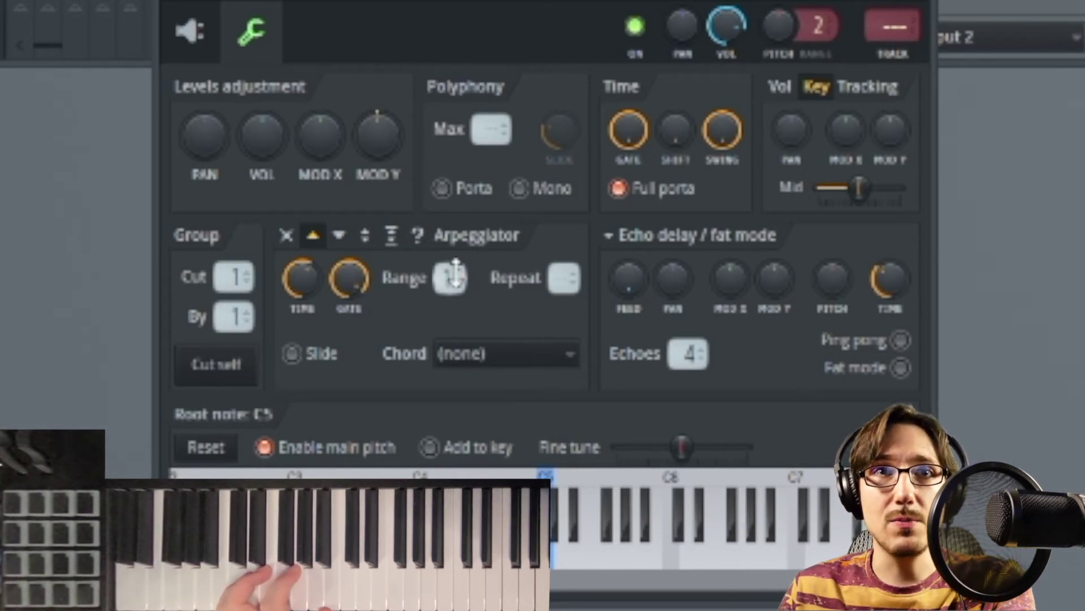
- Set the arpeggiator's range to 1, reduce its time, and shorten its gate
{"action": "scroll", "coordinate": [456, 274], "scroll_direction": "down", "scroll_amount": 1}
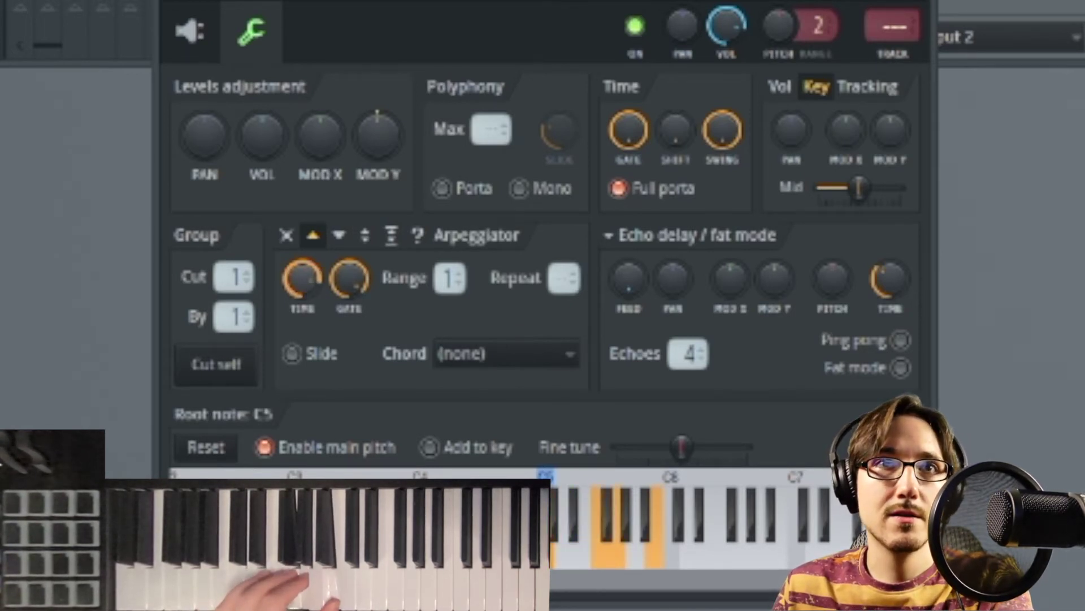
{"action": "left_click_drag", "start_coordinate": [303, 278], "coordinate": [350, 305]}
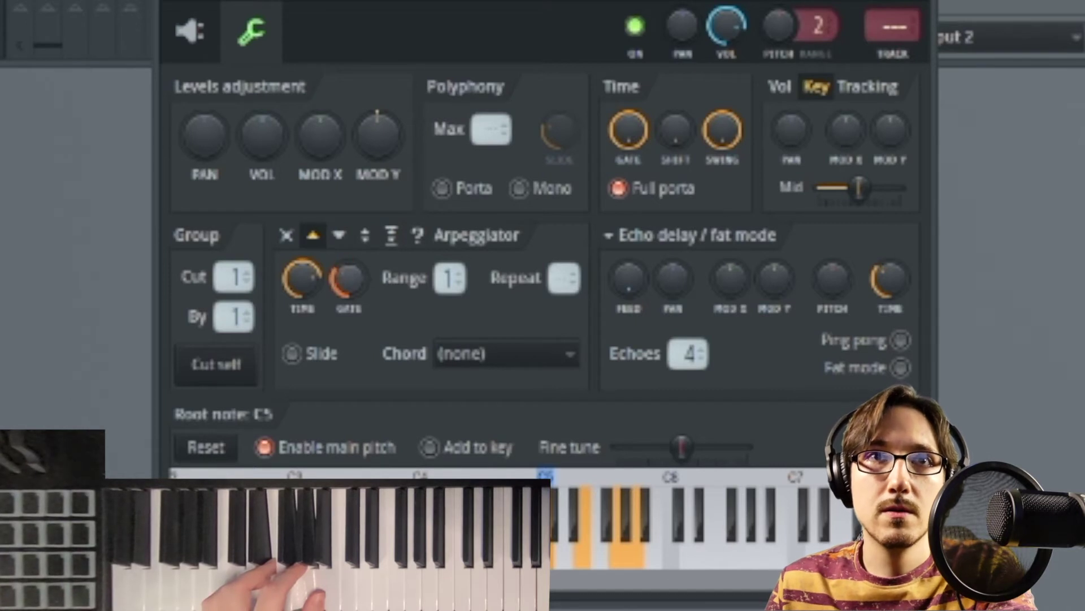
{"action": "left_click_drag", "start_coordinate": [350, 306], "coordinate": [346, 289]}
- Link the arpeggiator gate to the MIDI controller on channel 1, control 1, and accept the remote control settings
{"action": "right_click", "coordinate": [346, 283]}
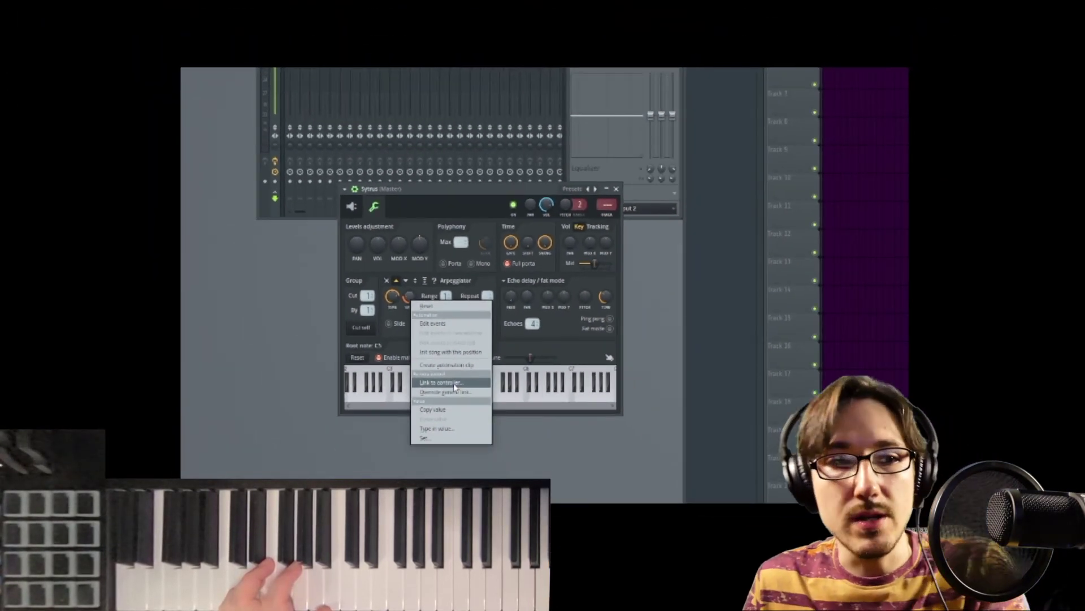
{"action": "left_click", "coordinate": [441, 382]}
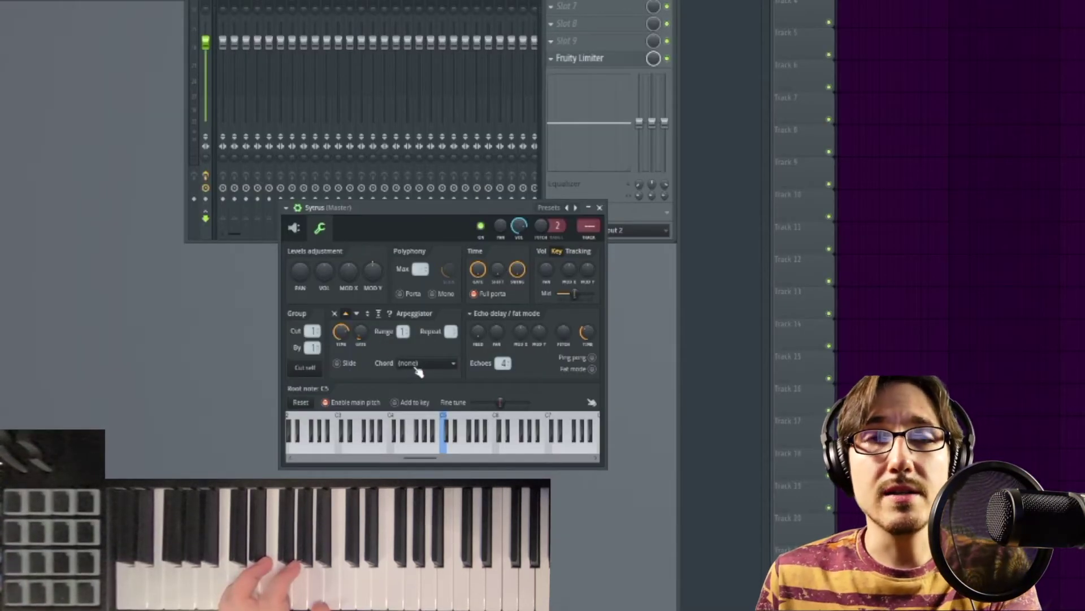
{"action": "left_click_drag", "start_coordinate": [366, 338], "coordinate": [366, 325]}
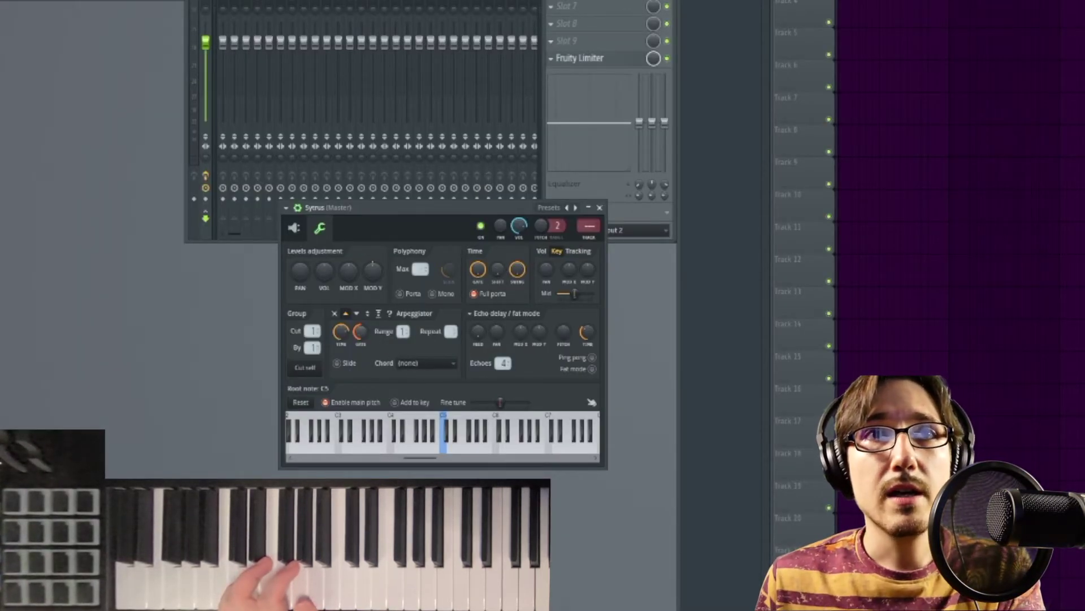
{"action": "right_click", "coordinate": [358, 332]}
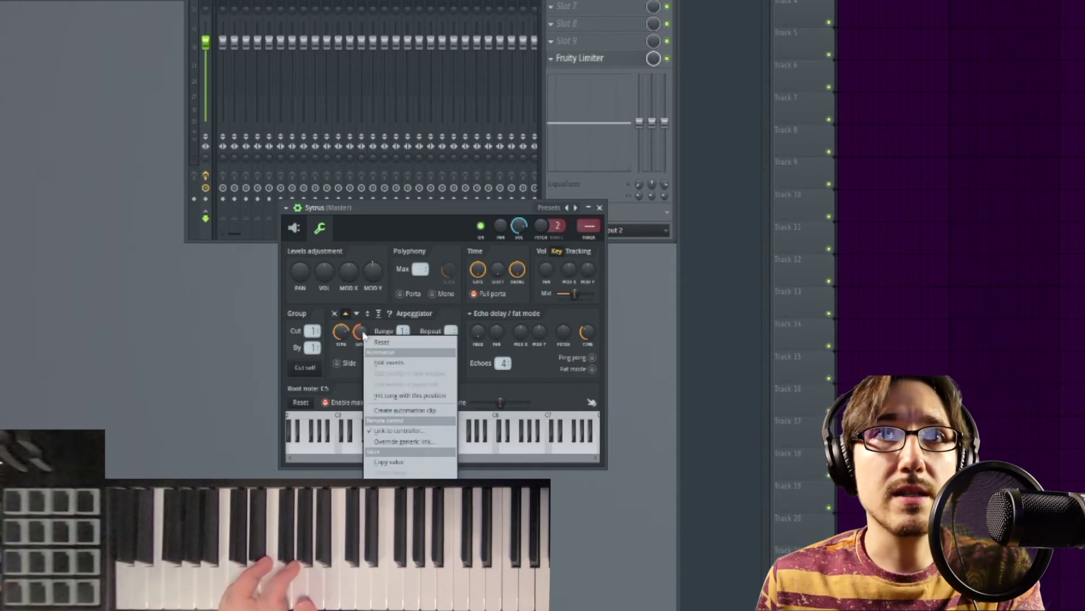
{"action": "left_click", "coordinate": [416, 438]}
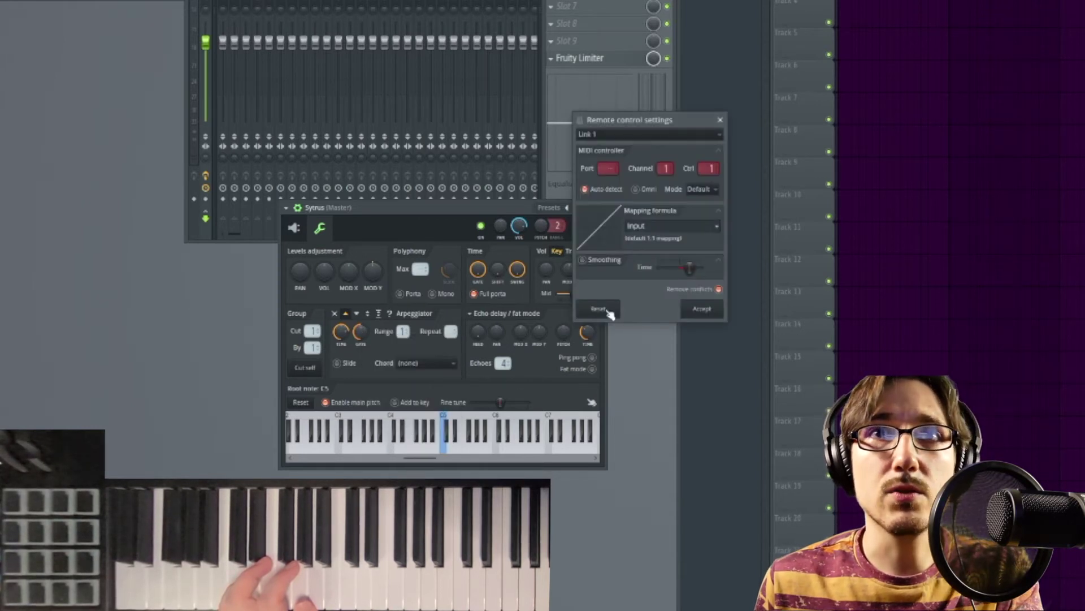
{"action": "left_click", "coordinate": [689, 307]}
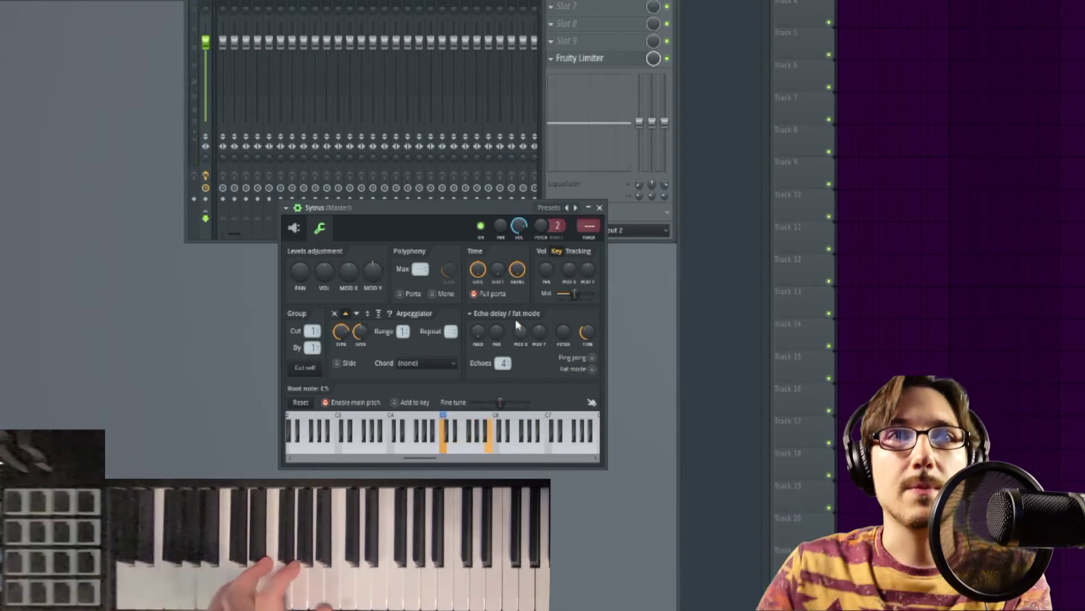
- Try the Major chord in the arpeggiator and return the chord setting to Auto (sustain)
{"action": "left_click", "coordinate": [415, 365]}
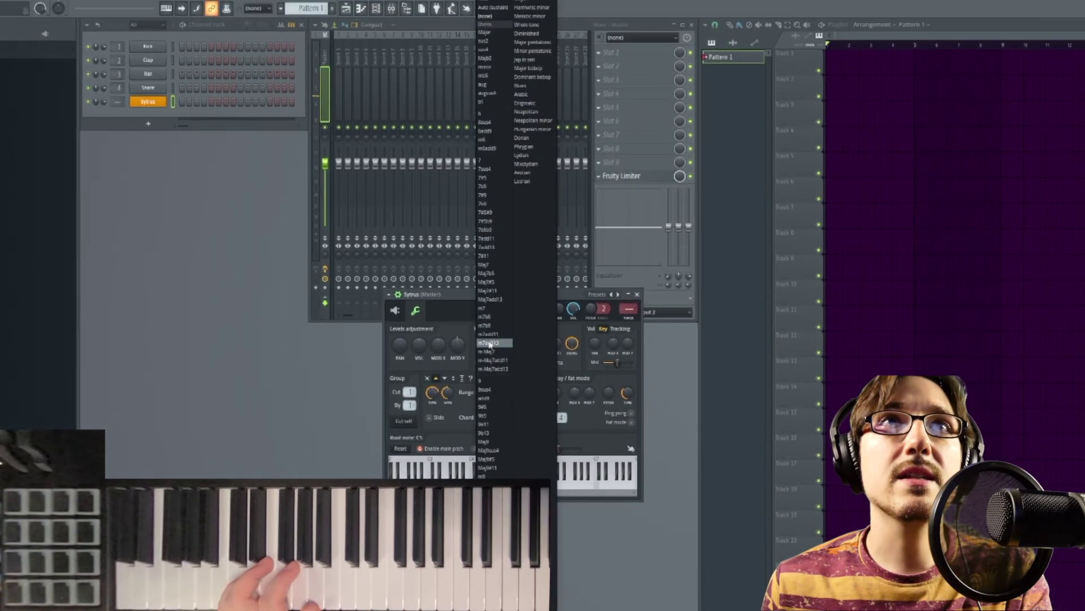
{"action": "left_click", "coordinate": [485, 33]}
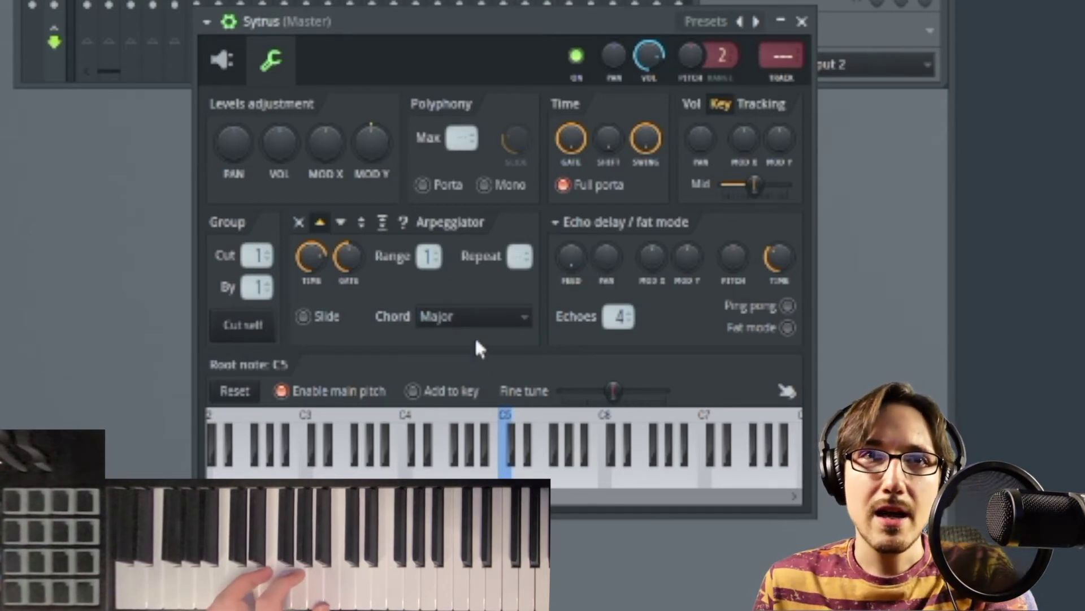
{"action": "left_click", "coordinate": [463, 319]}
{"action": "left_click", "coordinate": [392, 316]}
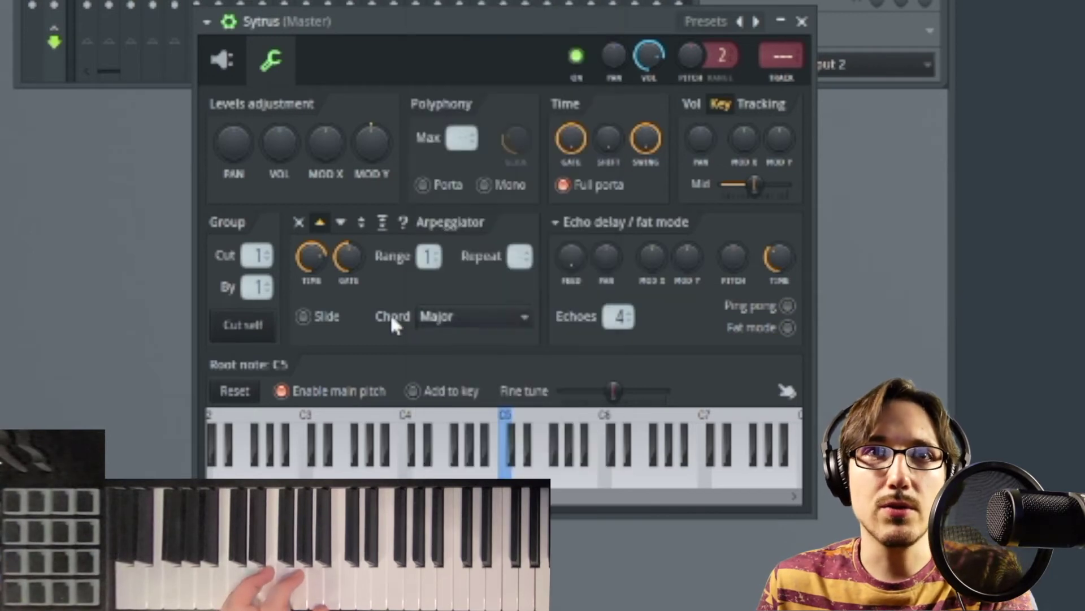
{"action": "left_click", "coordinate": [430, 315]}
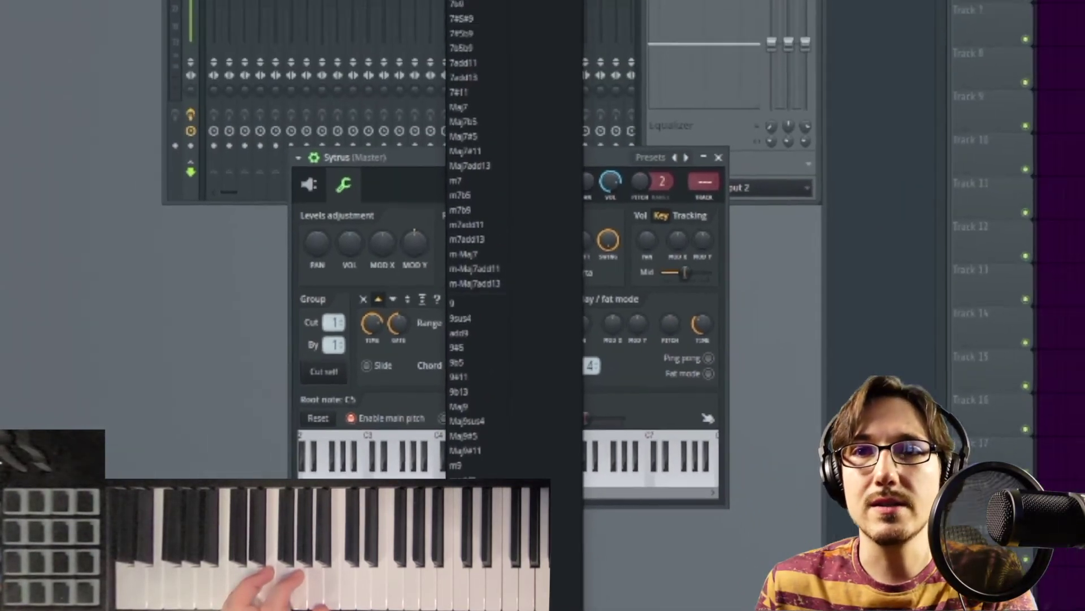
{"action": "left_click", "coordinate": [439, 214]}
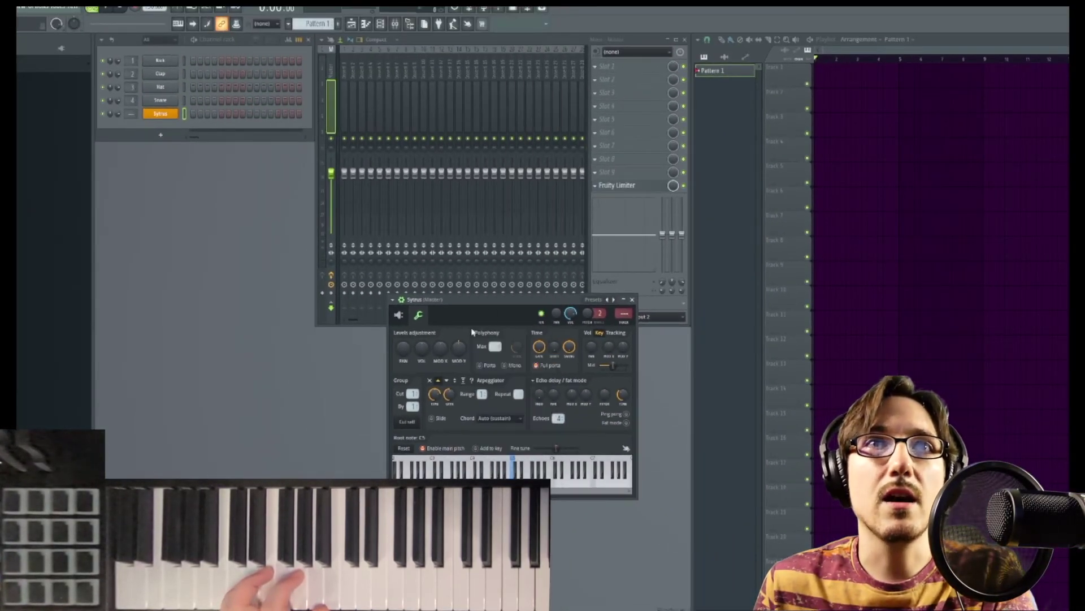
- Display the Sytrus channel's piano roll and position its window so the Sytrus settings stay accessible
{"action": "left_click_drag", "start_coordinate": [476, 301], "coordinate": [474, 314]}
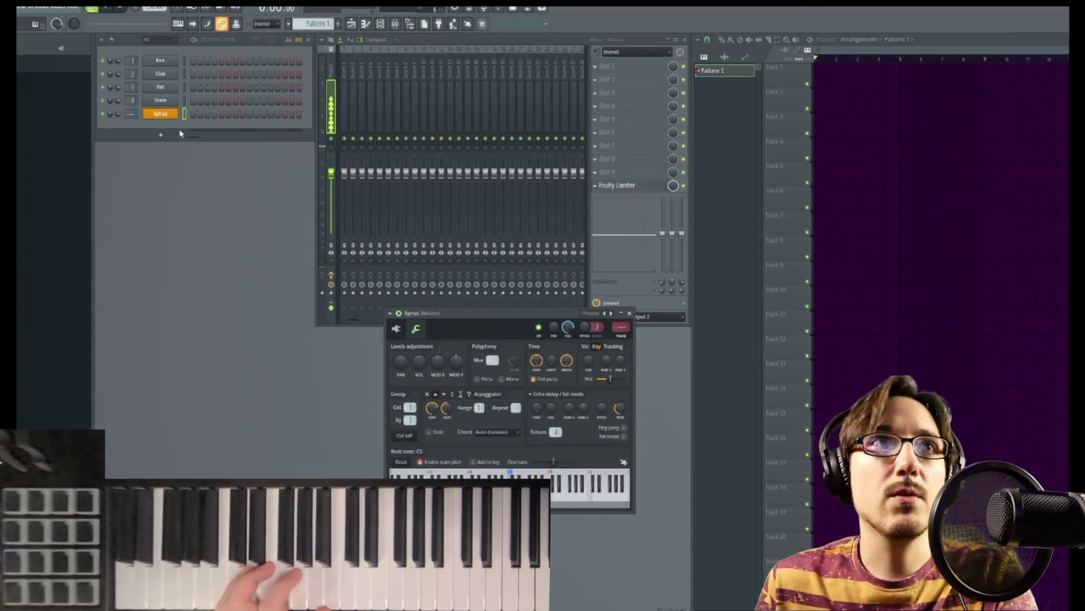
{"action": "right_click", "coordinate": [165, 113]}
{"action": "left_click", "coordinate": [196, 114]}
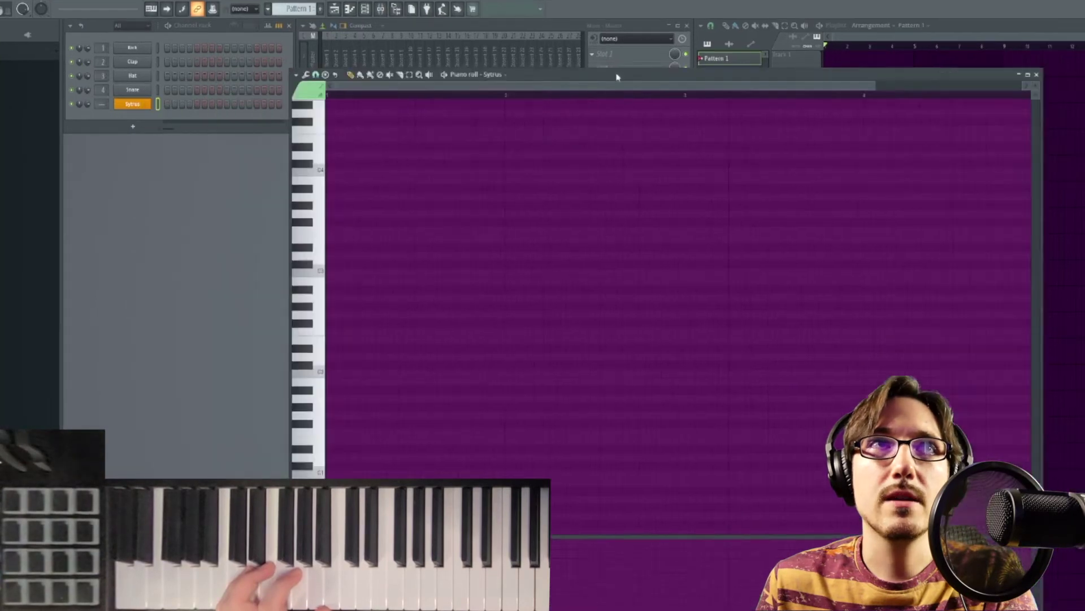
{"action": "left_click_drag", "start_coordinate": [616, 88], "coordinate": [832, 82]}
{"action": "left_click_drag", "start_coordinate": [696, 78], "coordinate": [715, 69]}
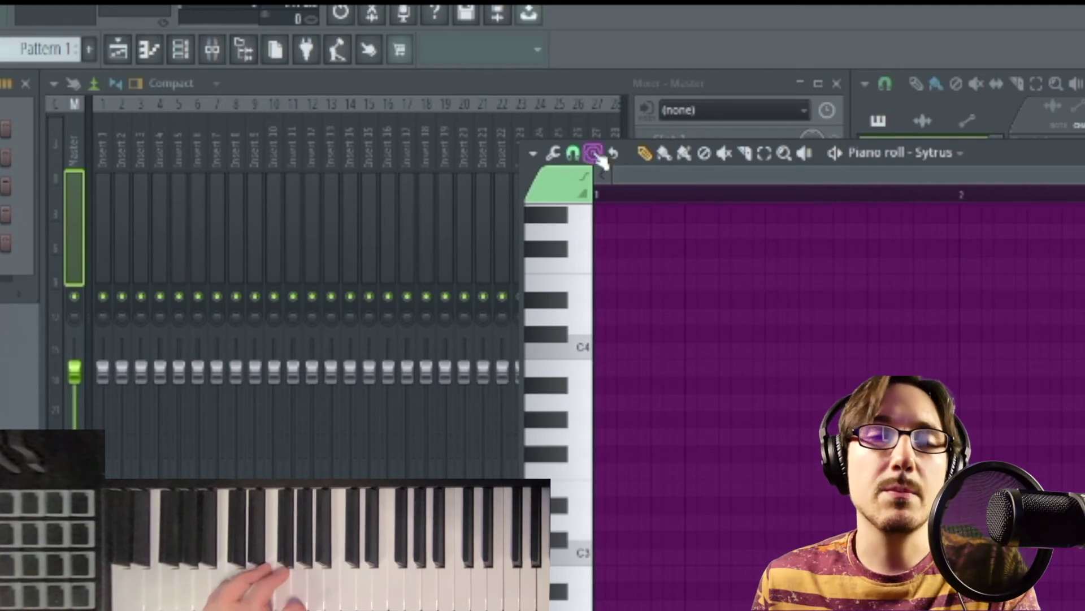
- Compare the piano roll's stamp list with the arpeggiator's chord list, moving the Sytrus window clear of the piano roll
{"action": "left_click", "coordinate": [595, 155]}
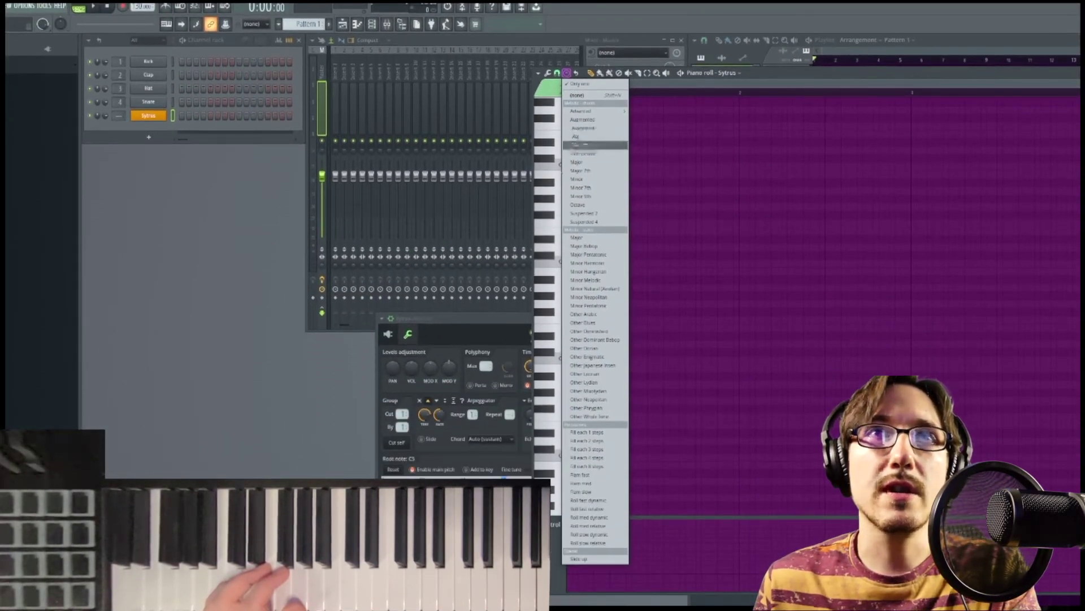
{"action": "left_click", "coordinate": [451, 345]}
{"action": "left_click_drag", "start_coordinate": [451, 327], "coordinate": [383, 300]}
{"action": "left_click", "coordinate": [421, 412]}
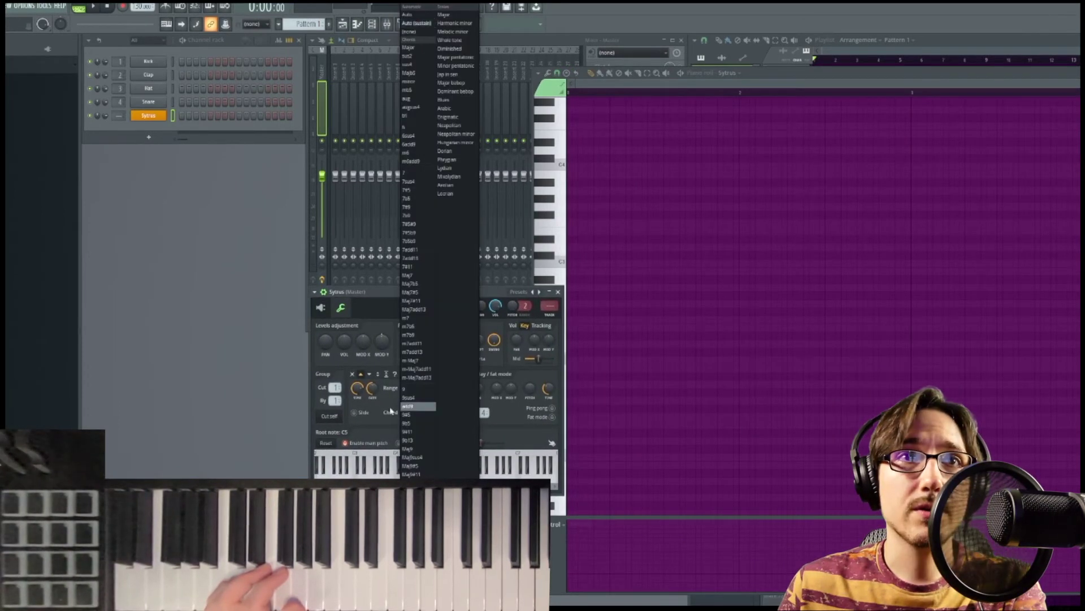
{"action": "left_click", "coordinate": [416, 407]}
{"action": "left_click", "coordinate": [416, 412]}
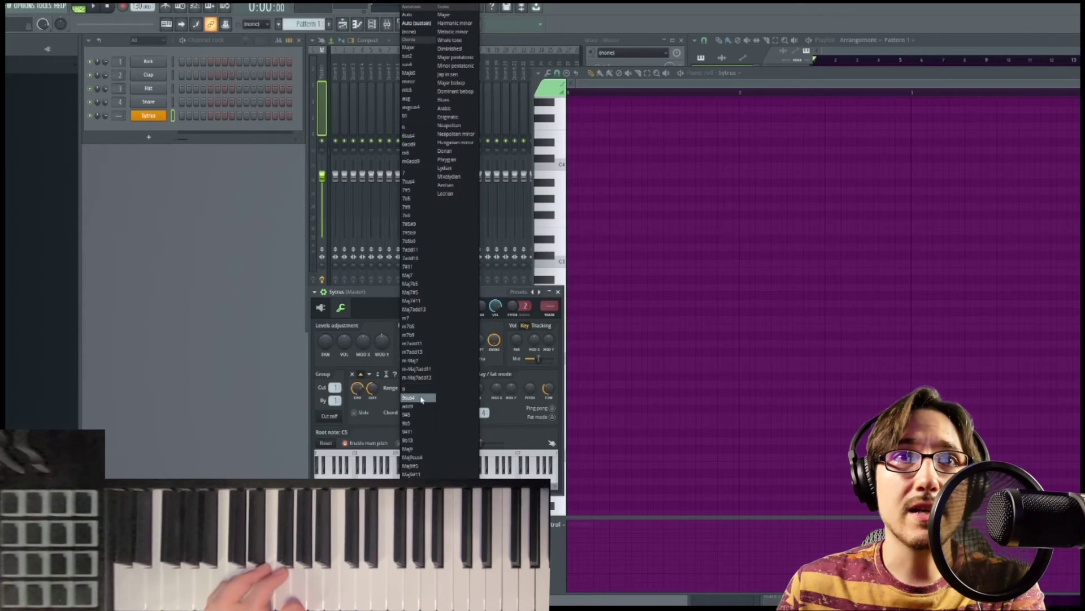
{"action": "left_click", "coordinate": [395, 400]}
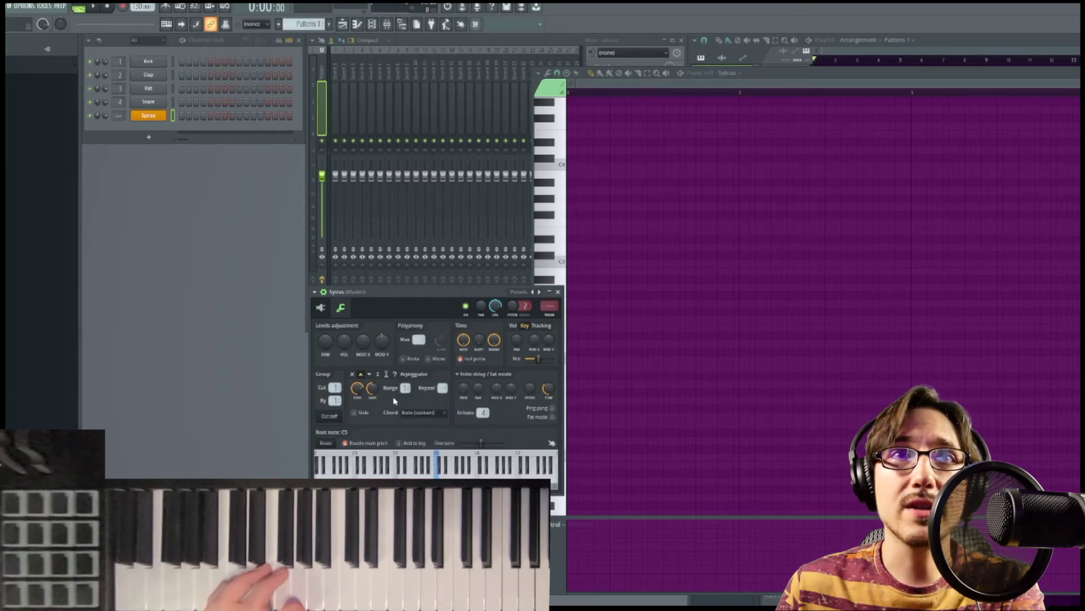
- Stamp an advanced four-note chord rooted on C3 at the start of the piano roll and lengthen it to one bar
{"action": "left_click", "coordinate": [567, 73]}
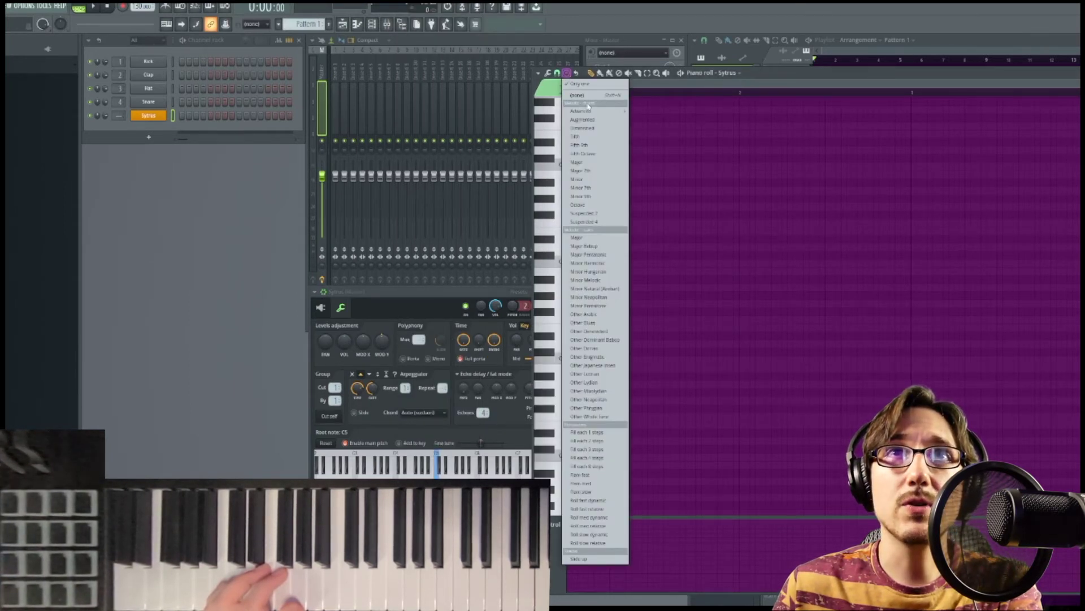
{"action": "mouse_move", "coordinate": [591, 113]}
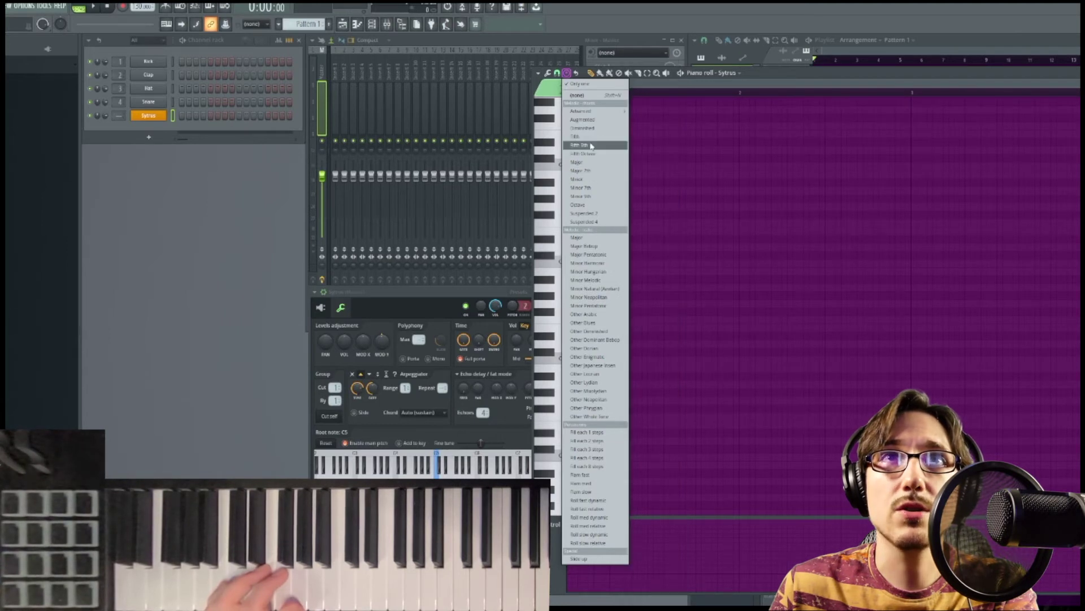
{"action": "left_click", "coordinate": [655, 116]}
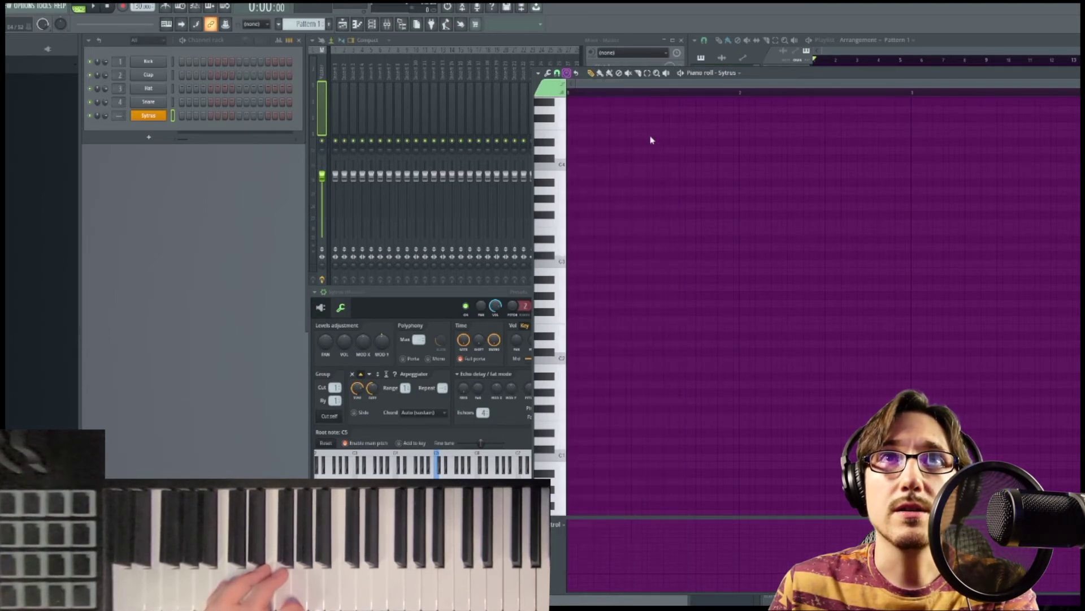
{"action": "left_click", "coordinate": [578, 266]}
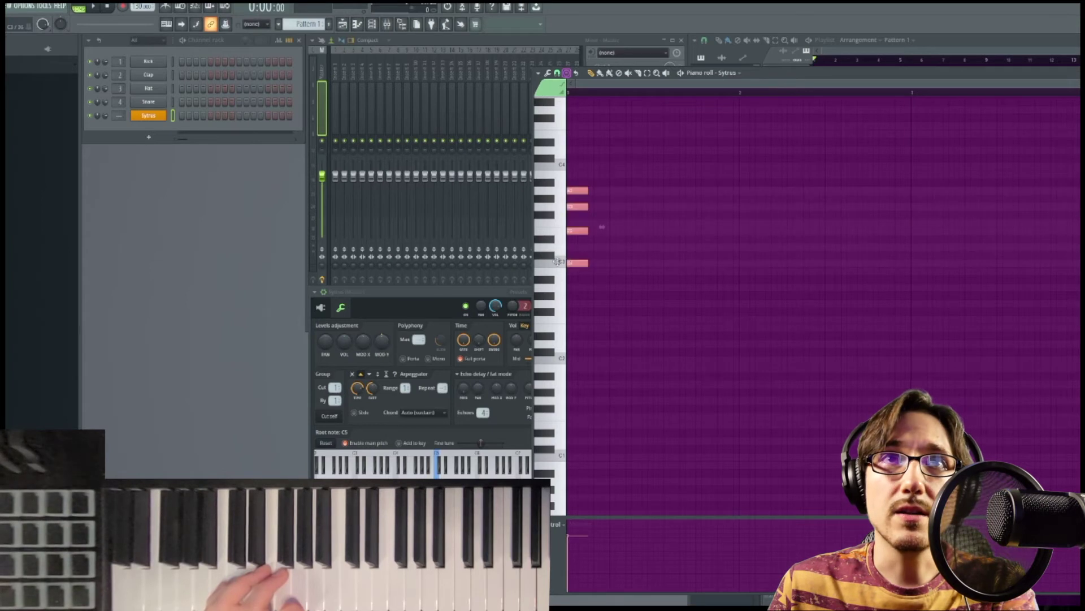
{"action": "left_click_drag", "start_coordinate": [588, 206], "coordinate": [738, 216]}
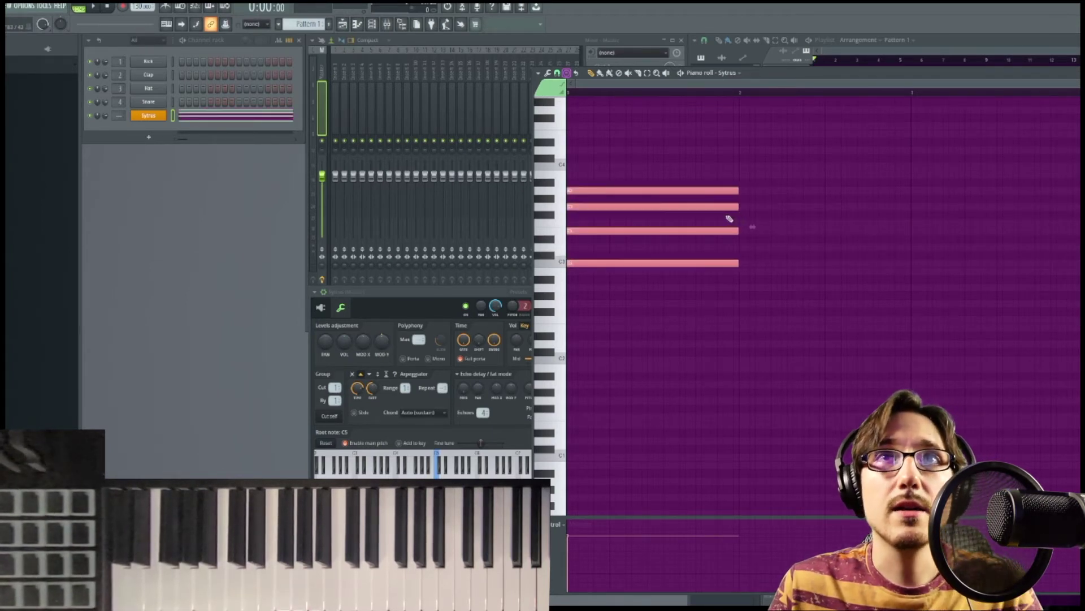
- Play back the stamped chord and transpose it by octaves until its root sits on C4
{"action": "key", "text": "space"}
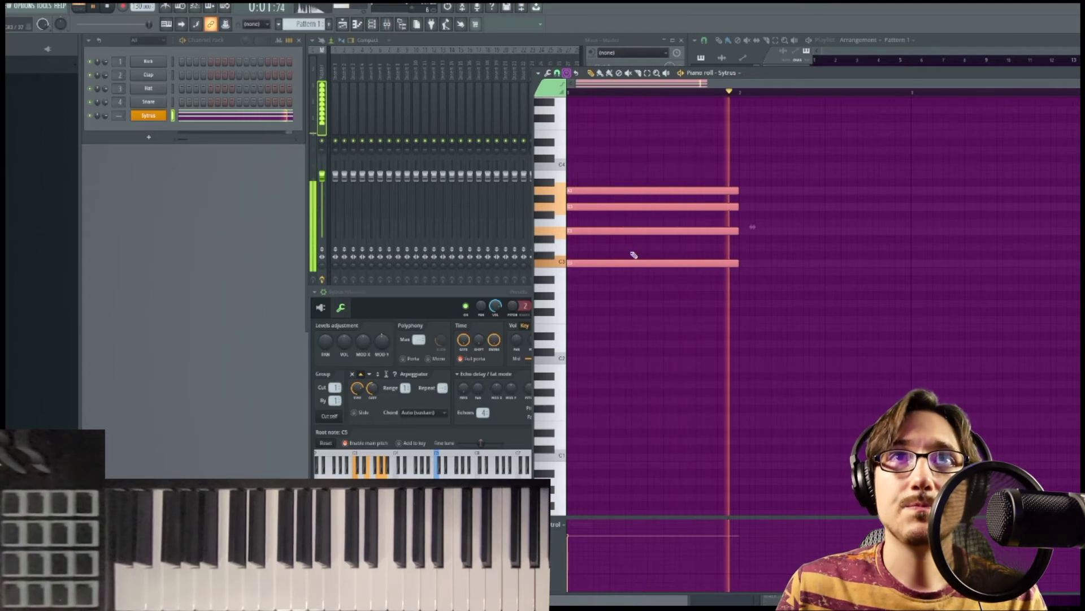
{"action": "key", "text": "space"}
{"action": "scroll", "coordinate": [634, 255], "scroll_direction": "down", "scroll_amount": 3}
{"action": "key", "text": "space"}
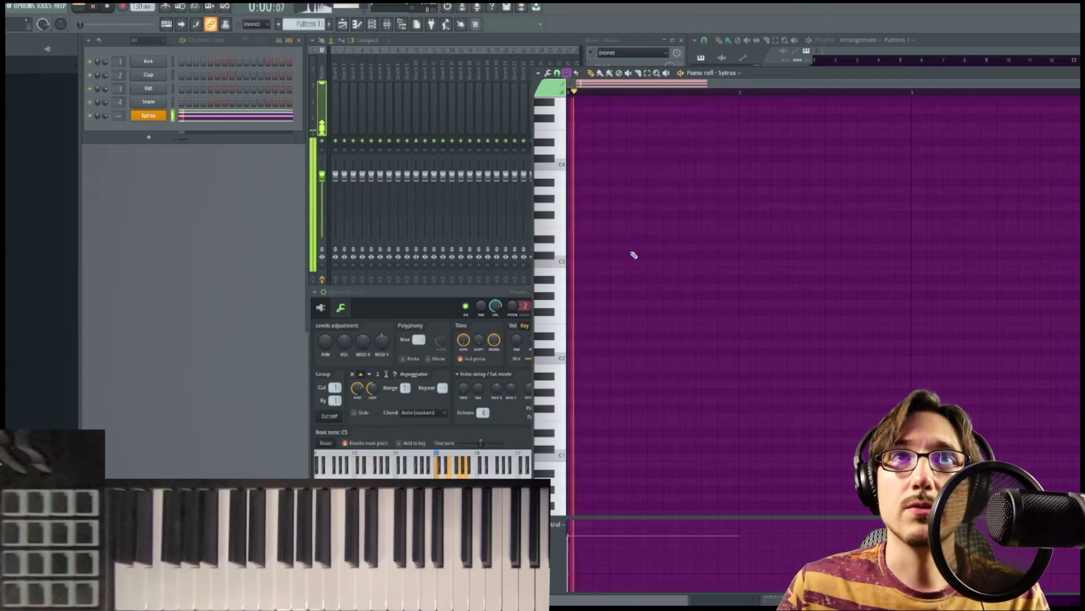
{"action": "scroll", "coordinate": [634, 255], "scroll_direction": "up", "scroll_amount": 6}
{"action": "scroll", "coordinate": [633, 255], "scroll_direction": "down", "scroll_amount": 3}
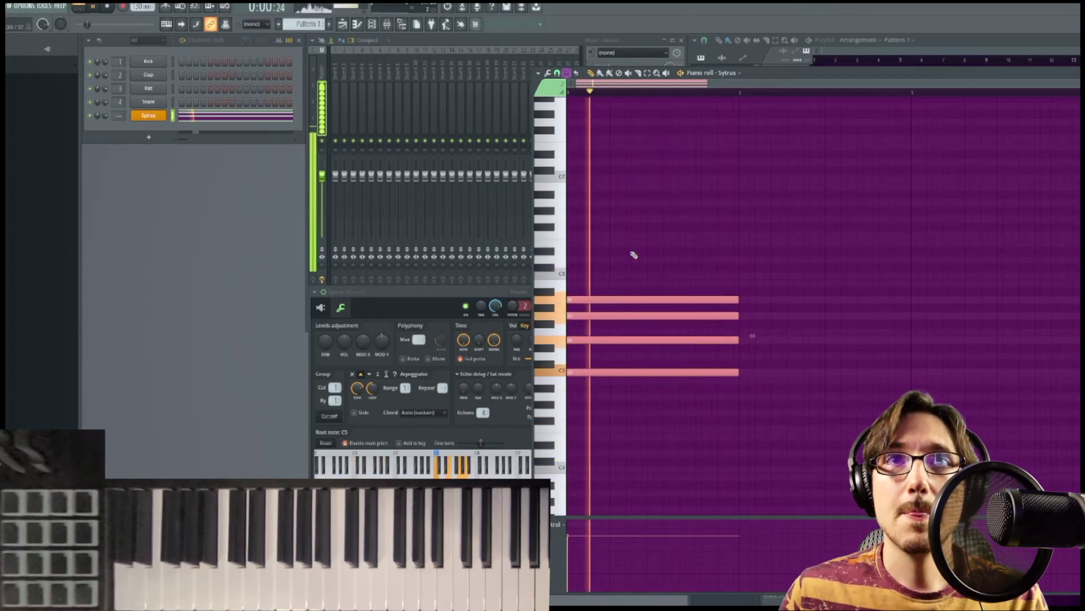
{"action": "scroll", "coordinate": [634, 254], "scroll_direction": "up", "scroll_amount": 3}
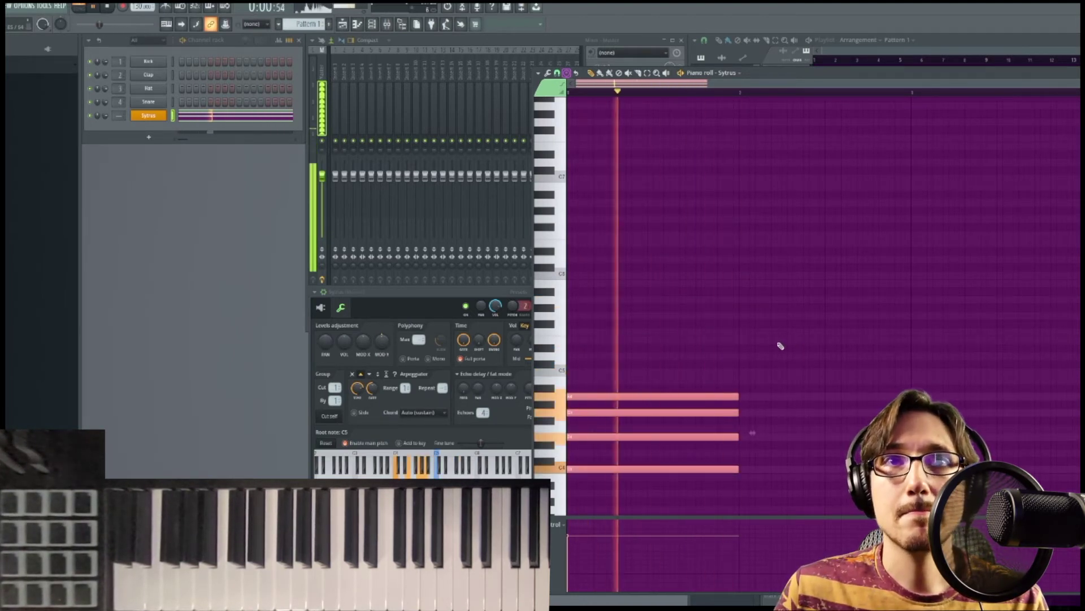
- Stop playback and deselect the four-note chord in the first bar, keeping all its notes in place
{"action": "key", "text": "space"}
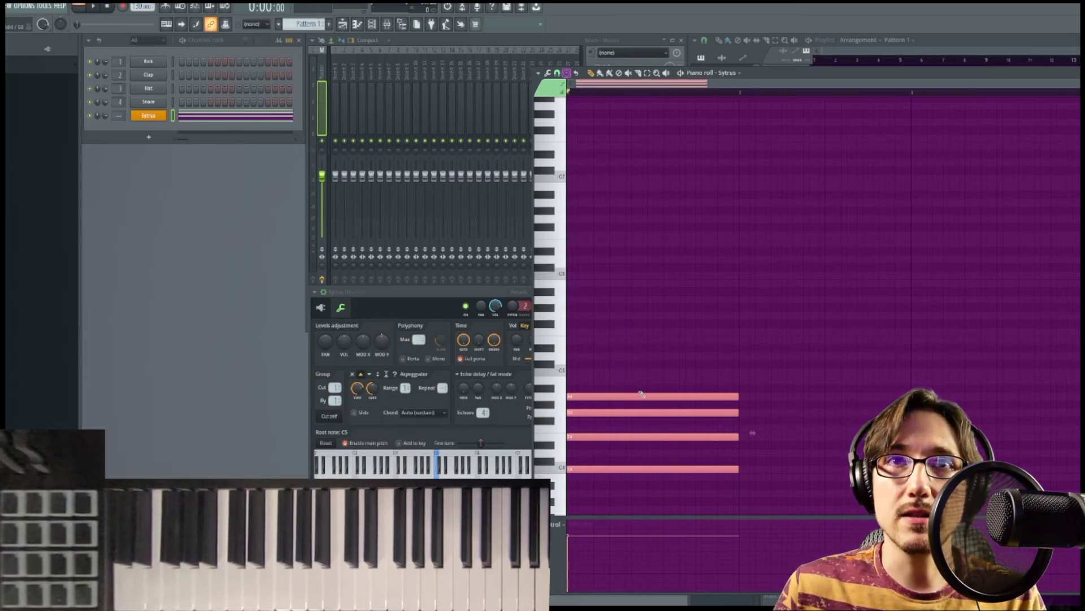
{"action": "key", "text": "Delete"}
{"action": "key", "text": "ctrl+z"}
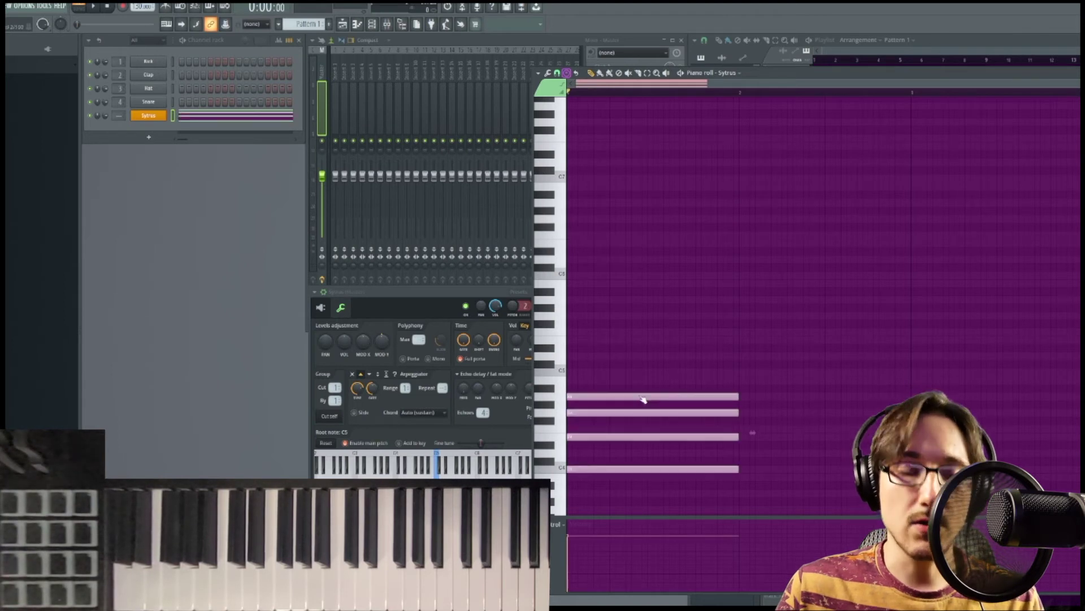
{"action": "key", "text": "ctrl+d"}
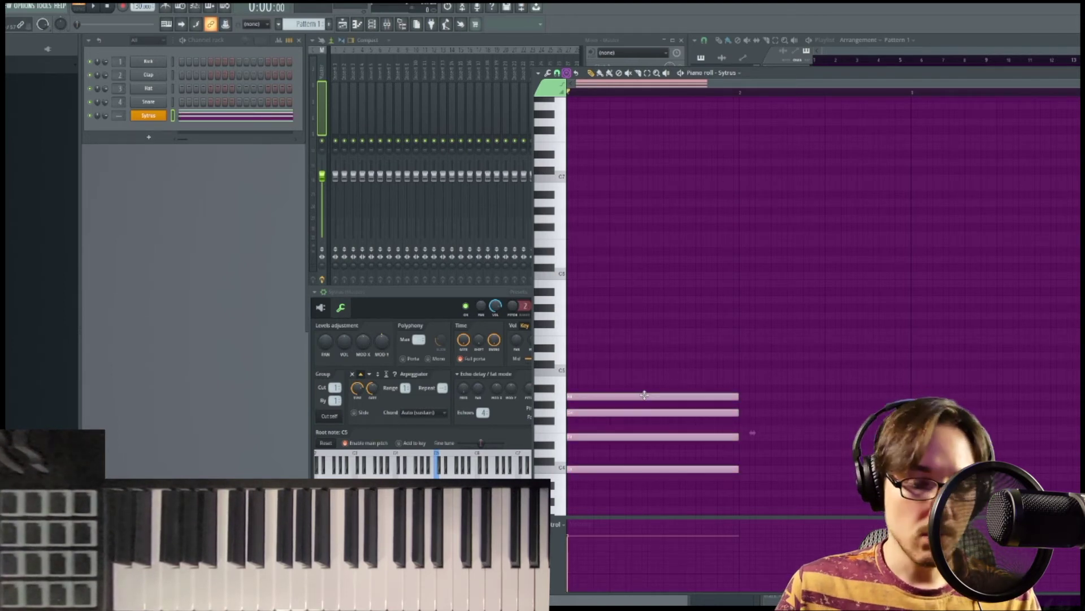
{"action": "left_click_drag", "start_coordinate": [642, 344], "coordinate": [700, 462]}
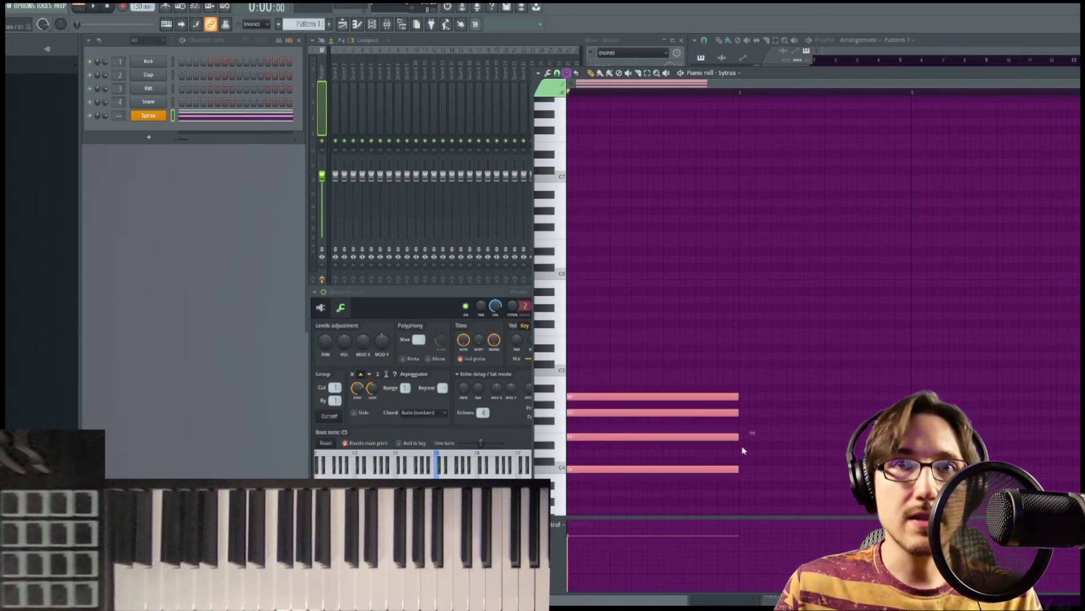
{"action": "left_click_drag", "start_coordinate": [659, 411], "coordinate": [588, 396]}
{"action": "left_click", "coordinate": [614, 381], "text": "ctrl"}
{"action": "left_click", "coordinate": [587, 396]}
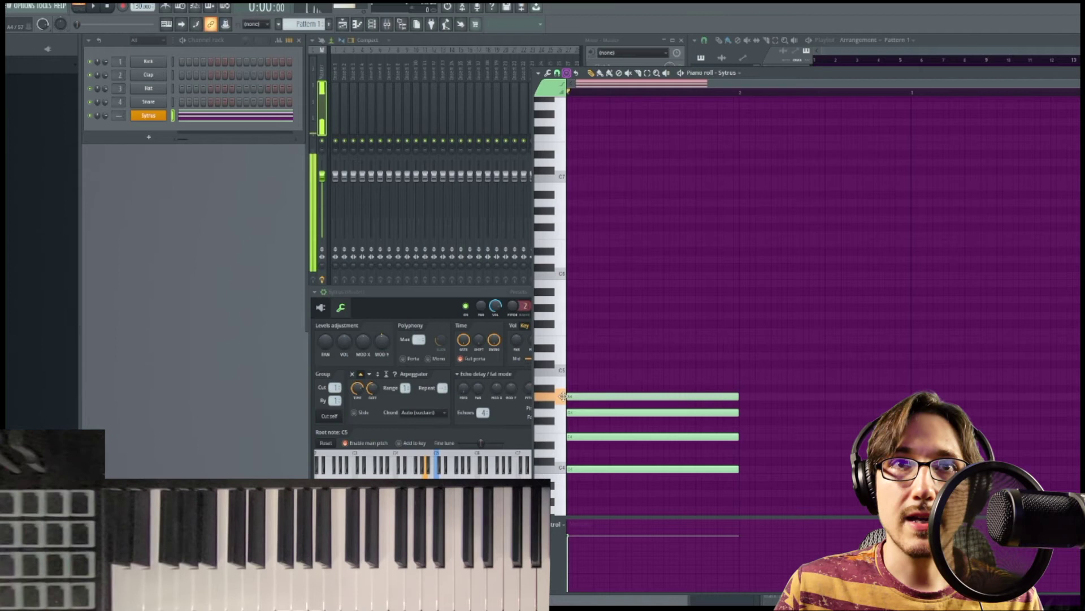
- Delete the G4 note from the first-bar chord and play back the remaining three notes
{"action": "right_click", "coordinate": [592, 413]}
{"action": "key", "text": "space"}
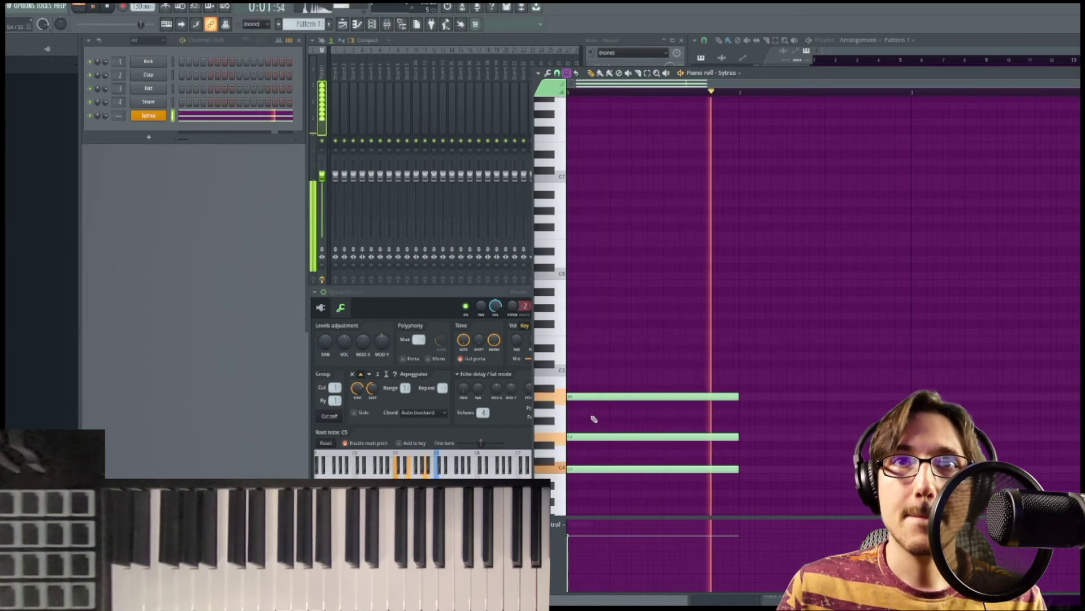
{"action": "key", "text": "space"}
{"action": "left_click", "coordinate": [553, 443]}
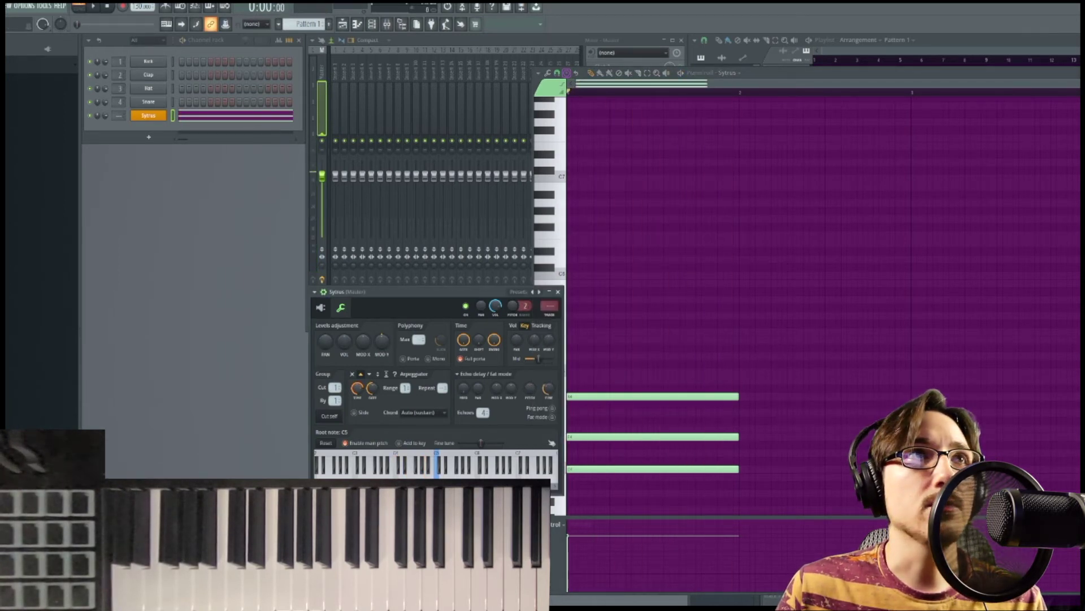
{"action": "key", "text": "space"}
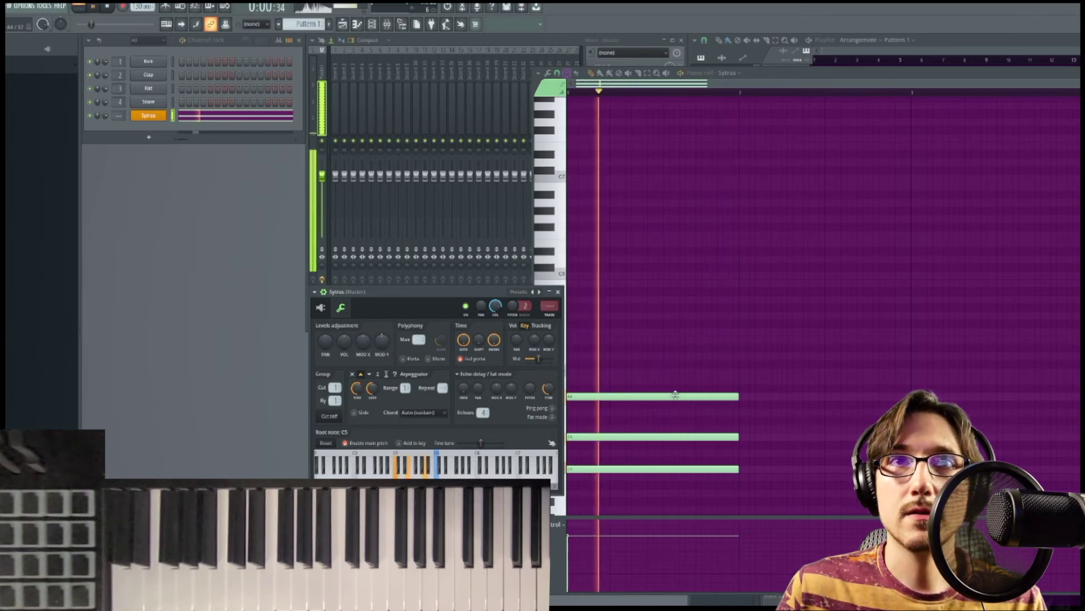
{"action": "key", "text": "space"}
- Add the one-bar G4 note back at the start of the first-bar chord and play it
{"action": "left_click", "coordinate": [592, 412]}
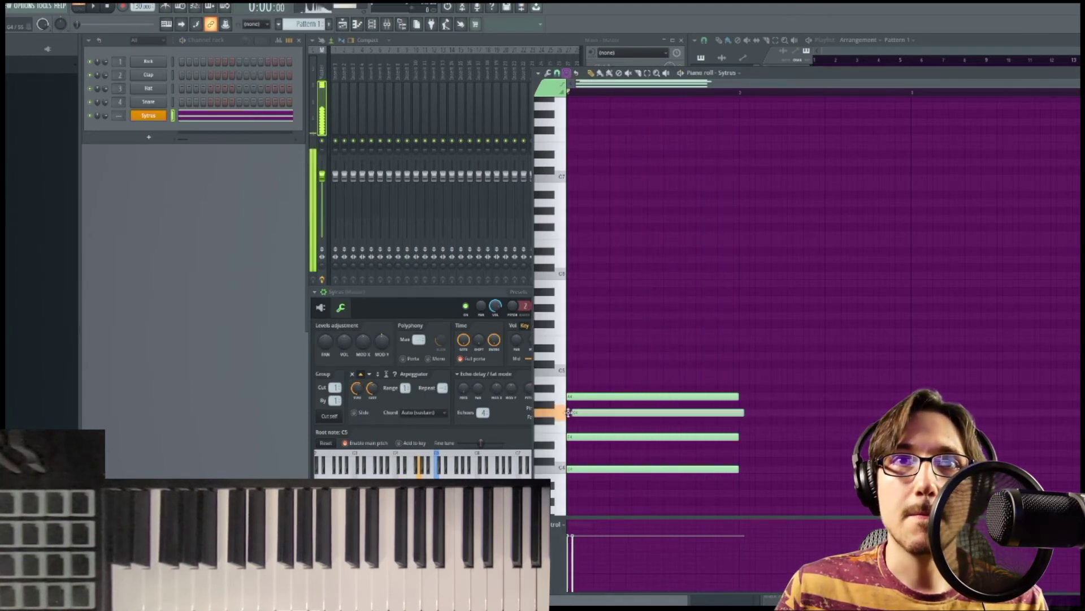
{"action": "key", "text": "space"}
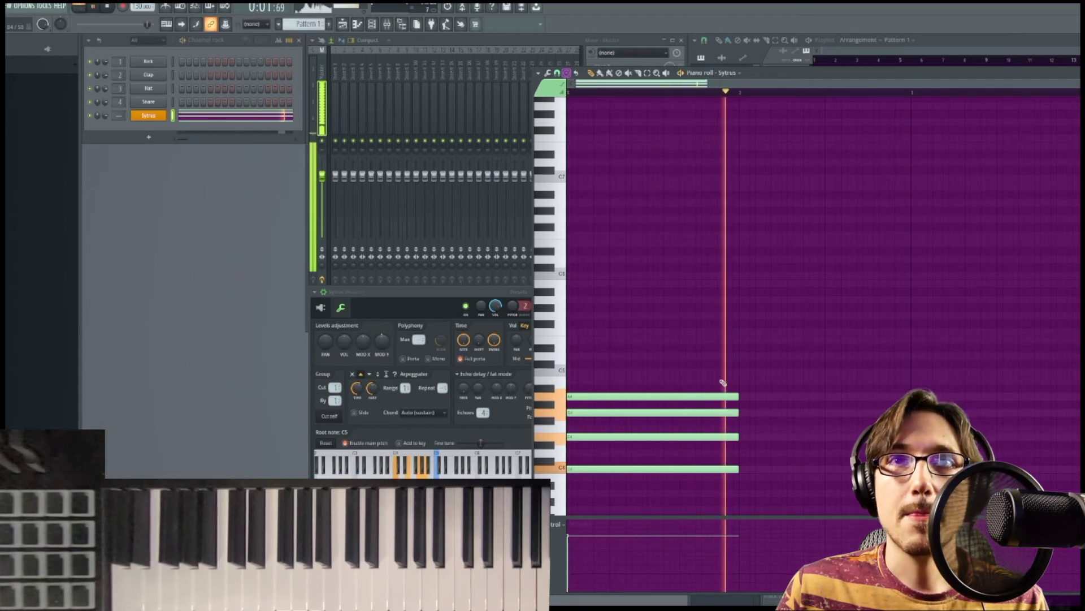
{"action": "key", "text": "space"}
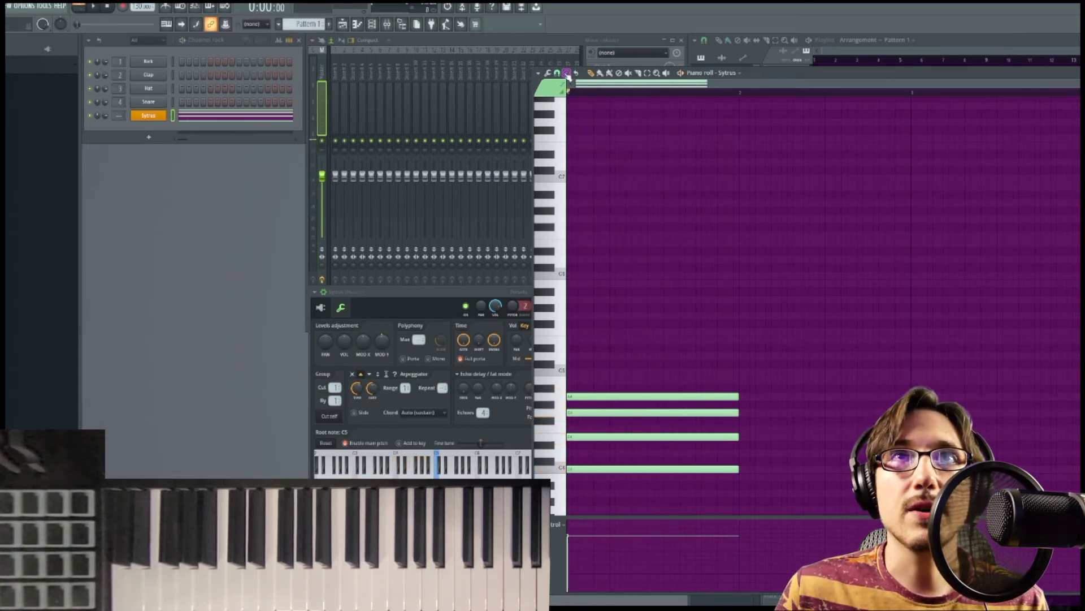
- Stamp the advanced 6add9 chord rooted on C4 in the second bar and play both chords
{"action": "left_click", "coordinate": [567, 73]}
{"action": "mouse_move", "coordinate": [593, 111]}
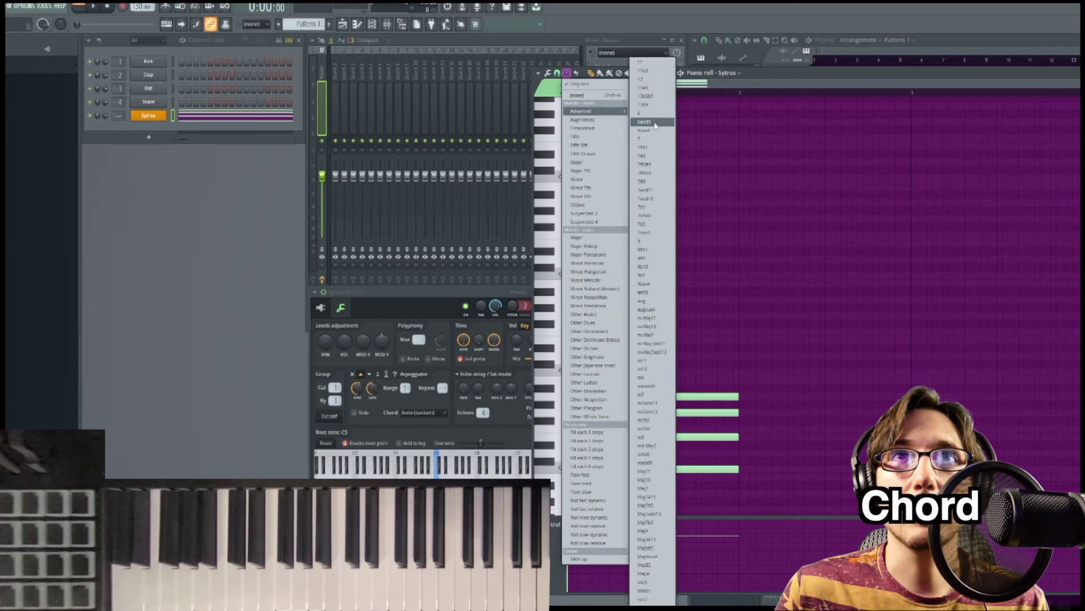
{"action": "left_click", "coordinate": [663, 123]}
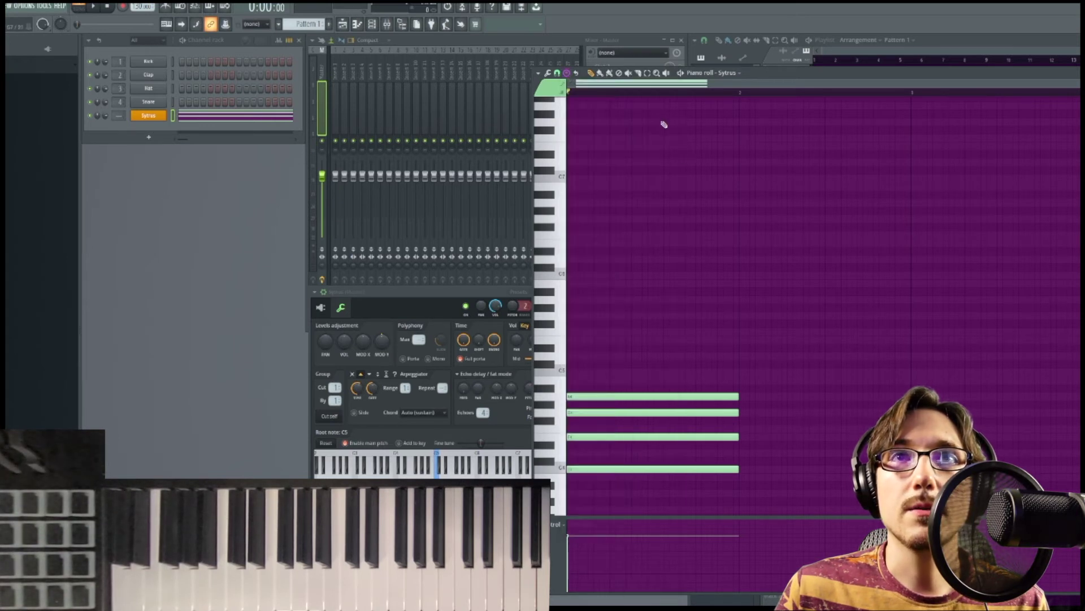
{"action": "left_click", "coordinate": [756, 470]}
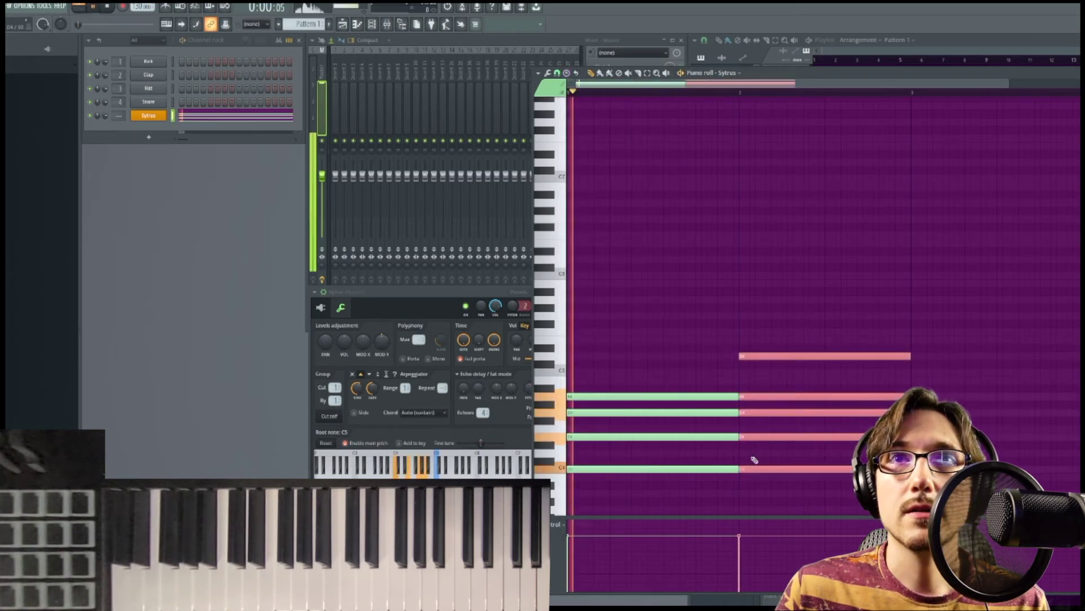
{"action": "key", "text": "space"}
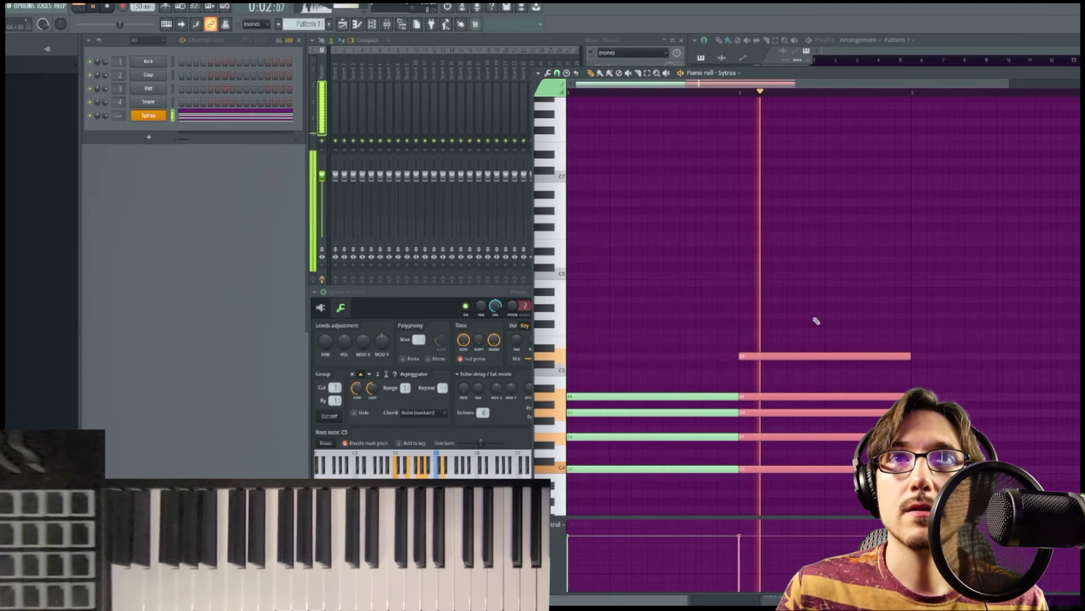
- Move the playhead between the two chords on the piano roll timeline, ending inside the first bar
{"action": "left_click", "coordinate": [728, 93]}
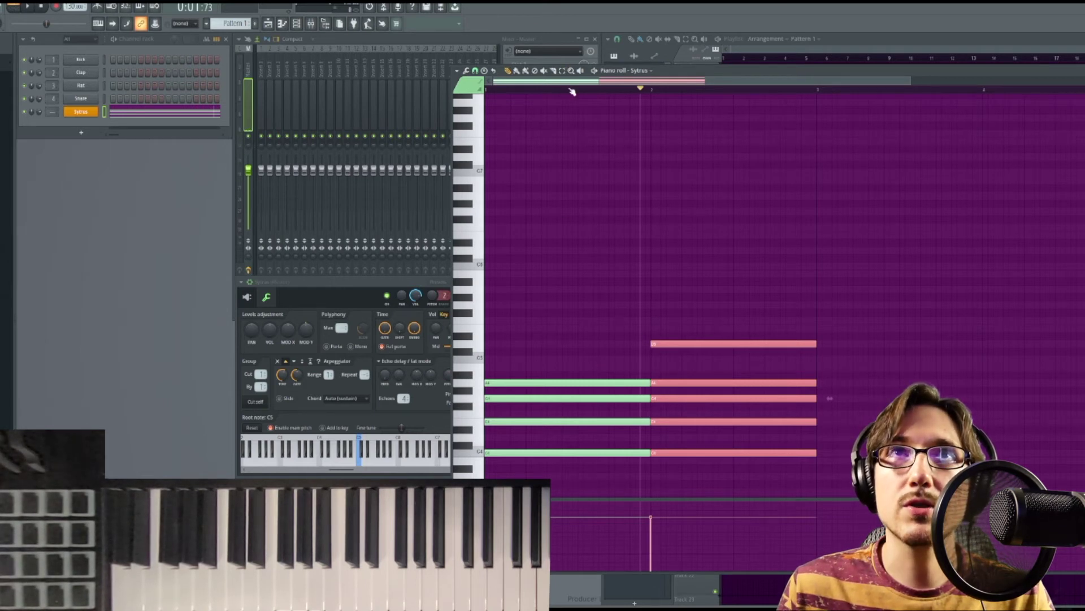
{"action": "left_click_drag", "start_coordinate": [572, 91], "coordinate": [715, 101]}
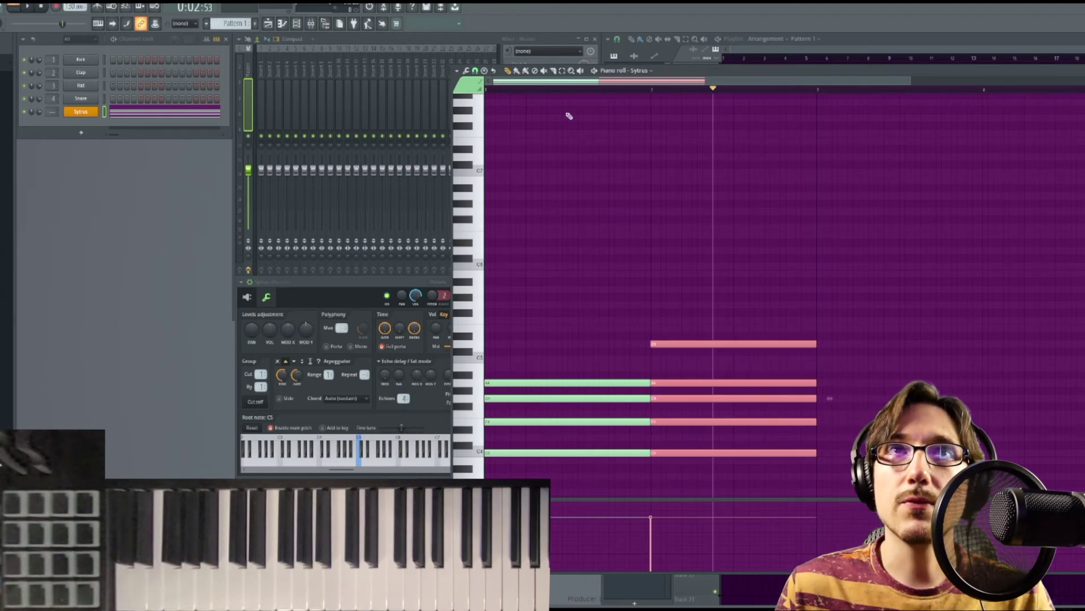
{"action": "left_click_drag", "start_coordinate": [560, 92], "coordinate": [529, 92]}
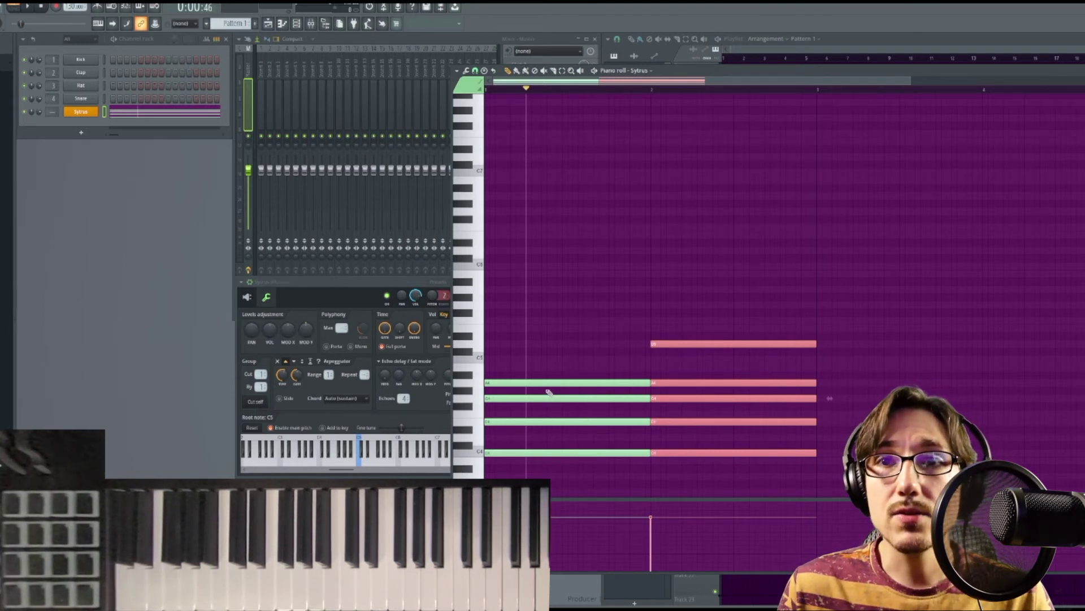
- Select the first bar on the timeline for looped playback, play it, and extend the selection across both bars
{"action": "double_click", "coordinate": [646, 90]}
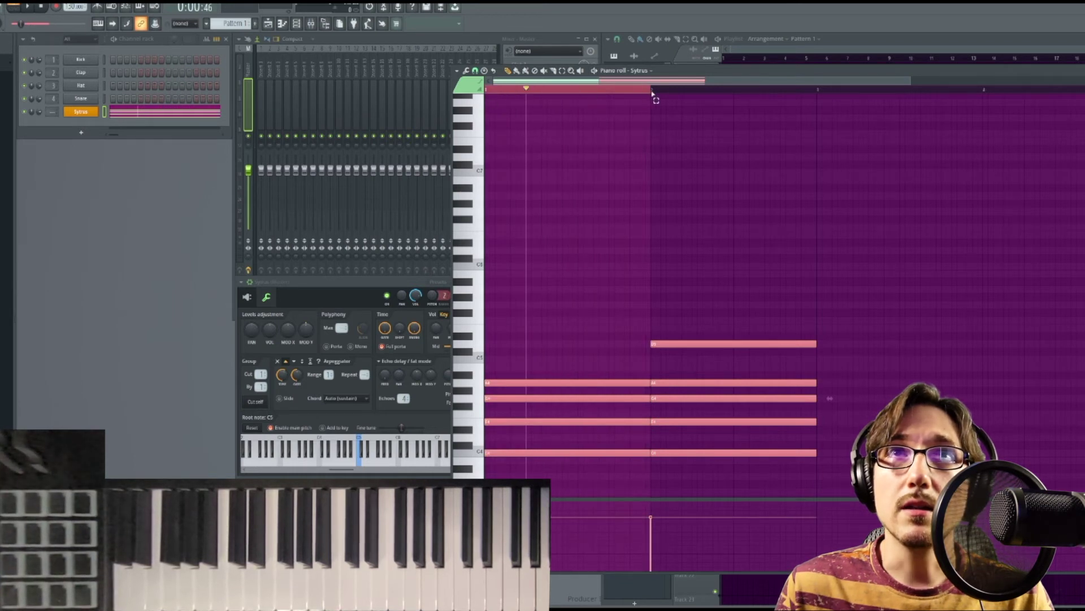
{"action": "key", "text": "space"}
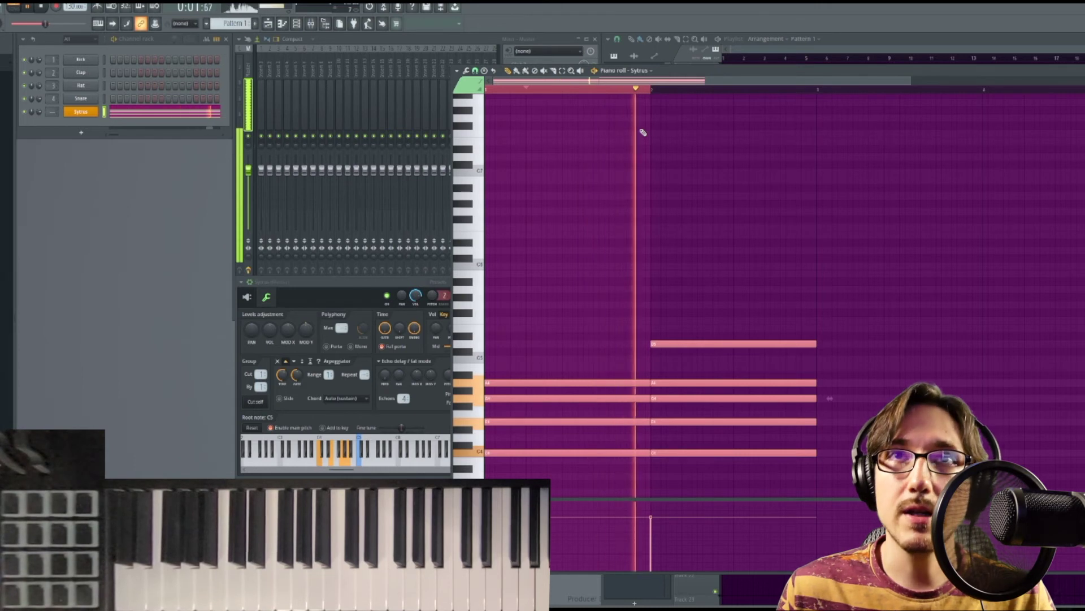
{"action": "left_click_drag", "start_coordinate": [657, 91], "coordinate": [823, 93]}
{"action": "left_click", "coordinate": [596, 322], "text": "ctrl"}
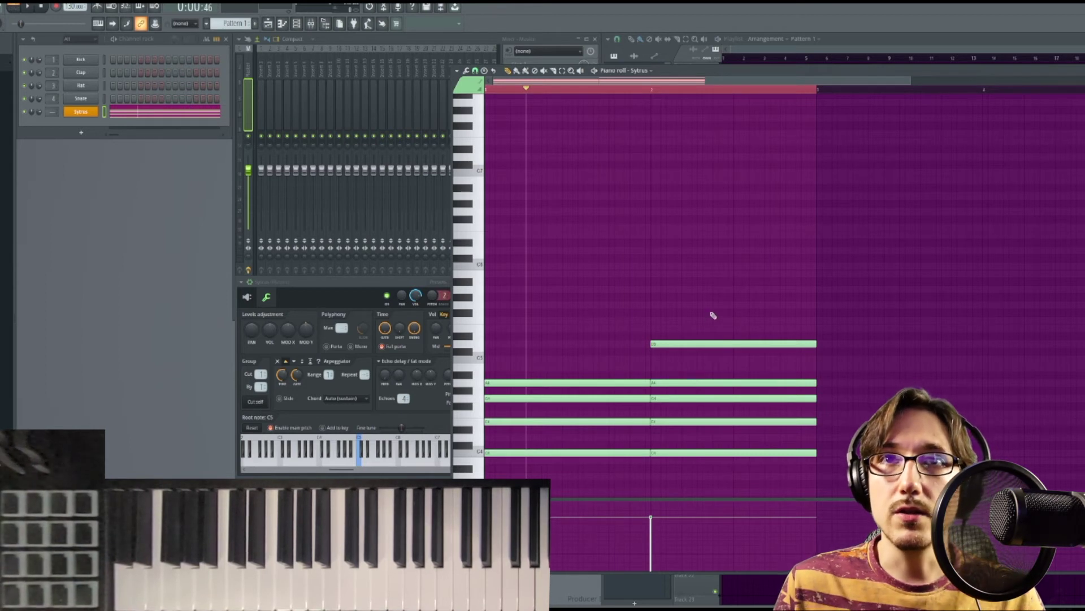
- Delete the C4 root note from the second-bar chord and play back the pattern
{"action": "left_click_drag", "start_coordinate": [713, 315], "coordinate": [763, 478]}
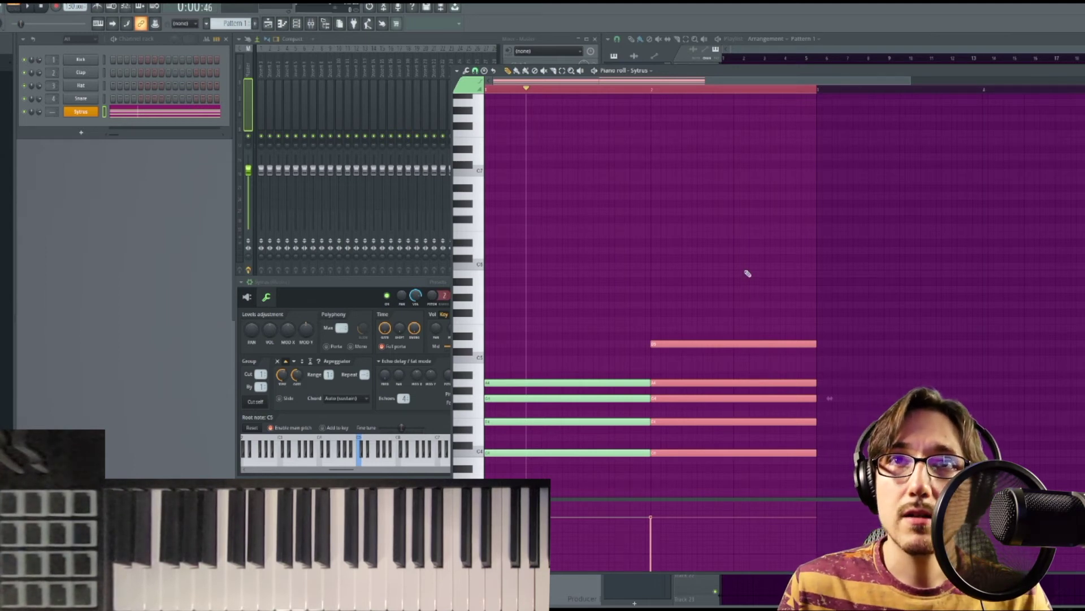
{"action": "key", "text": "ctrl+d"}
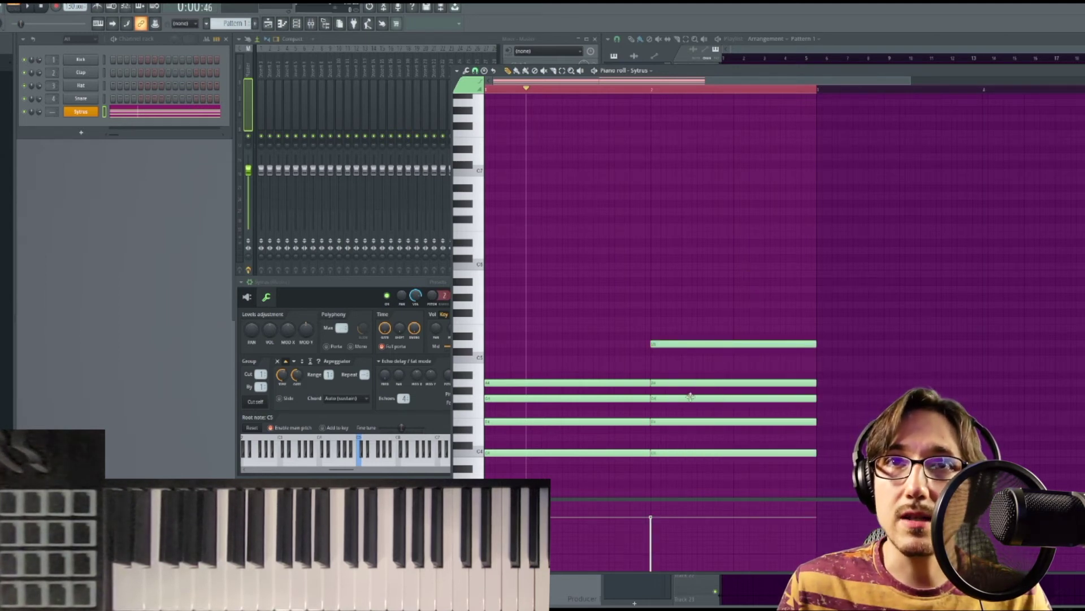
{"action": "right_click", "coordinate": [682, 452]}
{"action": "key", "text": "space"}
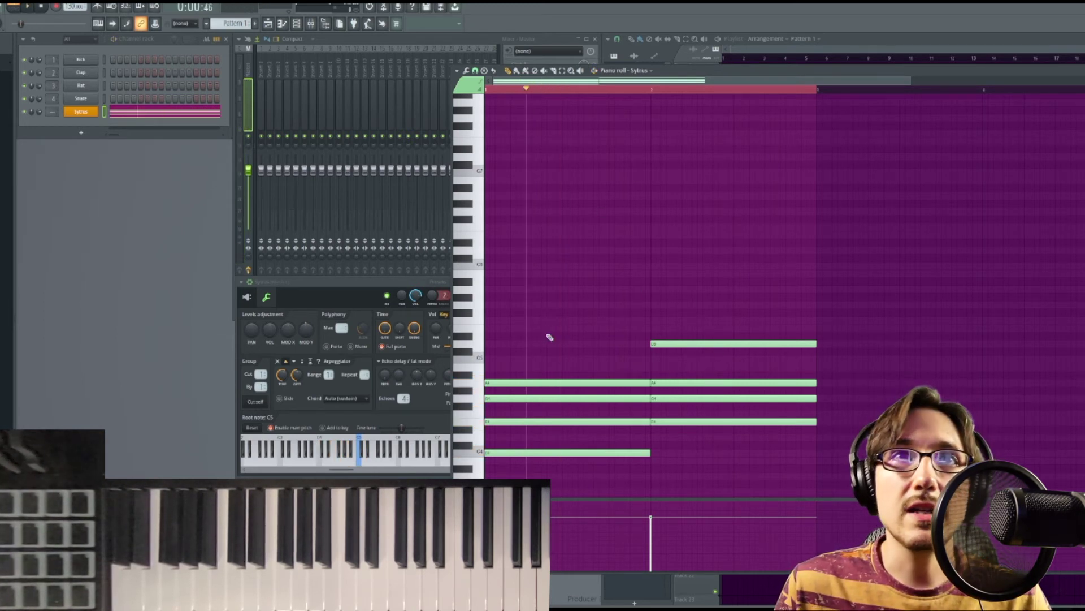
- Bring the Sytrus settings forward and examine the arpeggiator's list of chords and scales
{"action": "left_click", "coordinate": [380, 283]}
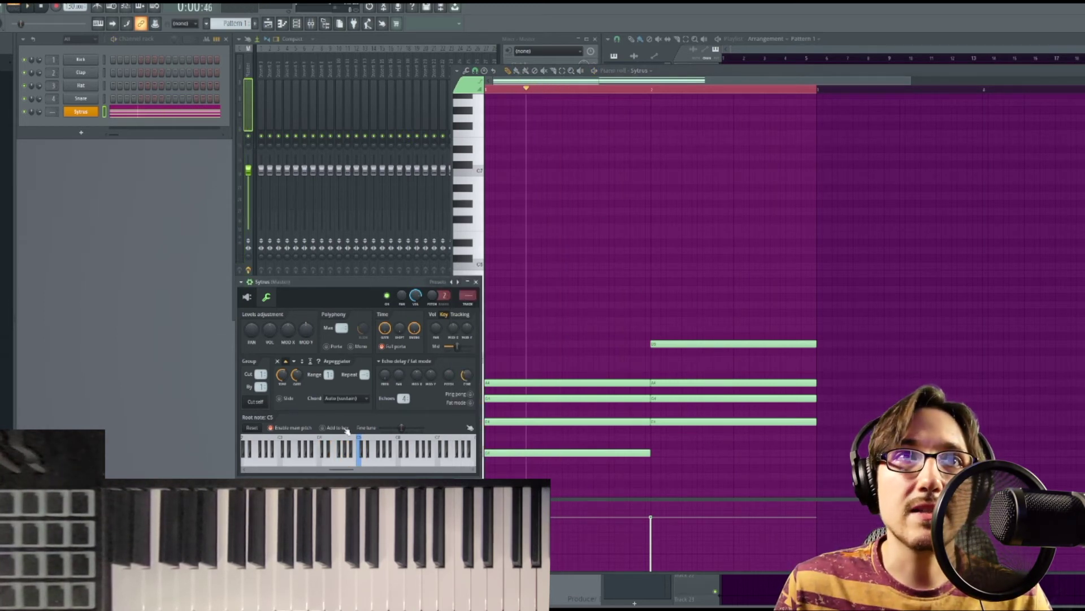
{"action": "left_click", "coordinate": [343, 398]}
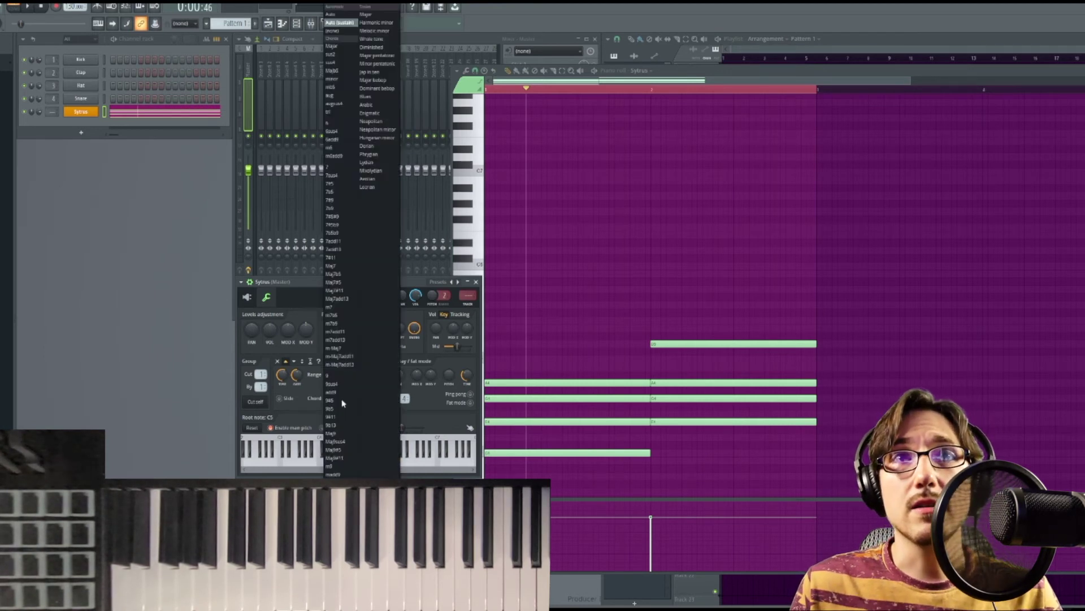
{"action": "left_click", "coordinate": [340, 399]}
{"action": "left_click", "coordinate": [339, 400]}
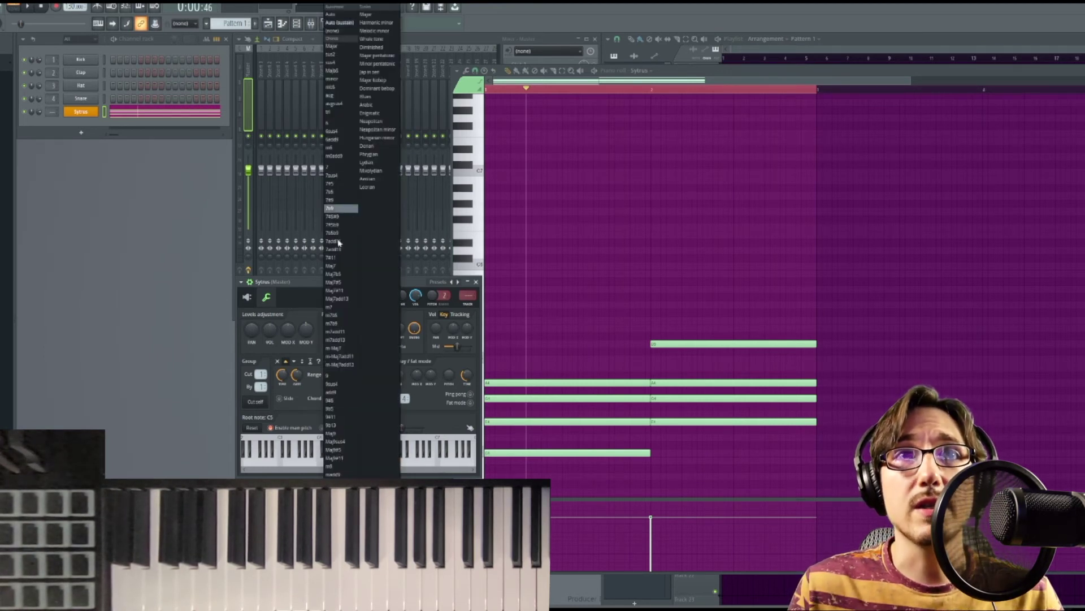
{"action": "left_click", "coordinate": [311, 402]}
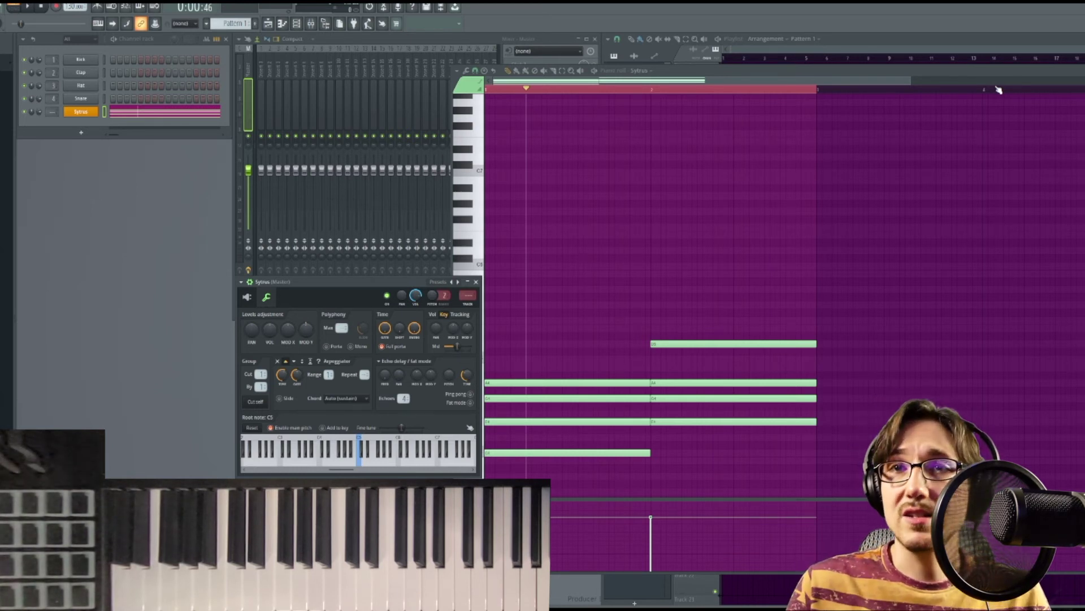
- Clear the timeline selection and delete all chord notes from the piano roll
{"action": "left_click", "coordinate": [677, 90]}
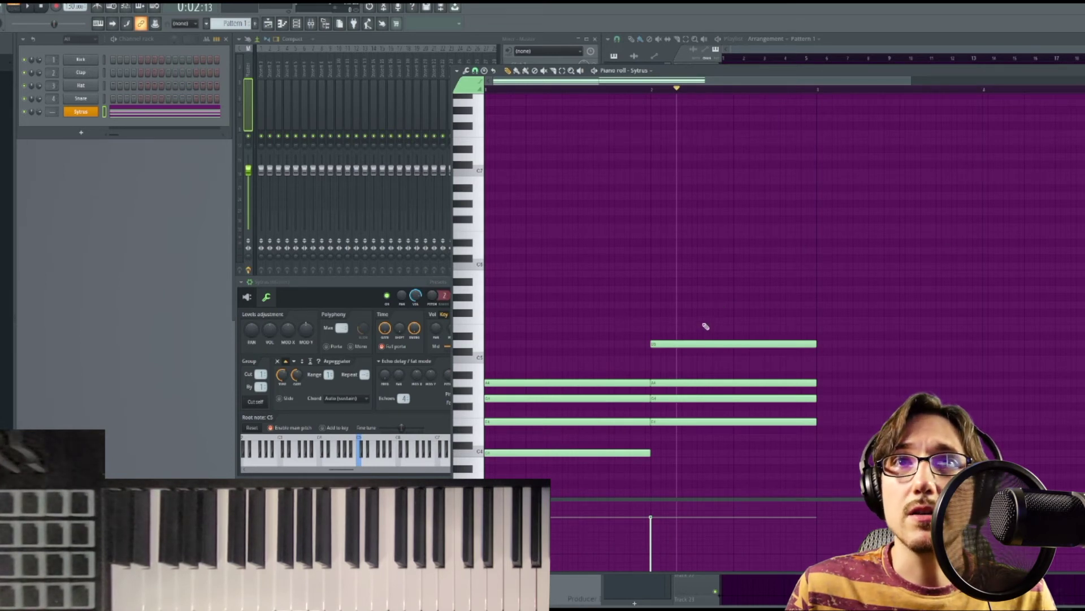
{"action": "right_click", "coordinate": [688, 344]}
{"action": "right_click", "coordinate": [633, 399]}
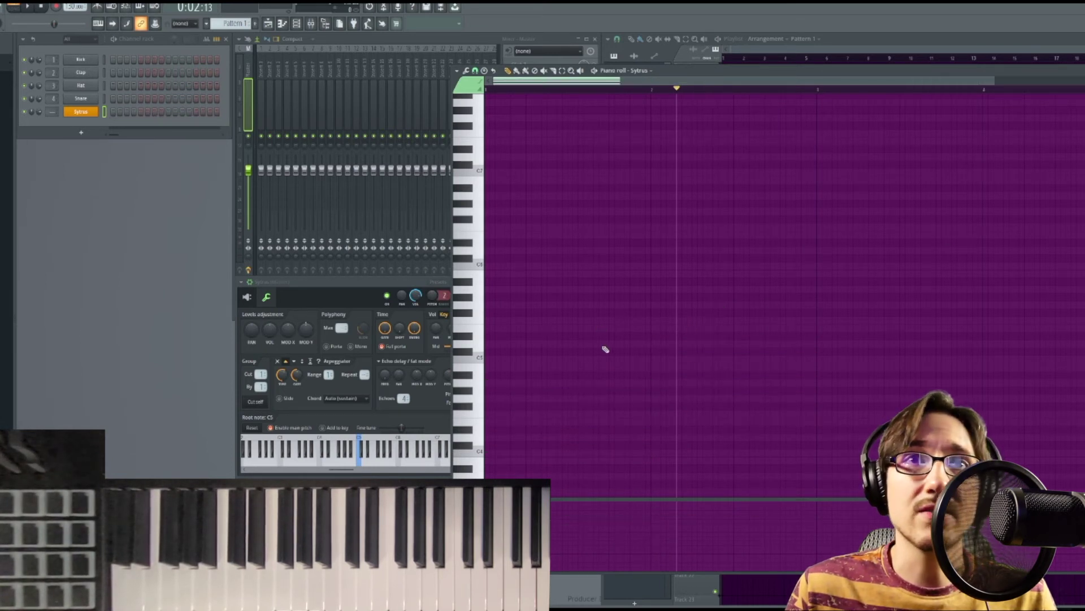
- Draw consecutive single notes from the first bar: one-bar C5, one-bar D5 and two-bar F5
{"action": "left_click", "coordinate": [516, 358]}
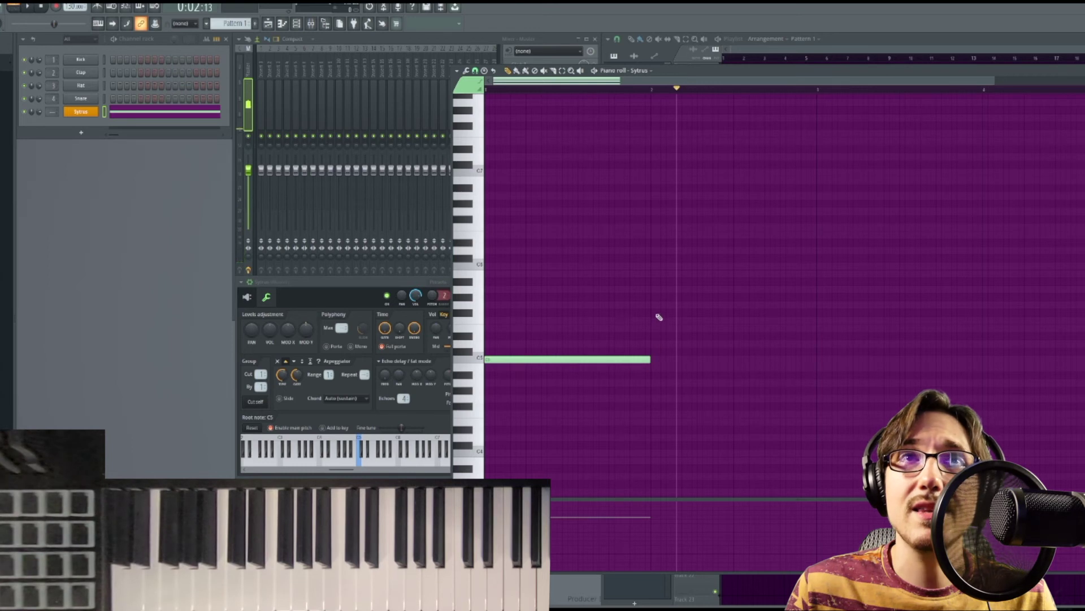
{"action": "left_click", "coordinate": [762, 344]}
{"action": "left_click", "coordinate": [820, 321]}
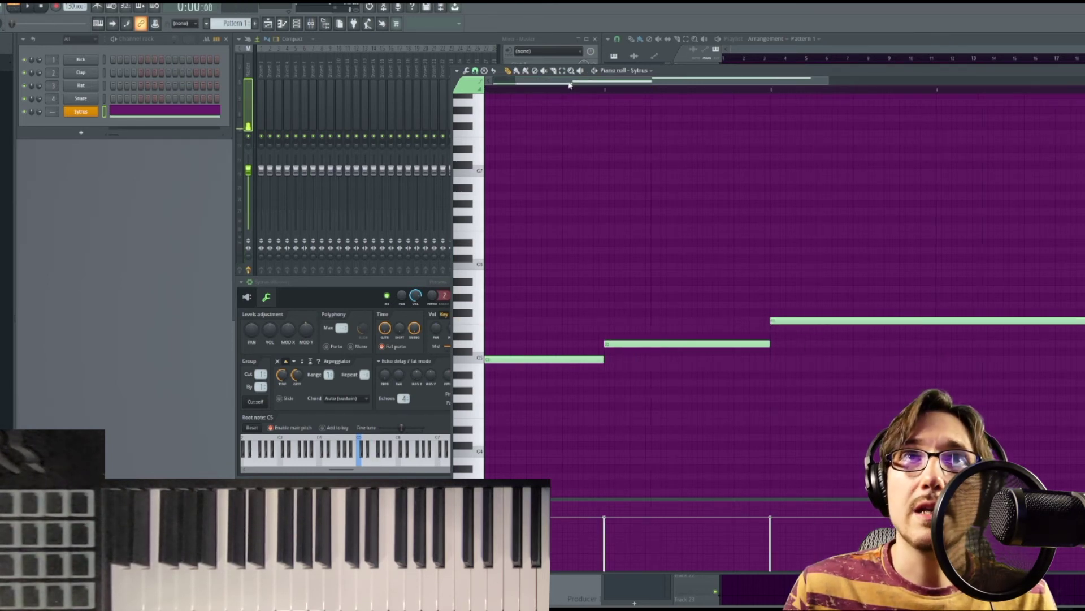
{"action": "left_click_drag", "start_coordinate": [568, 84], "coordinate": [437, 86]}
- Move the Sytrus window clear of the piano roll and play the single notes through the arpeggiator
{"action": "left_click_drag", "start_coordinate": [367, 281], "coordinate": [334, 250]}
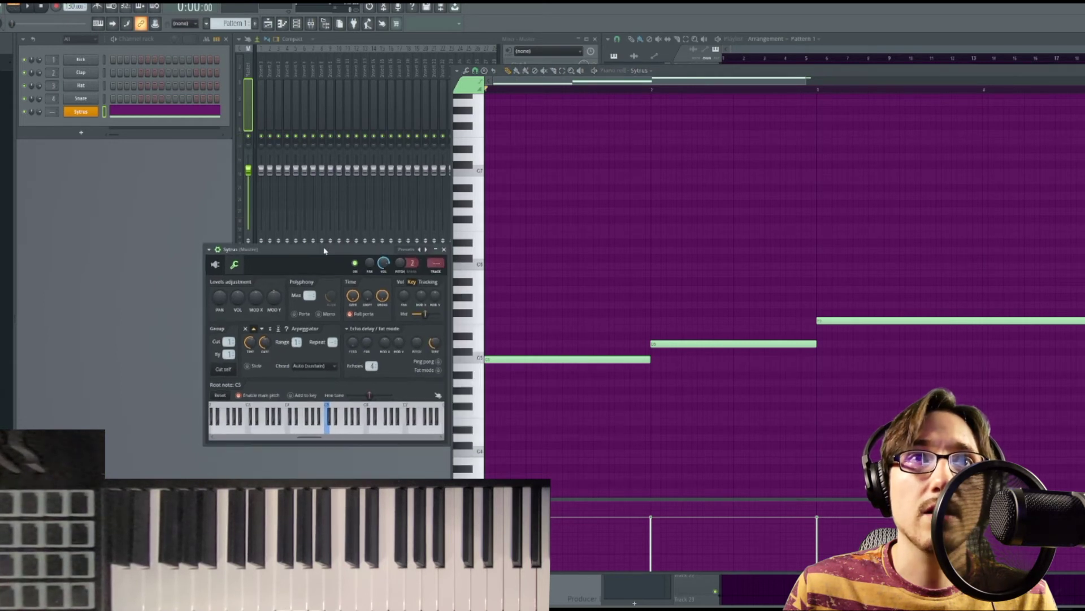
{"action": "key", "text": "space"}
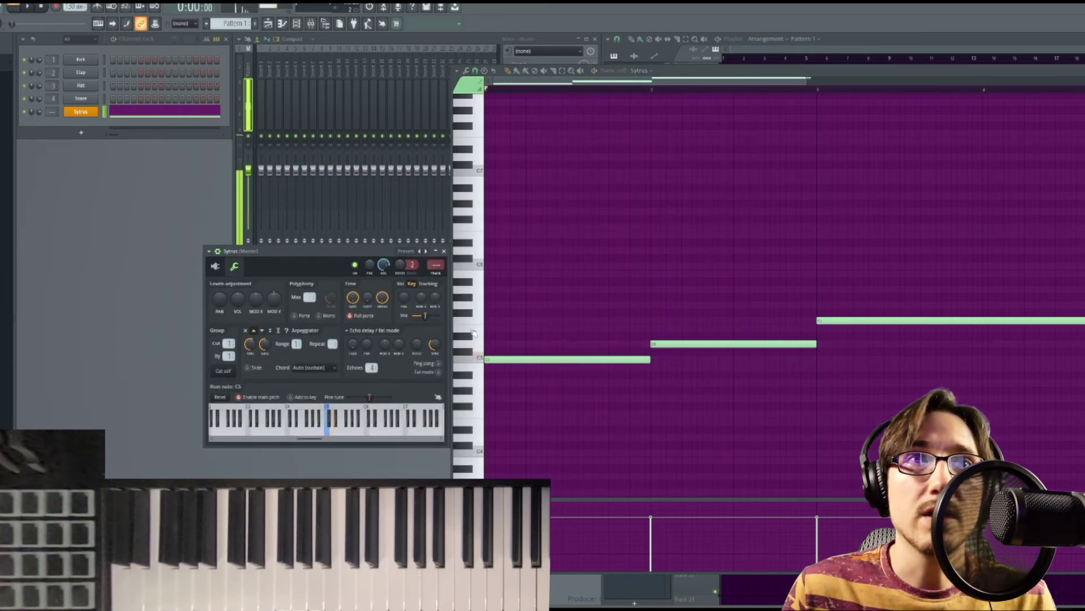
{"action": "key", "text": "space"}
- Set the Sytrus arpeggiator chord to Major and play the single notes through it
{"action": "left_click", "coordinate": [315, 368]}
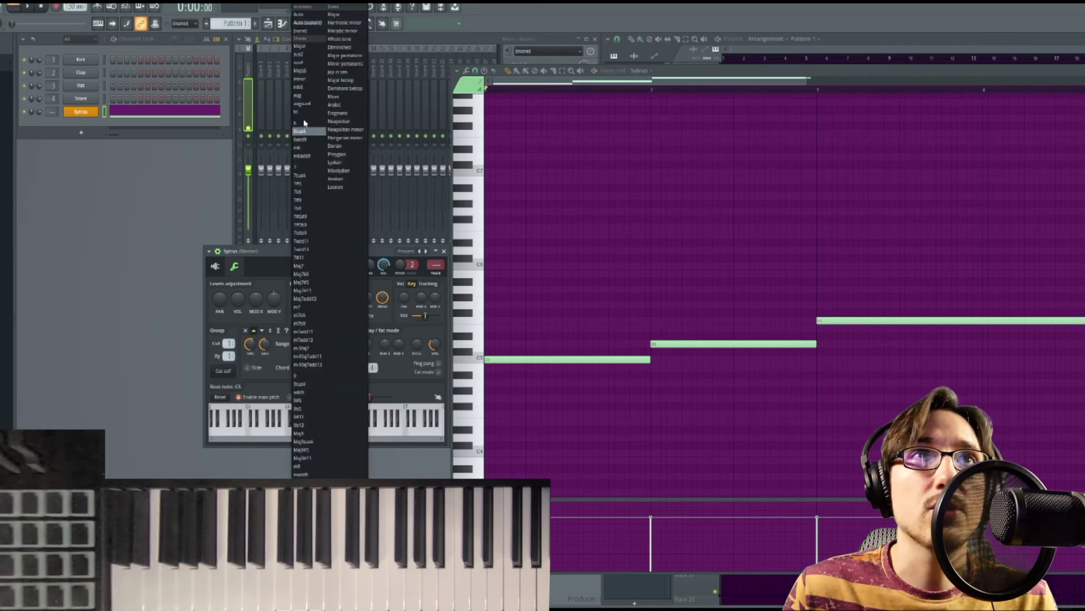
{"action": "left_click", "coordinate": [300, 47]}
{"action": "key", "text": "space"}
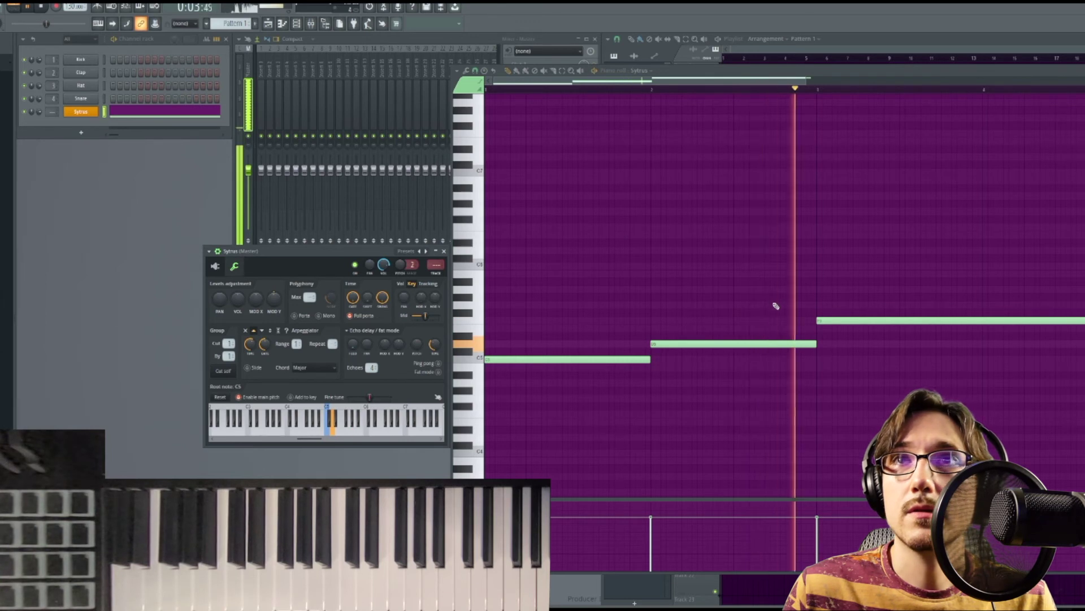
{"action": "key", "text": "space"}
- Close the piano roll so the playlist is exposed
{"action": "scroll", "coordinate": [870, 365], "scroll_direction": "down", "scroll_amount": 3}
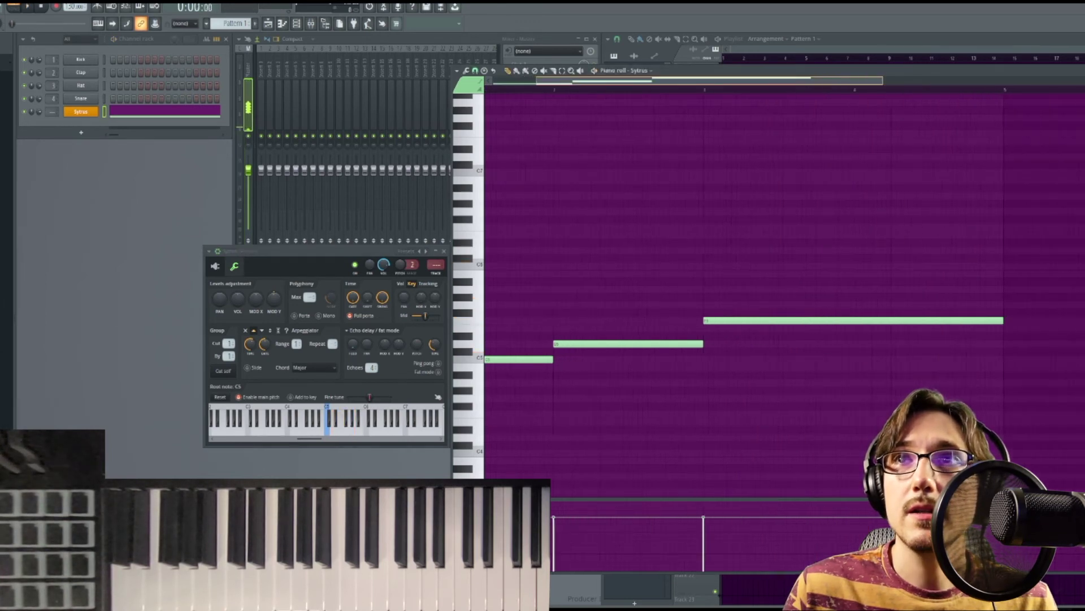
{"action": "left_click", "coordinate": [505, 90]}
{"action": "left_click_drag", "start_coordinate": [506, 91], "coordinate": [485, 90]}
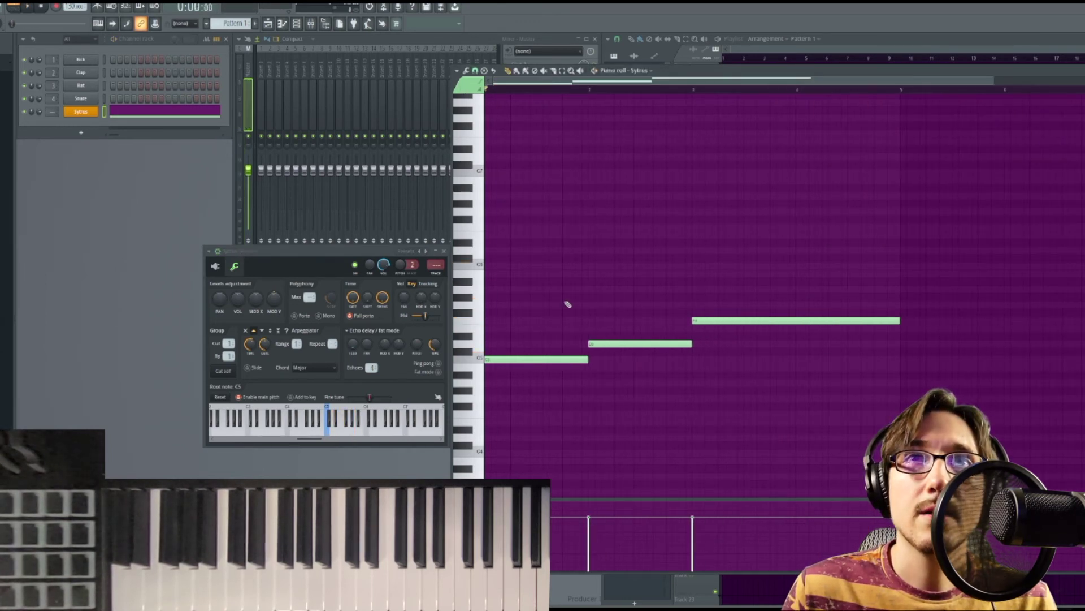
{"action": "left_click", "coordinate": [479, 349]}
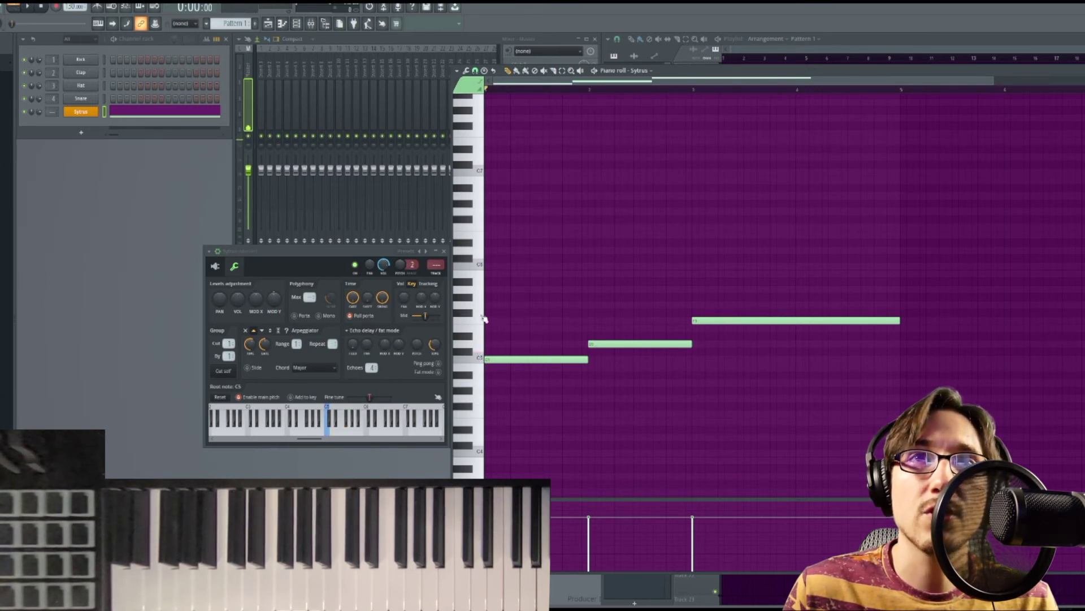
{"action": "left_click", "coordinate": [1084, 71]}
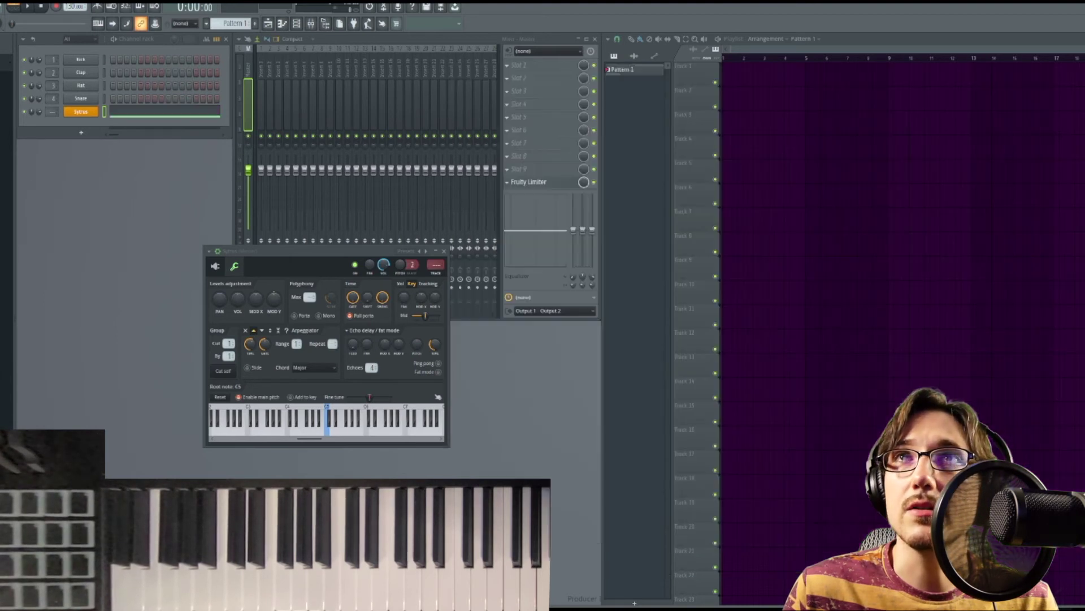
- Create an automation clip for the Sytrus arpeggiator chord setting and extend it to four bars in the playlist
{"action": "right_click", "coordinate": [308, 371]}
{"action": "left_click", "coordinate": [282, 381]}
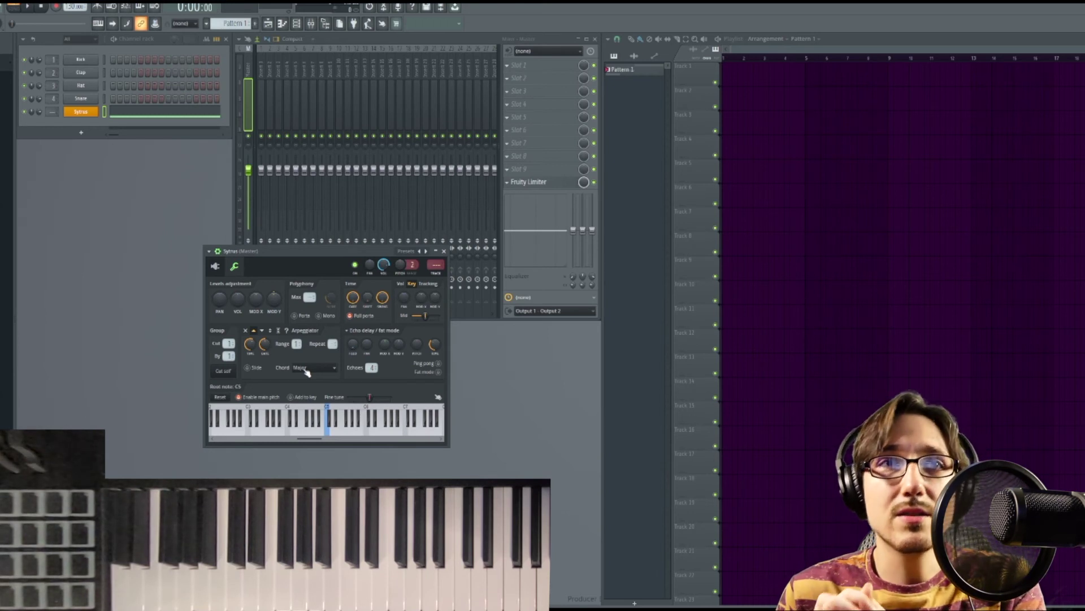
{"action": "right_click", "coordinate": [306, 372]}
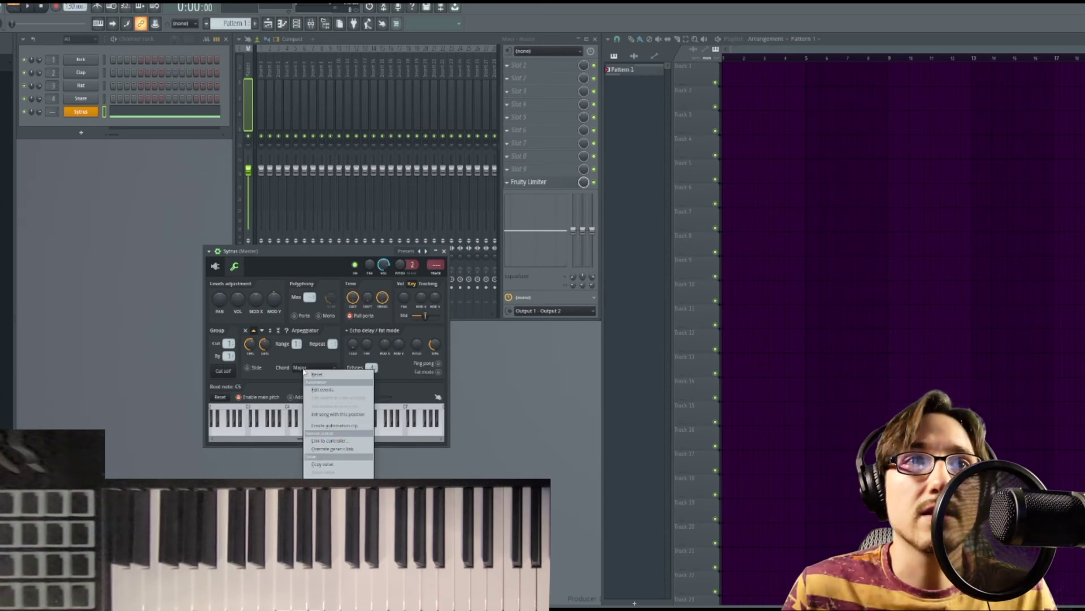
{"action": "left_click", "coordinate": [348, 428]}
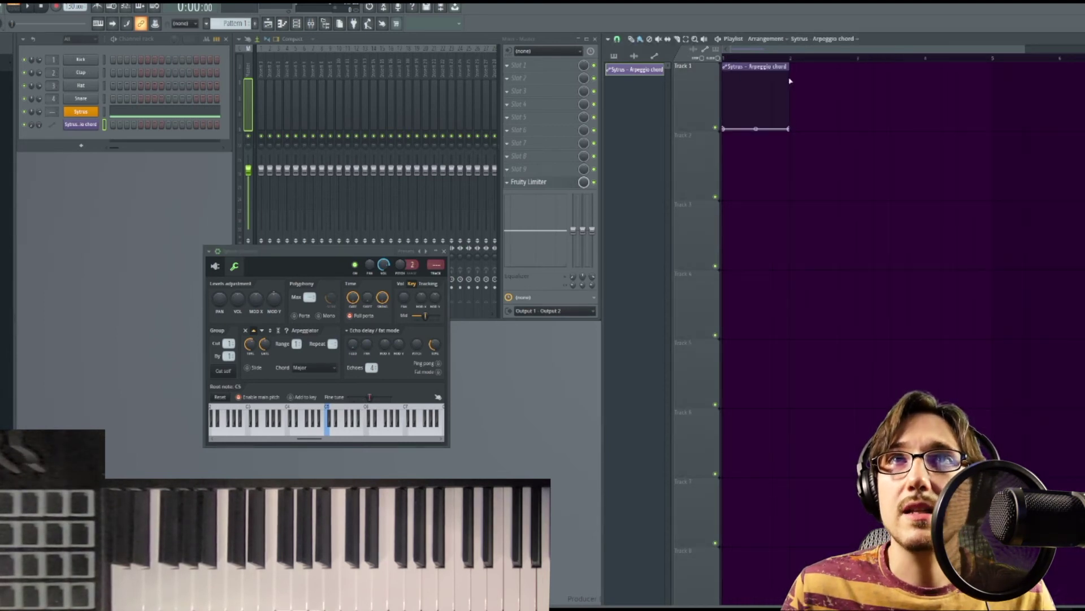
{"action": "left_click_drag", "start_coordinate": [790, 80], "coordinate": [992, 77]}
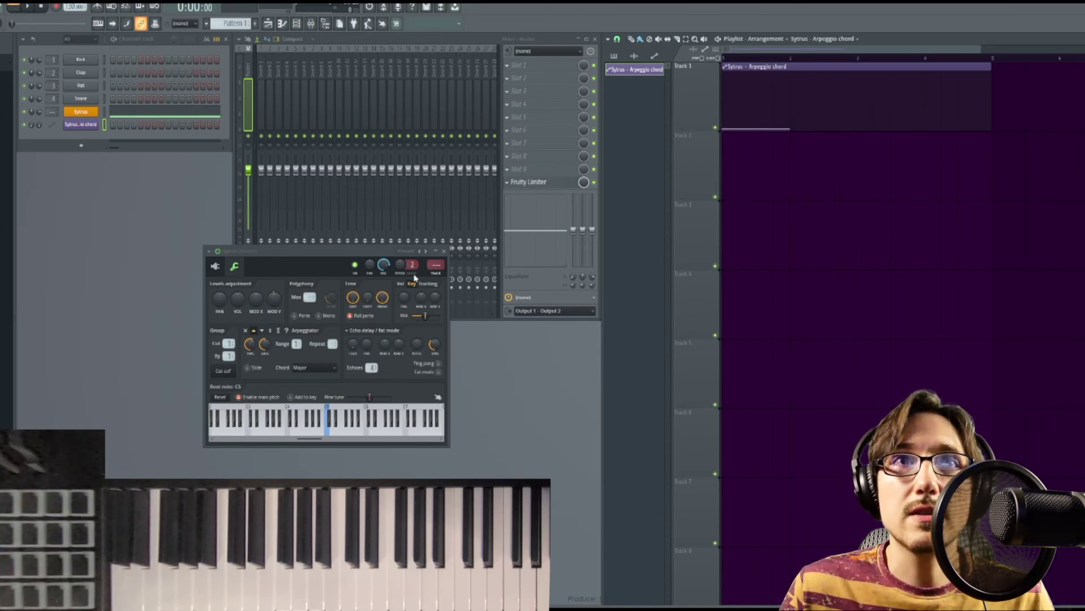
- With the playhead one beat into bar 2, set the arpeggiator chord to minor and copy the chord setting's value
{"action": "left_click", "coordinate": [313, 369]}
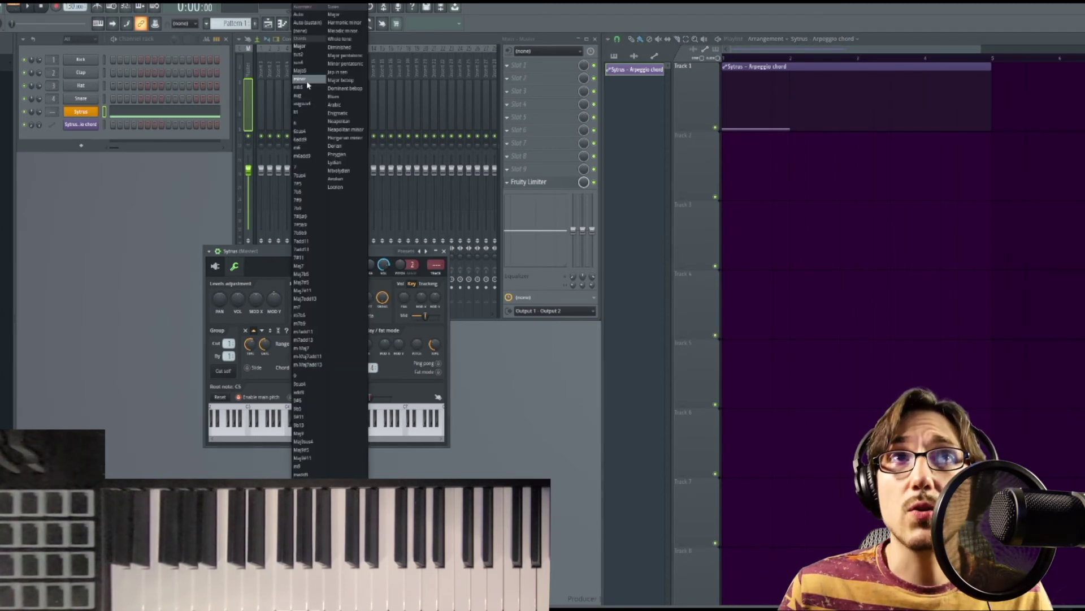
{"action": "left_click", "coordinate": [290, 373]}
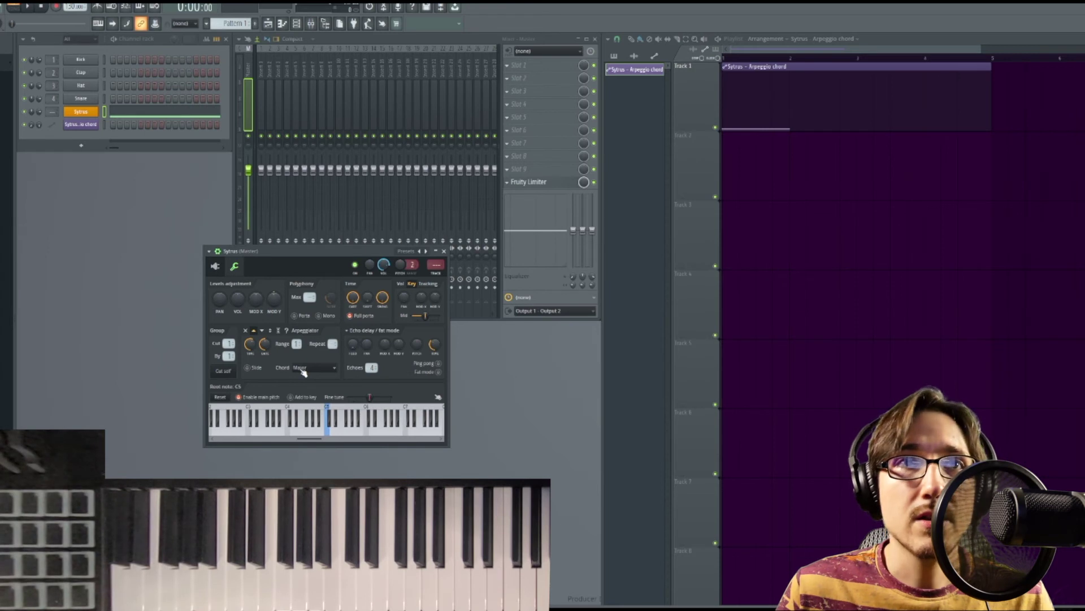
{"action": "mouse_move", "coordinate": [790, 129]}
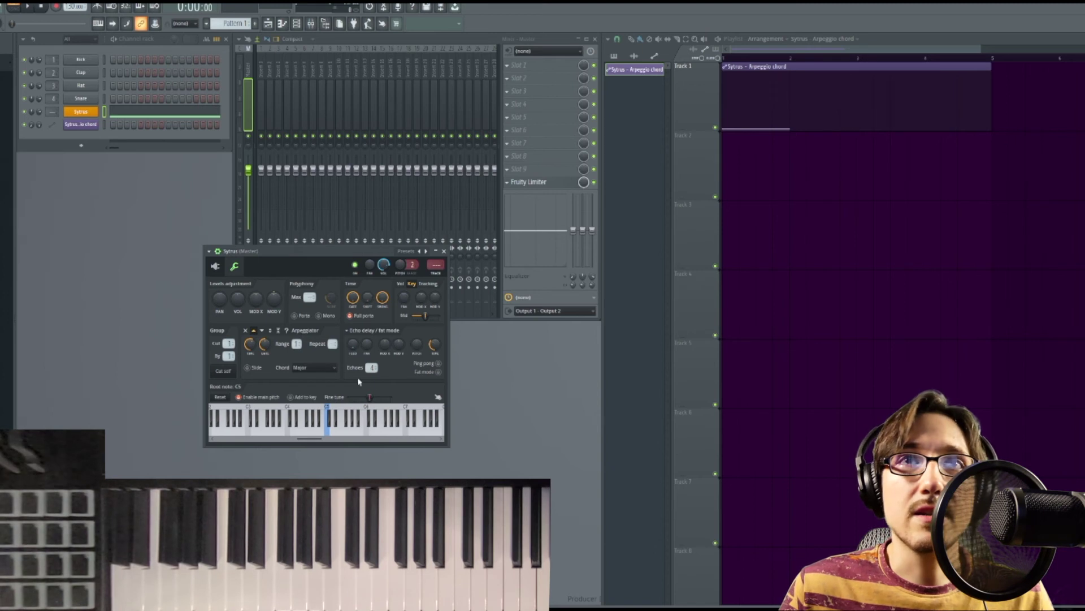
{"action": "mouse_move", "coordinate": [795, 59]}
{"action": "left_mouse_down"}
{"action": "mouse_move", "coordinate": [864, 60]}
{"action": "mouse_move", "coordinate": [807, 58]}
{"action": "left_mouse_up"}
{"action": "left_click", "coordinate": [313, 367]}
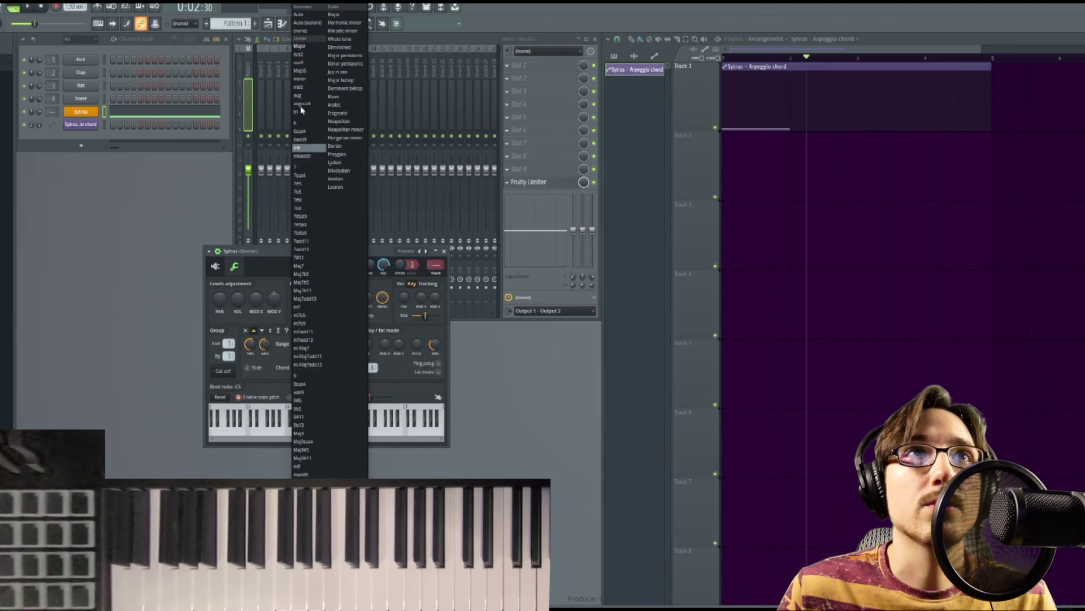
{"action": "left_click", "coordinate": [300, 79]}
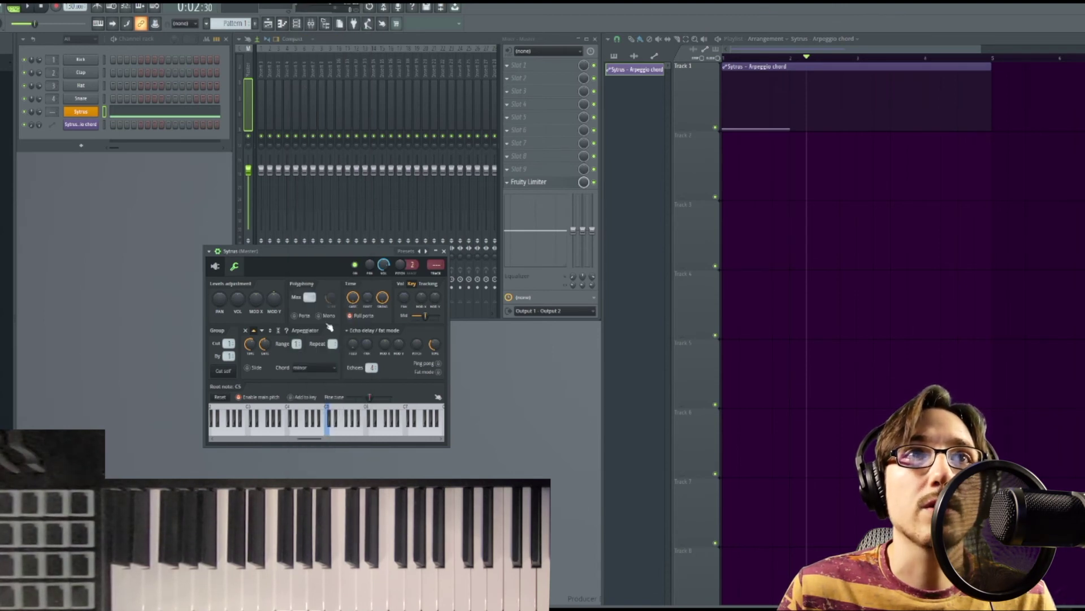
{"action": "right_click", "coordinate": [311, 371]}
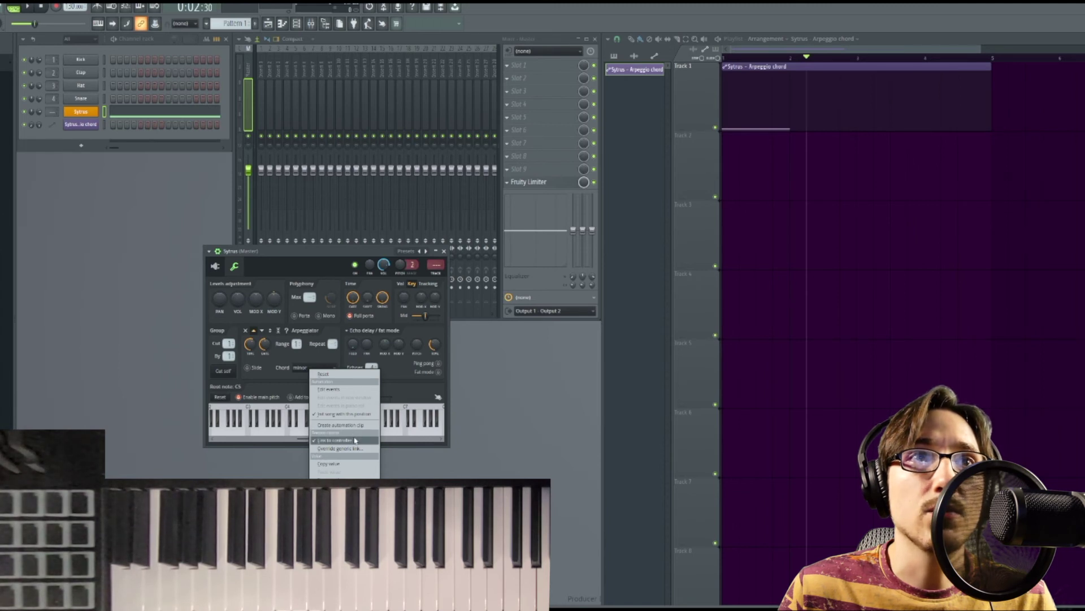
{"action": "left_click", "coordinate": [352, 464]}
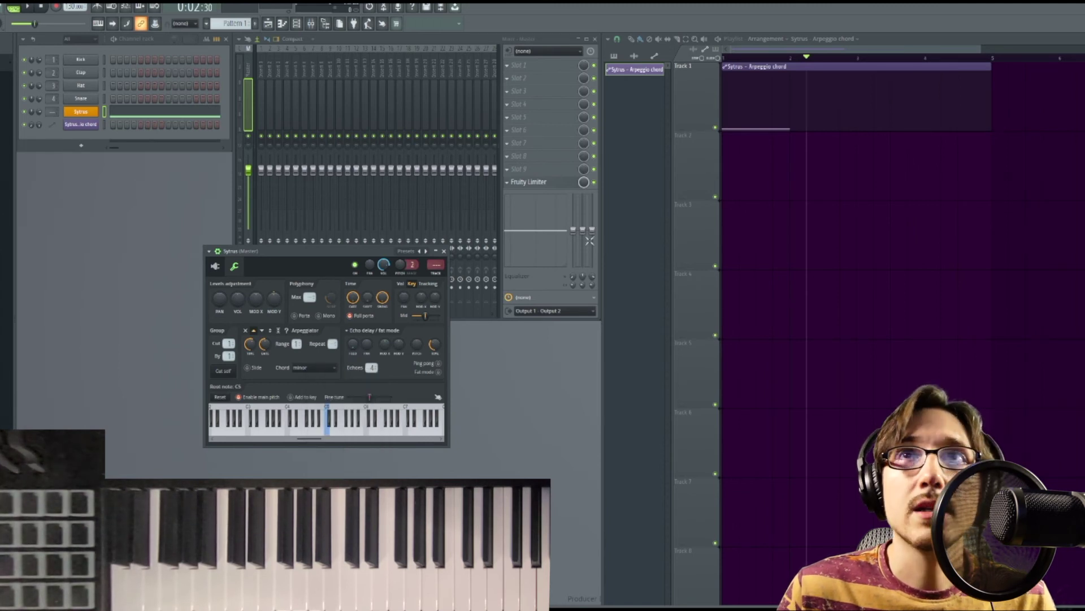
- Add an automation point one beat into bar 2 of the chord clip and paste the copied minor value into it
{"action": "left_click", "coordinate": [808, 120]}
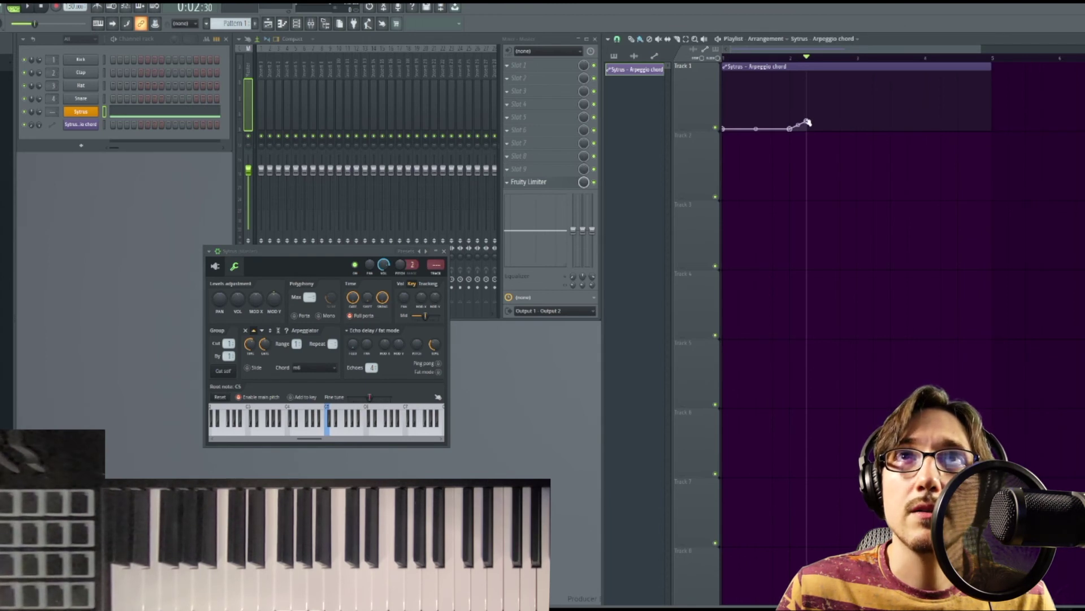
{"action": "right_click", "coordinate": [808, 121]}
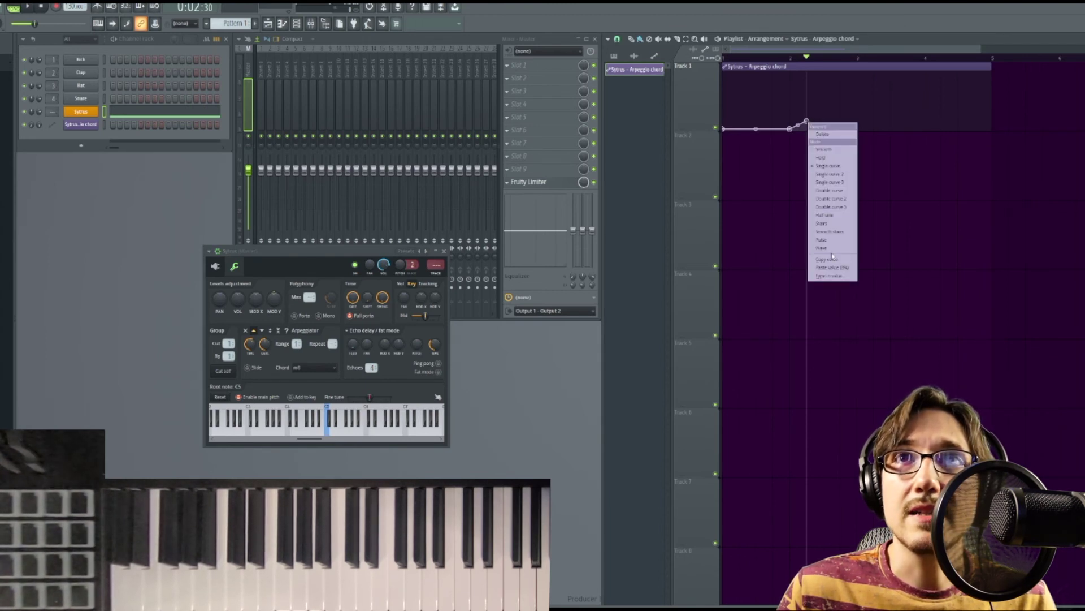
{"action": "left_click", "coordinate": [841, 267]}
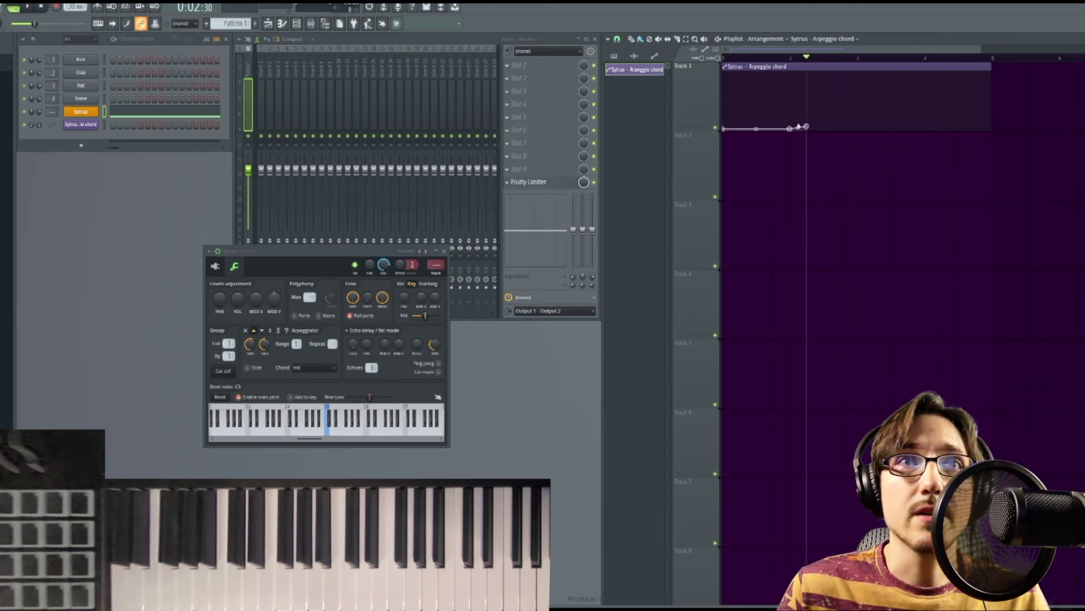
- Move the playhead before, along and past the automation ramp to examine how the arpeggiator chord setting changes
{"action": "mouse_move", "coordinate": [810, 61]}
{"action": "left_mouse_down"}
{"action": "mouse_move", "coordinate": [842, 56]}
{"action": "mouse_move", "coordinate": [824, 57]}
{"action": "left_mouse_up"}
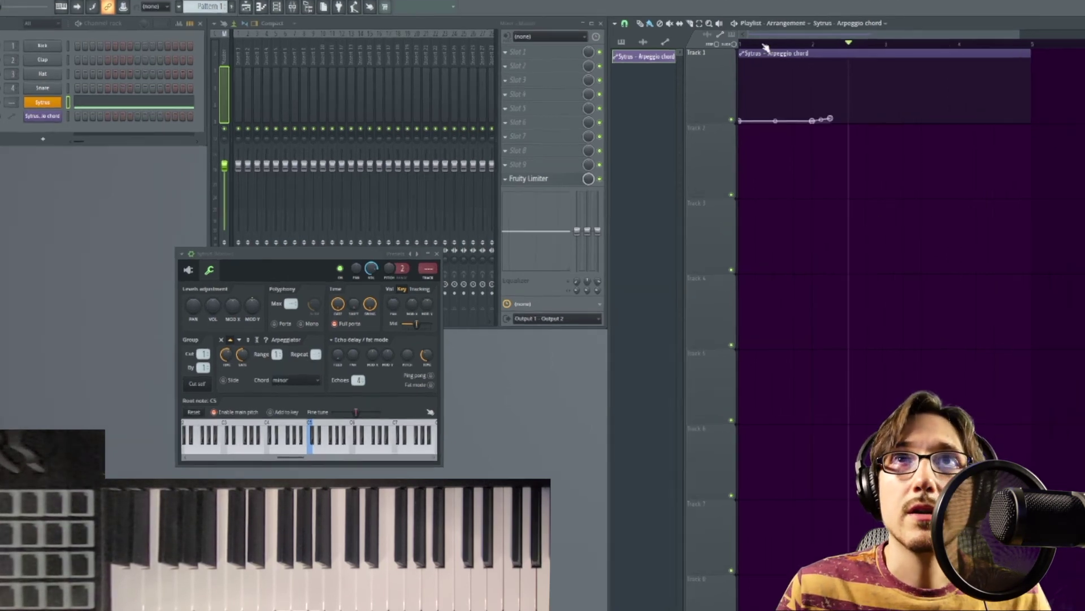
{"action": "left_click", "coordinate": [772, 45]}
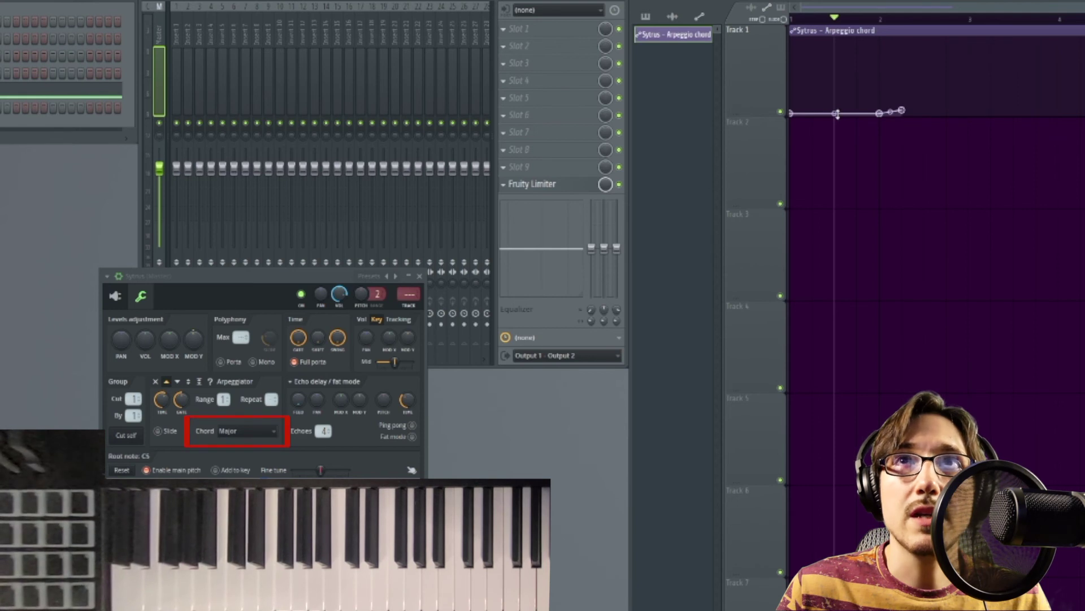
{"action": "left_click", "coordinate": [939, 24]}
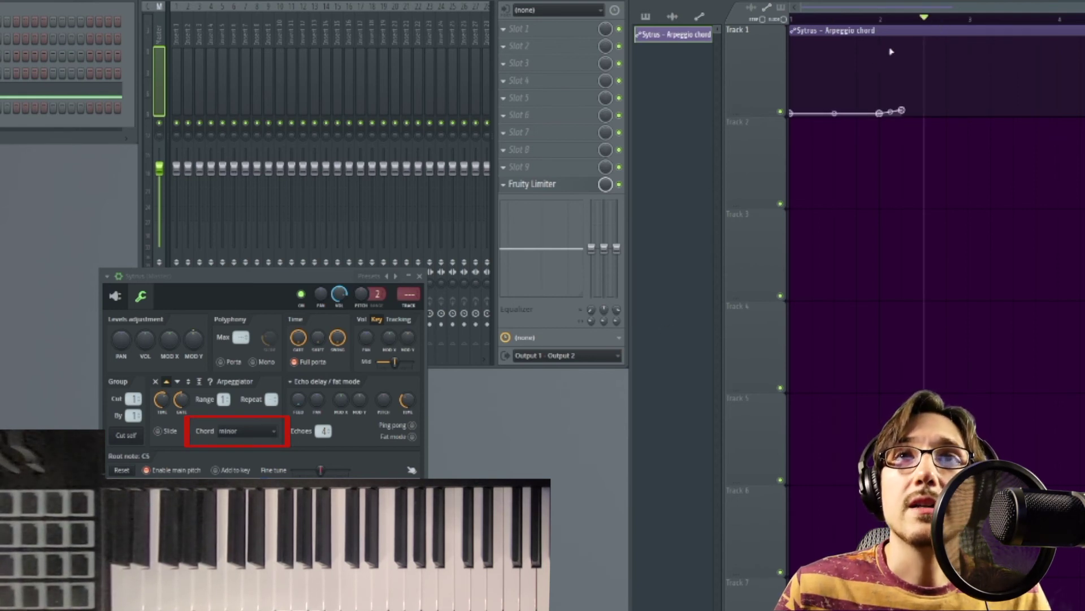
{"action": "scroll", "coordinate": [924, 286], "scroll_direction": "up", "scroll_amount": 1}
{"action": "scroll", "coordinate": [977, 288], "scroll_direction": "up", "scroll_amount": 3}
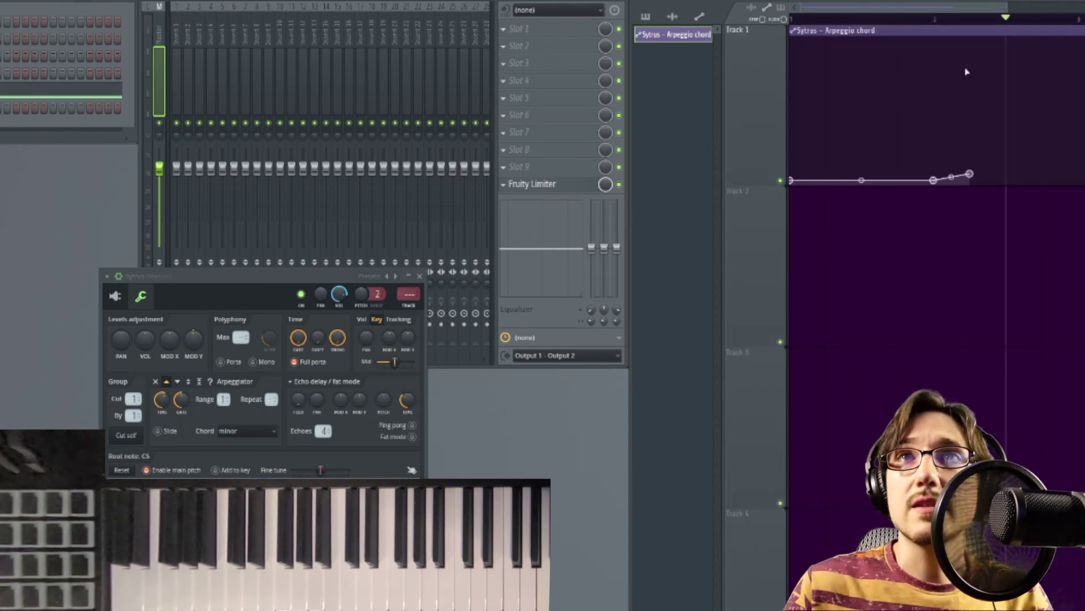
{"action": "left_click", "coordinate": [942, 13]}
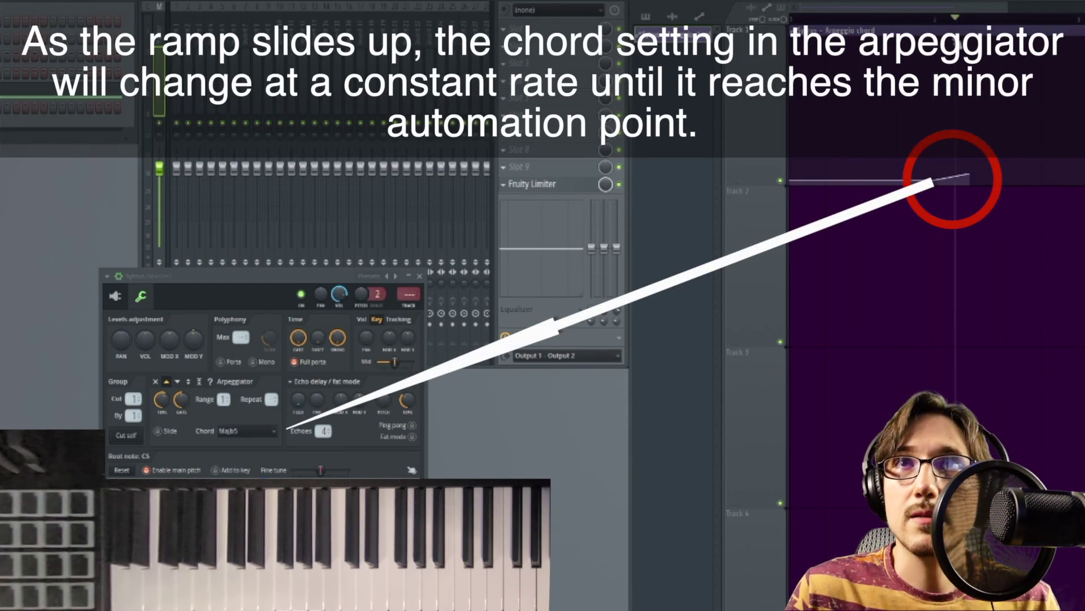
{"action": "left_click_drag", "start_coordinate": [956, 55], "coordinate": [945, 18]}
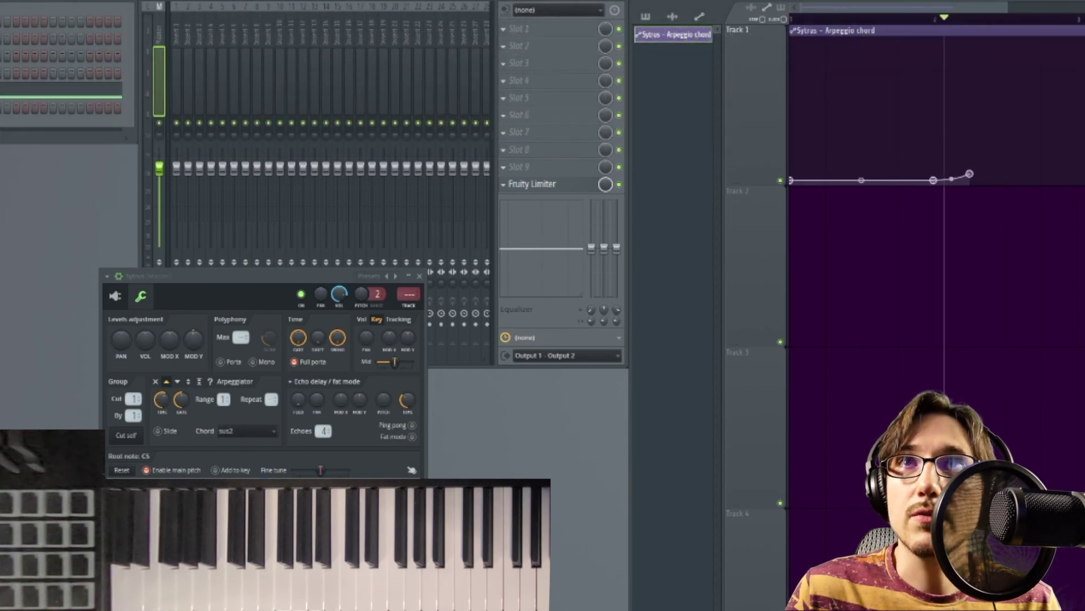
- Set the curve mode of the minor automation point in bar 2 to Hold
{"action": "left_click_drag", "start_coordinate": [950, 177], "coordinate": [952, 181]}
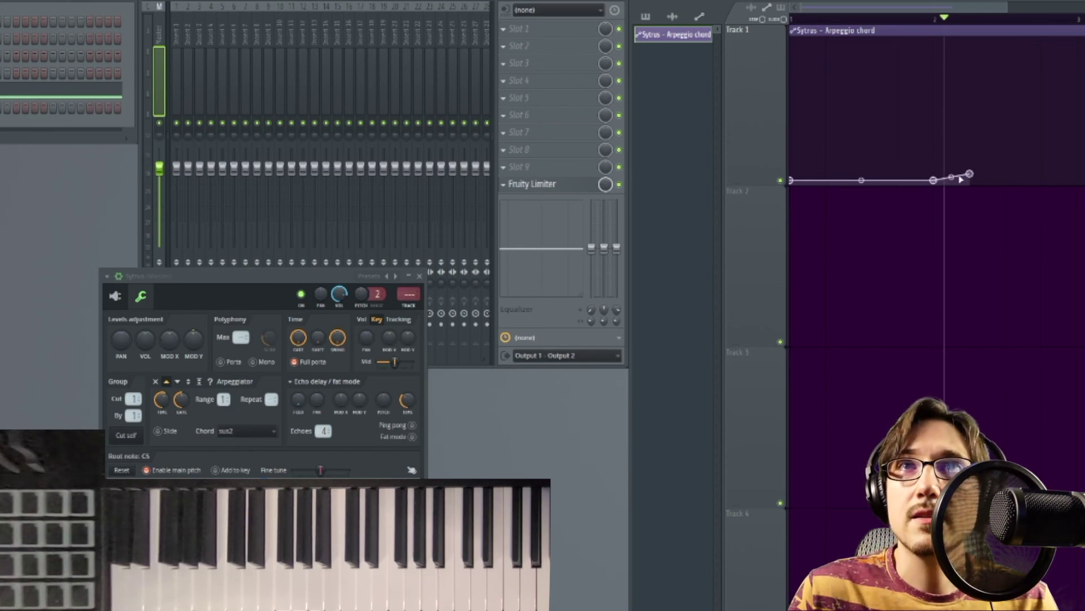
{"action": "right_click", "coordinate": [969, 175]}
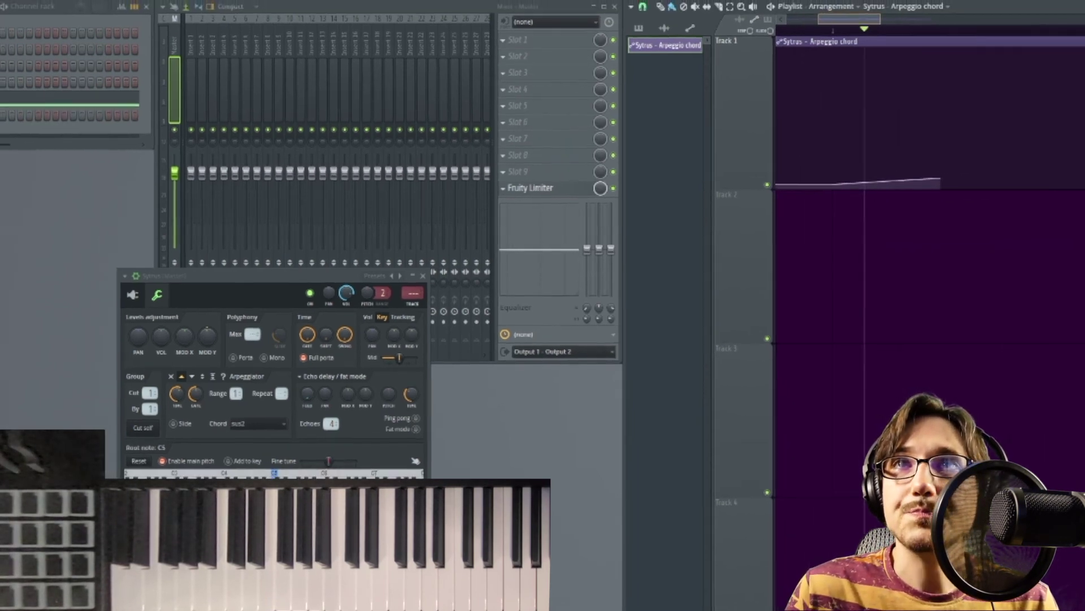
{"action": "right_click", "coordinate": [938, 180]}
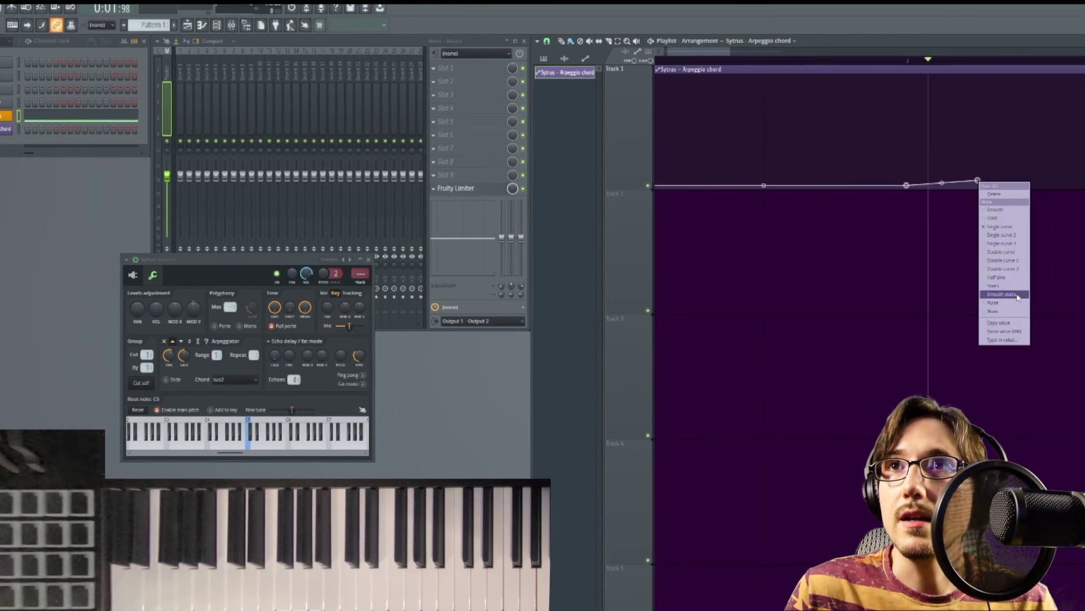
{"action": "left_click", "coordinate": [1017, 219]}
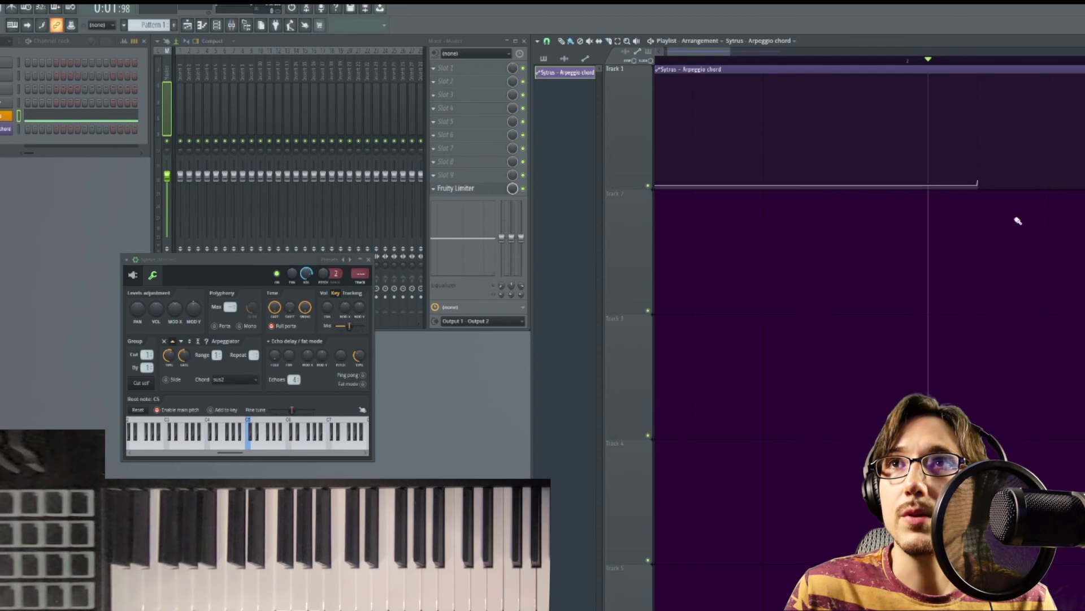
{"action": "mouse_move", "coordinate": [916, 185]}
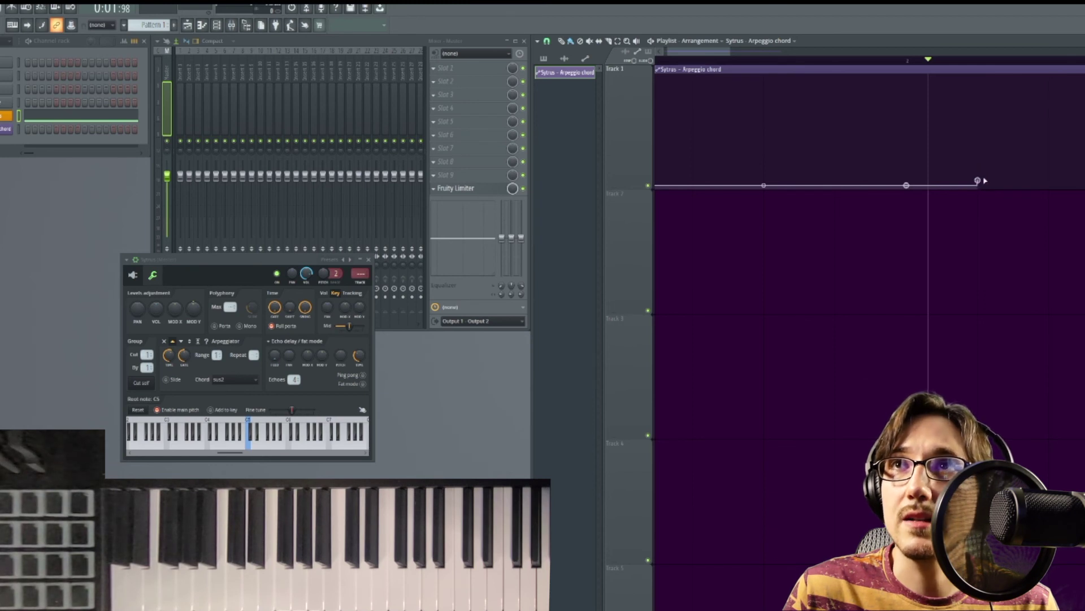
- Open the Sytrus piano roll and slice the four-bar C5 note at bars 2, 3 and 4
{"action": "key", "text": "F7"}
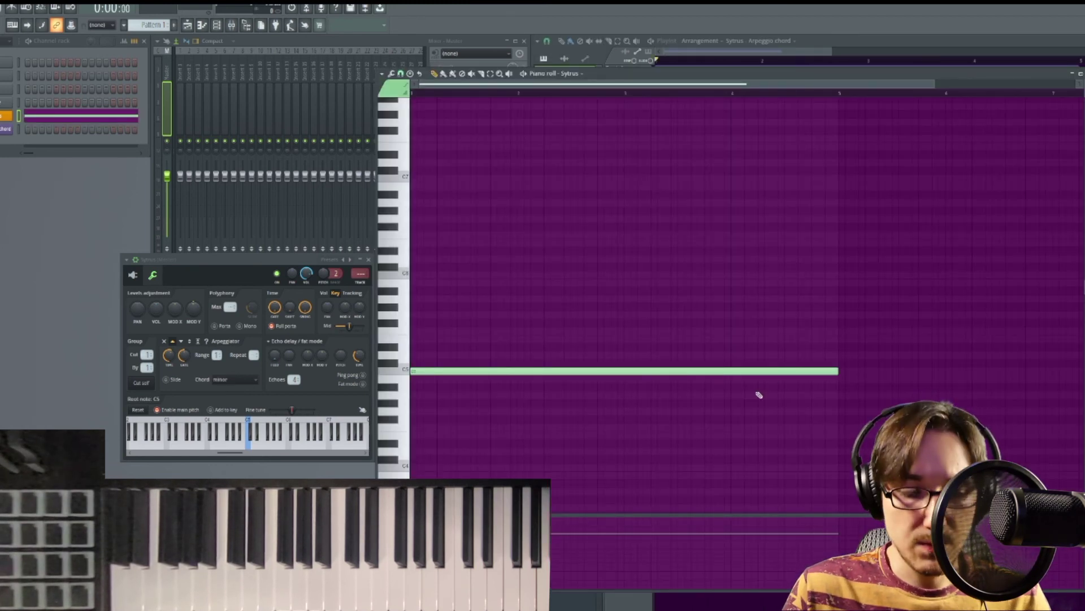
{"action": "left_click_drag", "start_coordinate": [513, 358], "coordinate": [523, 391]}
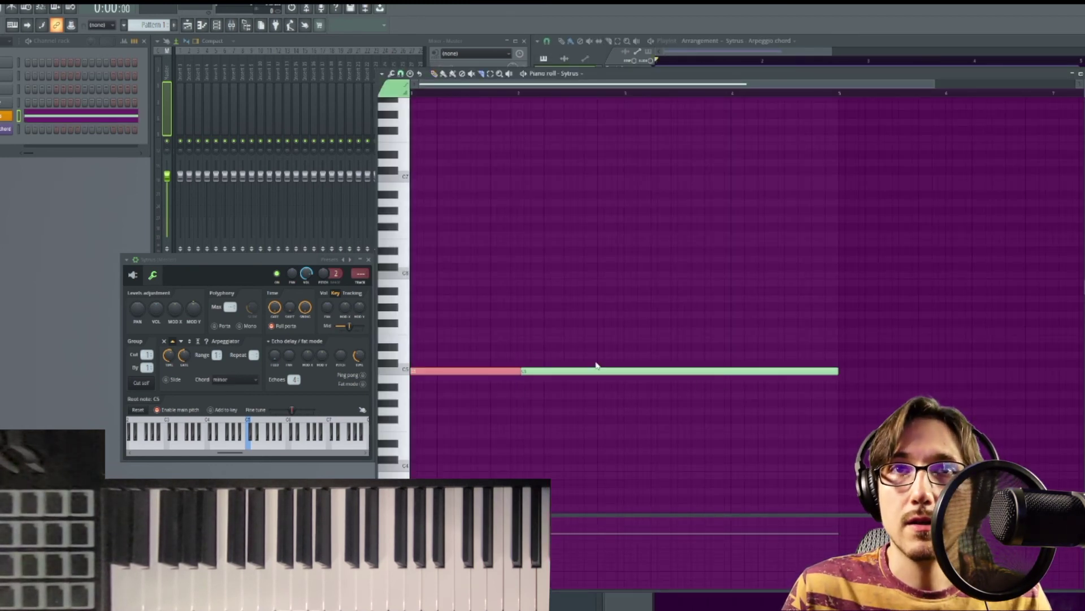
{"action": "left_click_drag", "start_coordinate": [625, 355], "coordinate": [625, 385]}
{"action": "left_click_drag", "start_coordinate": [731, 353], "coordinate": [732, 387]}
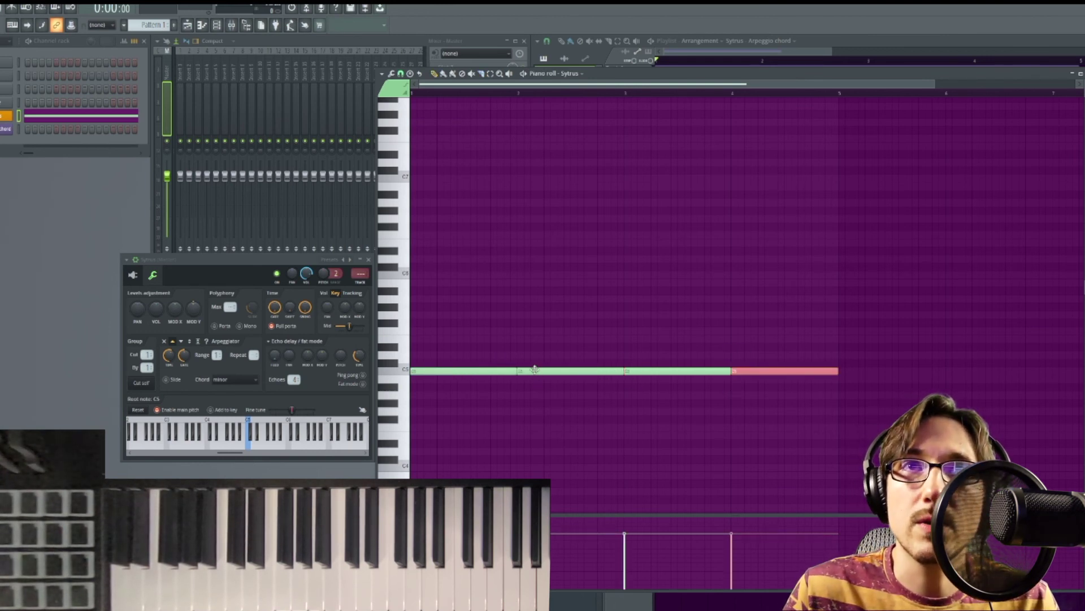
- Raise the C5 notes in bars 2, 3 and 4 to D5, F5 and A5, and close the piano roll
{"action": "left_click_drag", "start_coordinate": [535, 369], "coordinate": [535, 355]}
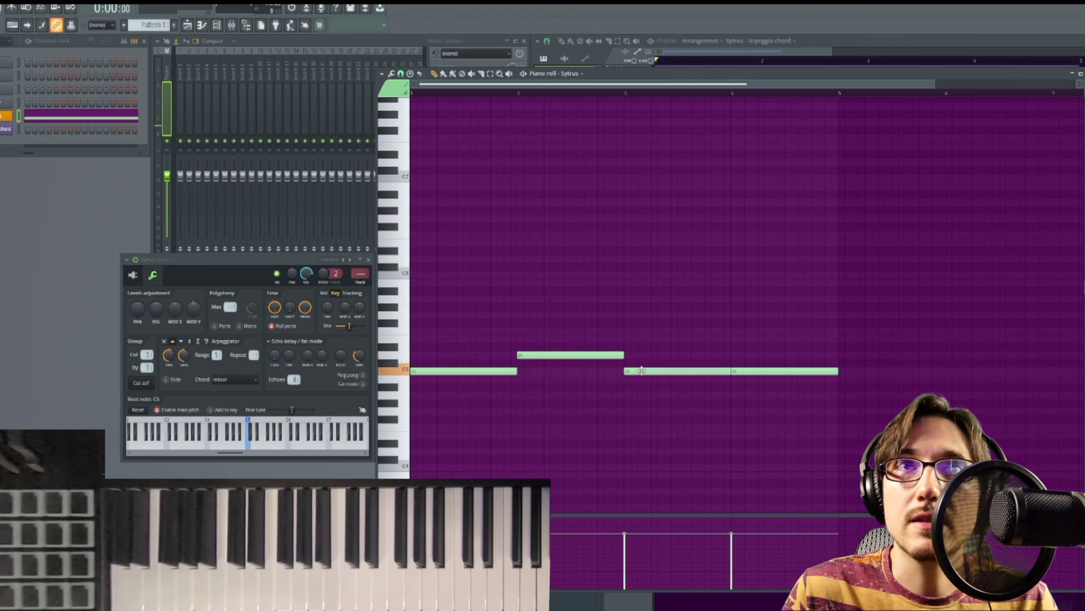
{"action": "left_click_drag", "start_coordinate": [642, 370], "coordinate": [642, 330]}
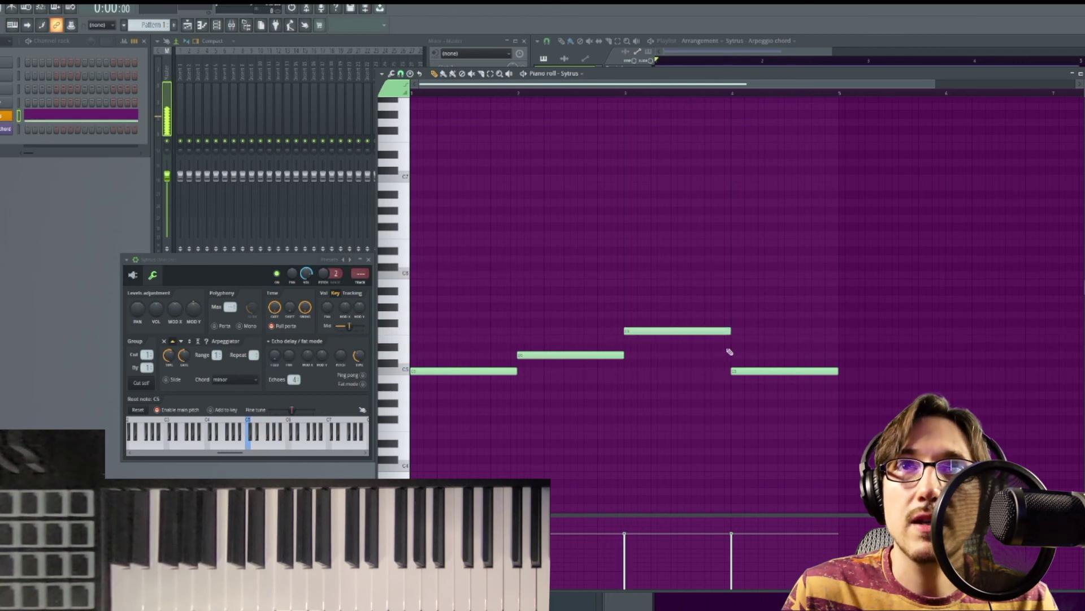
{"action": "left_click_drag", "start_coordinate": [747, 370], "coordinate": [749, 297]}
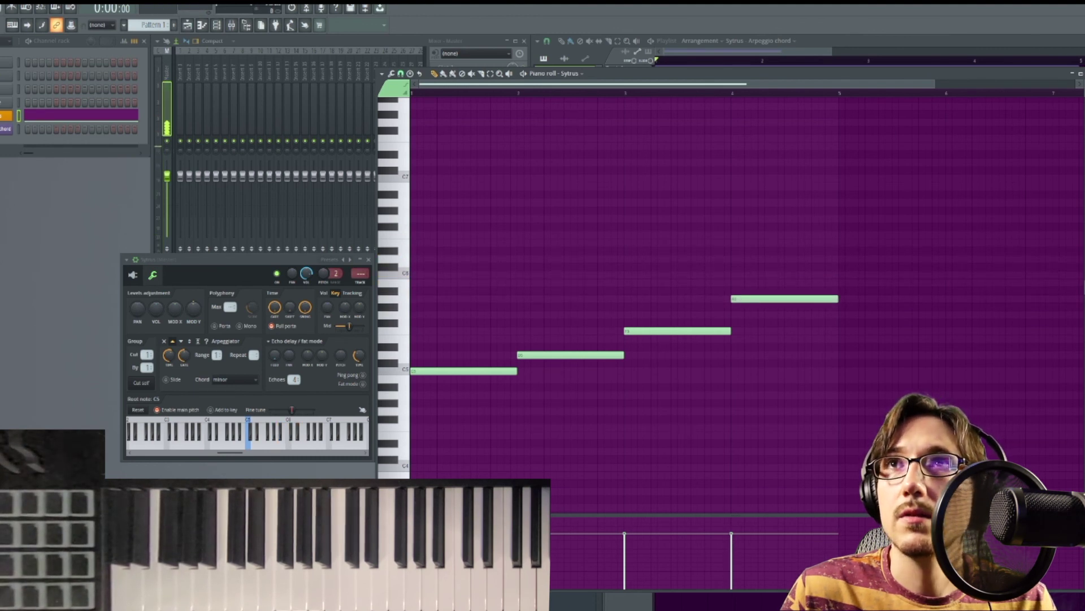
{"action": "key", "text": "F7"}
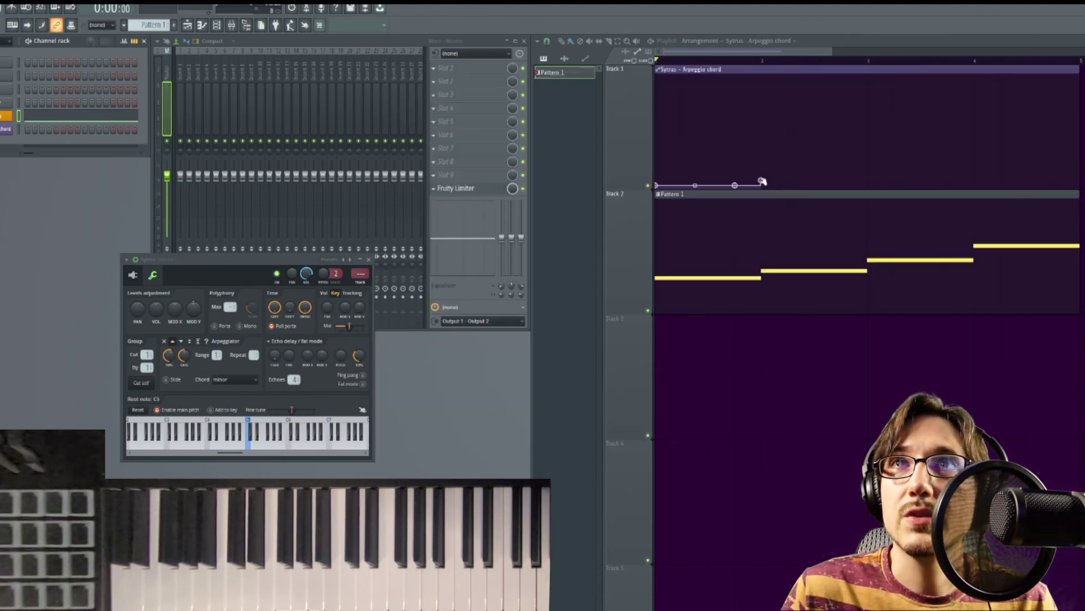
- Copy the major value from the automation point just before bar 2 and paste it into a new point at bar 3
{"action": "right_click", "coordinate": [734, 185]}
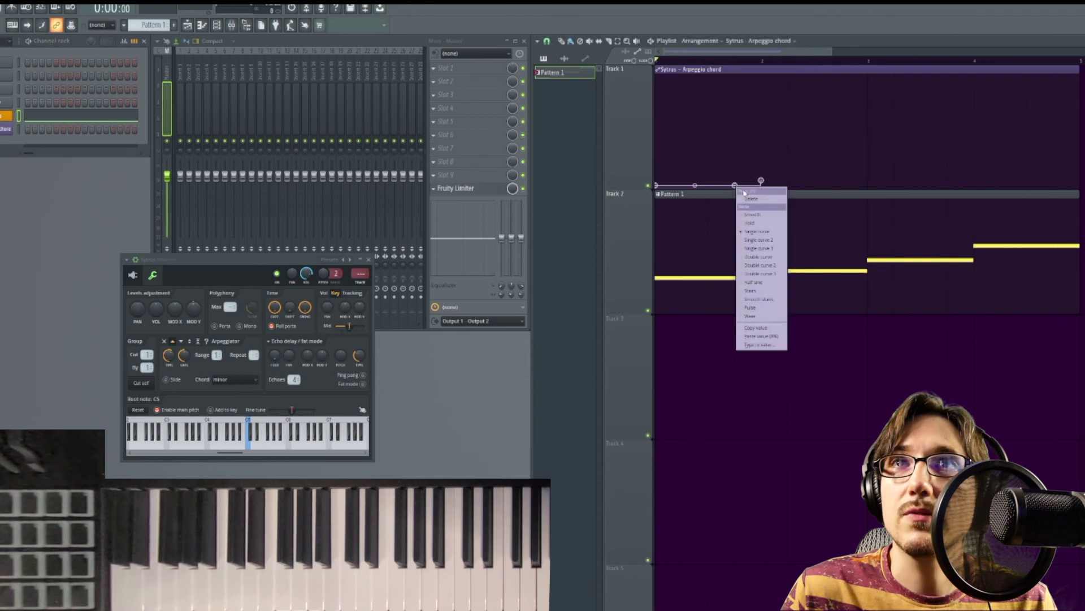
{"action": "left_click", "coordinate": [776, 328]}
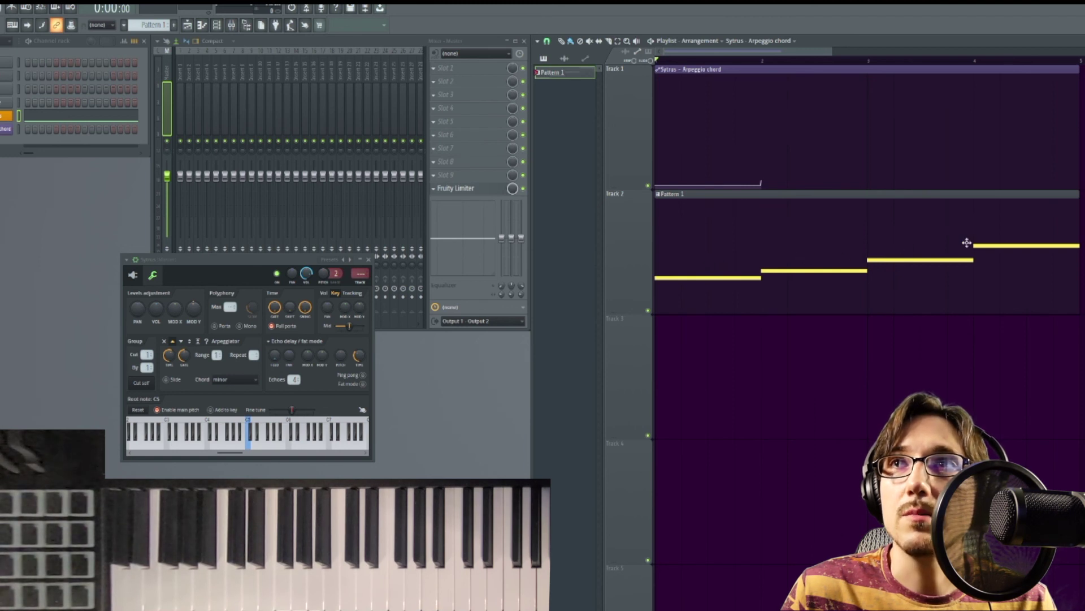
{"action": "right_click", "coordinate": [867, 182]}
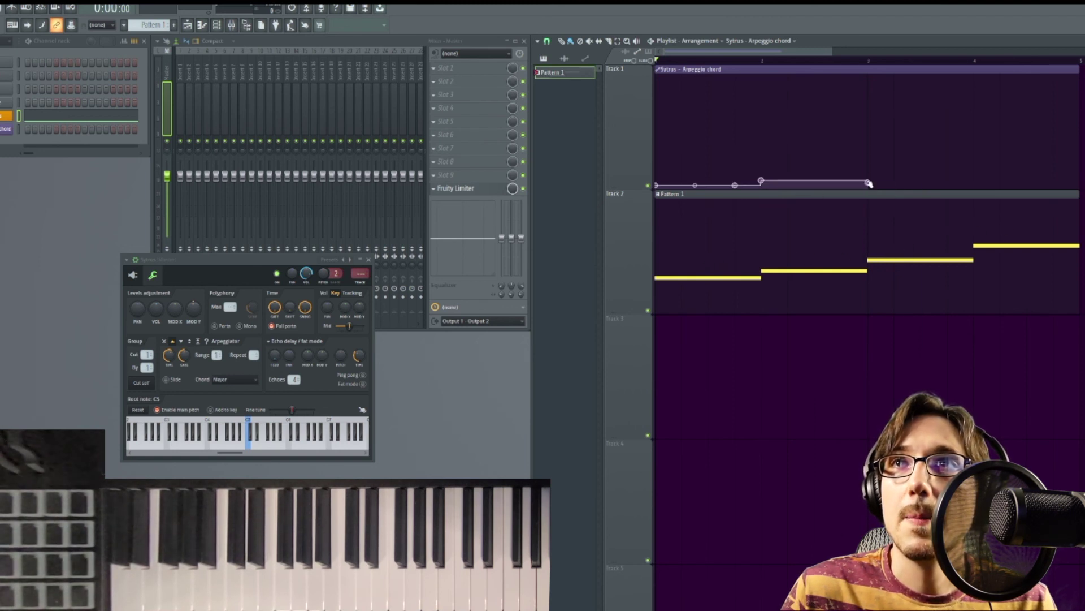
{"action": "right_click", "coordinate": [868, 182]}
{"action": "left_click", "coordinate": [899, 332]}
- Copy the minor value from the bar 2 point into a new automation point at bar 4, and play back the arrangement
{"action": "right_click", "coordinate": [761, 180]}
{"action": "left_click", "coordinate": [810, 321]}
{"action": "right_click", "coordinate": [973, 182]}
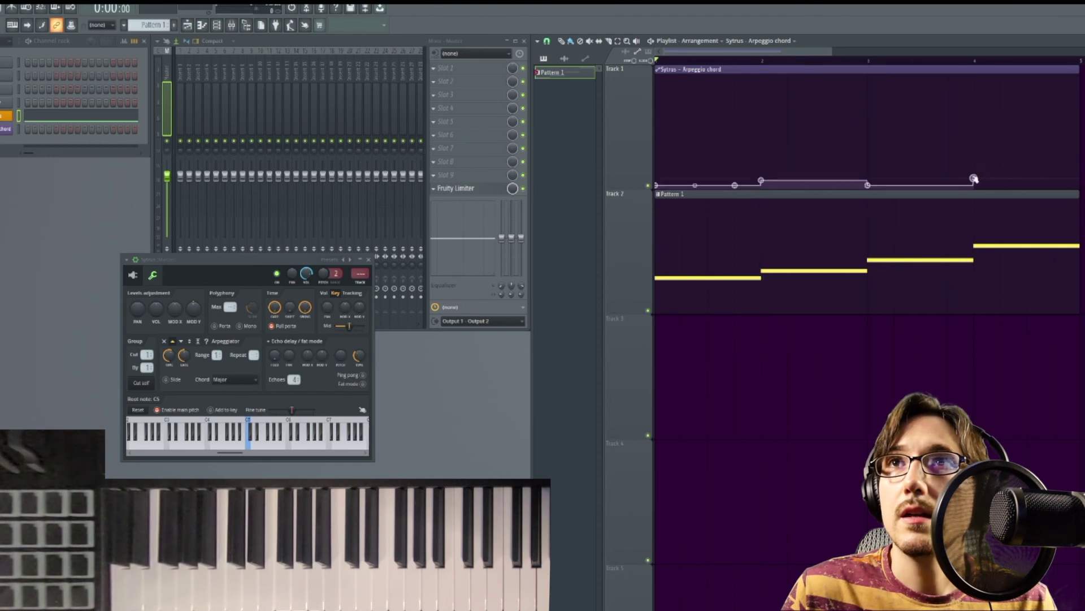
{"action": "right_click", "coordinate": [973, 182]}
{"action": "left_click", "coordinate": [987, 331]}
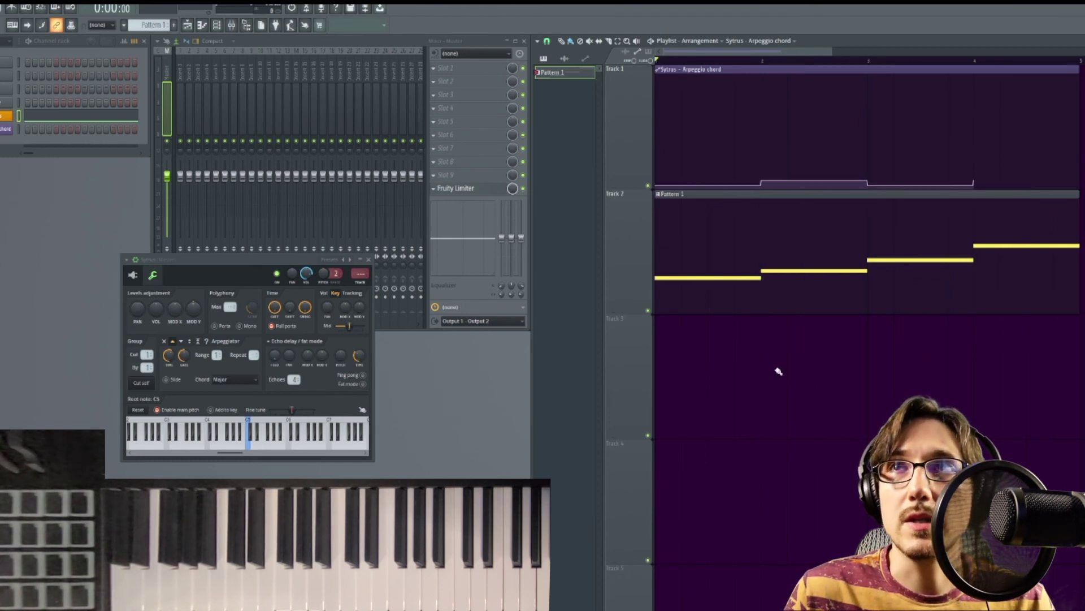
{"action": "key", "text": "space"}
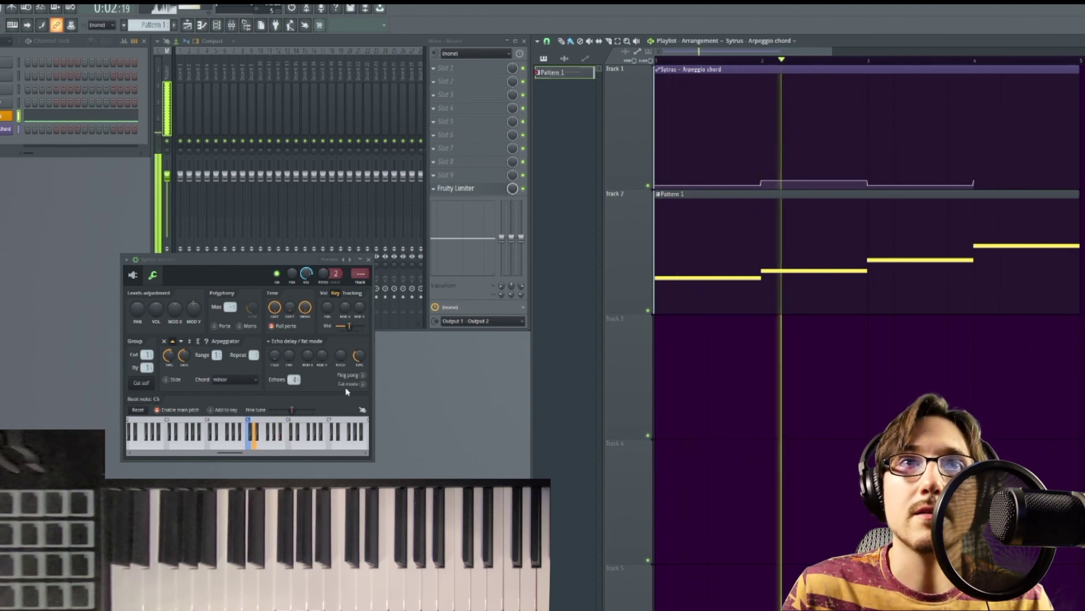
{"action": "key", "text": "space"}
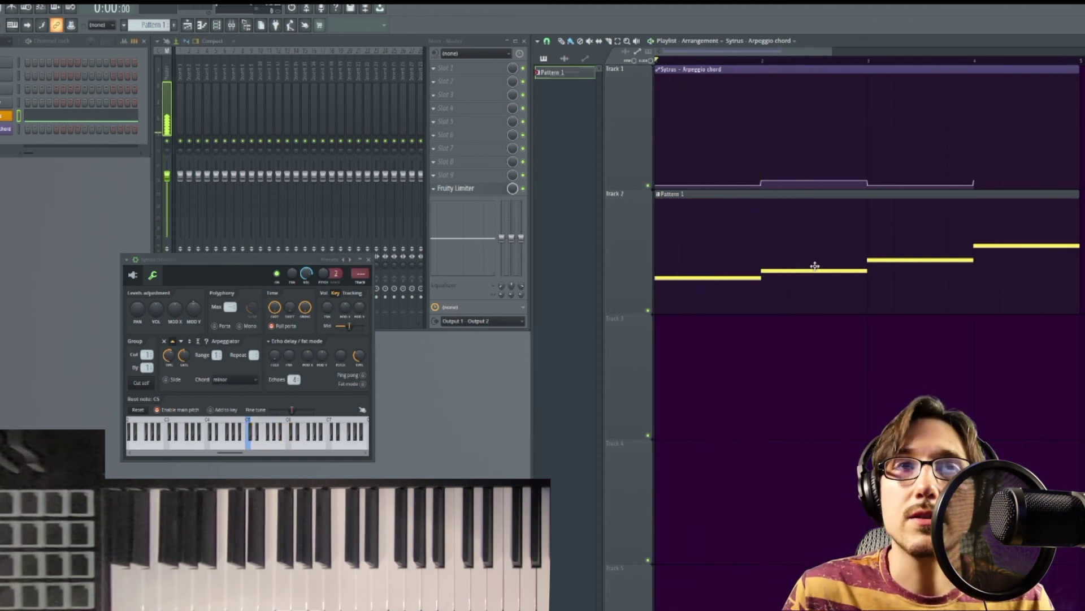
- Move the Pattern 1 track above the arpeggio chord automation track and shrink the automation track's height
{"action": "left_click_drag", "start_coordinate": [643, 268], "coordinate": [644, 131]}
{"action": "left_click_drag", "start_coordinate": [628, 281], "coordinate": [639, 215]}
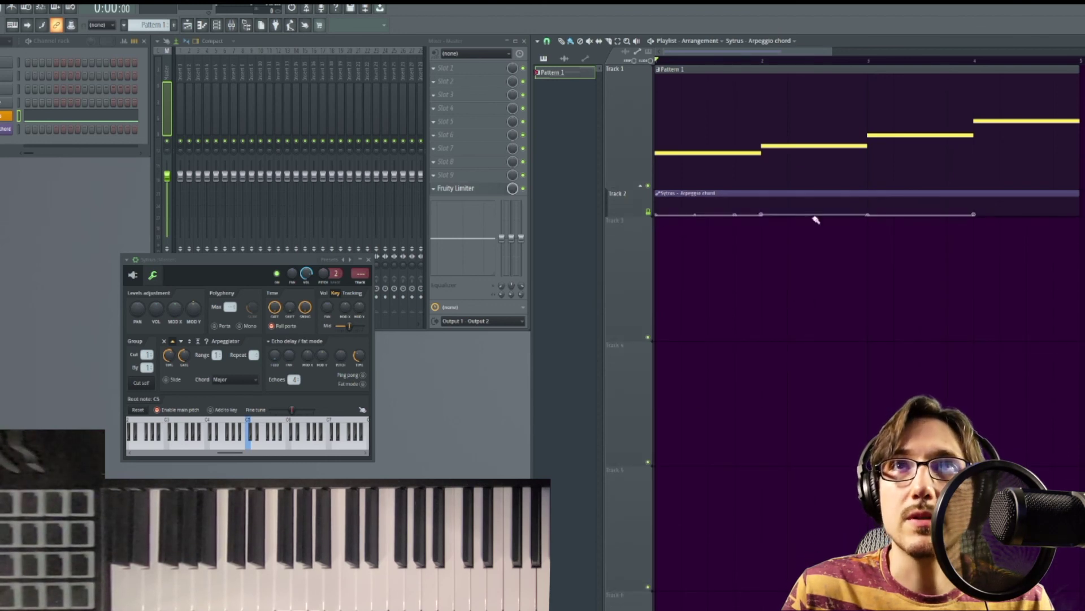